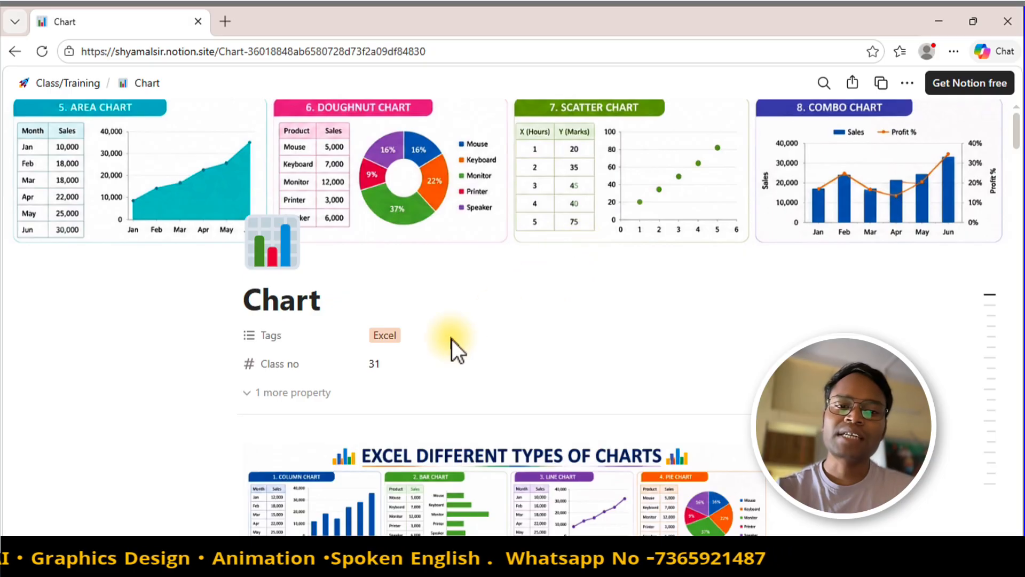
# - Read the Chart lesson page from the chart types overview through the Month and Sales example on why charts are used
pyautogui.scroll(-4, 454, 339)
pyautogui.scroll(-2, 454, 339)
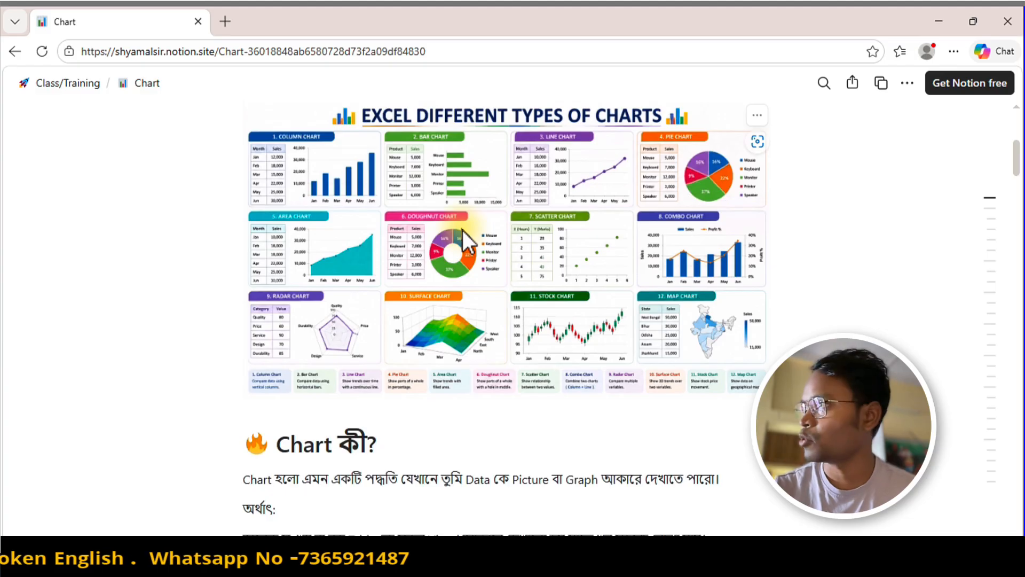
pyautogui.scroll(-3, 462, 231)
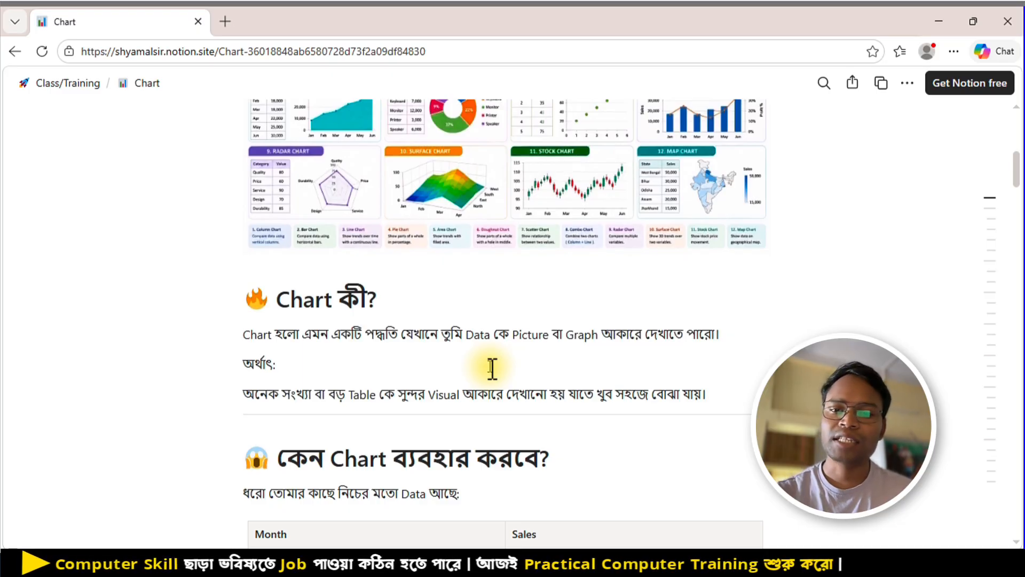
pyautogui.scroll(-3, 491, 369)
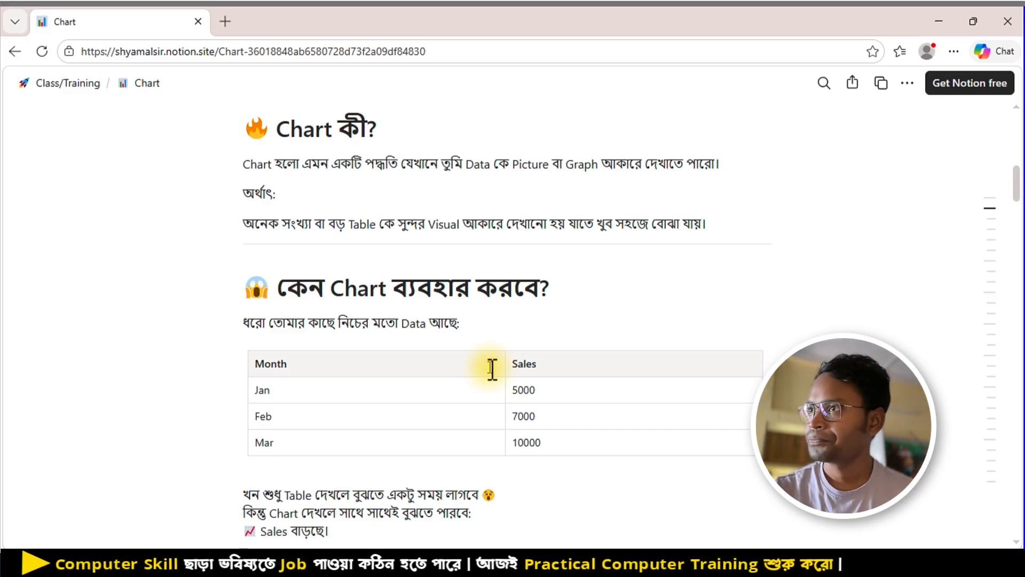
pyautogui.scroll(-3, 492, 369)
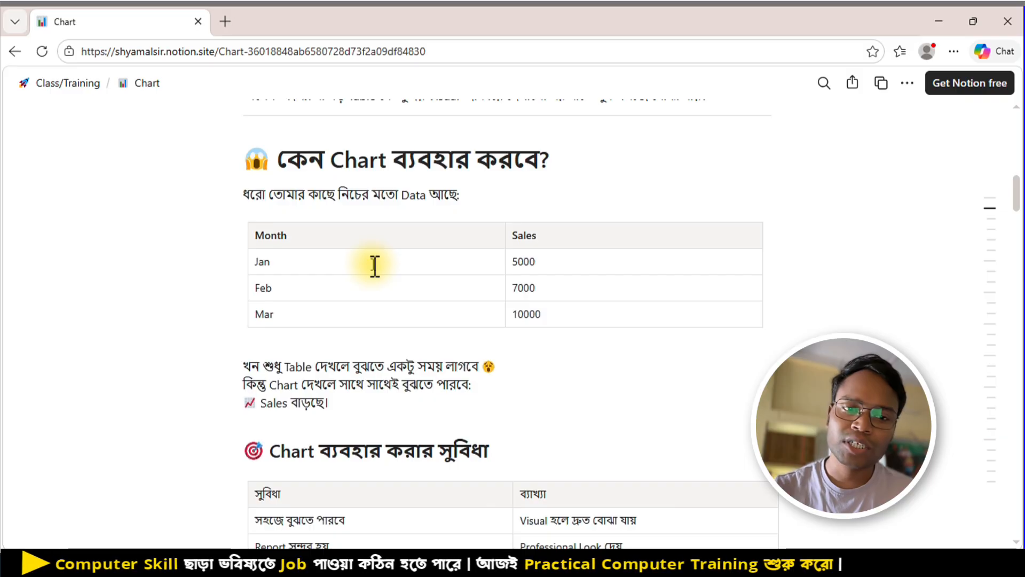
pyautogui.moveTo(426, 367); pyautogui.dragTo(488, 371)
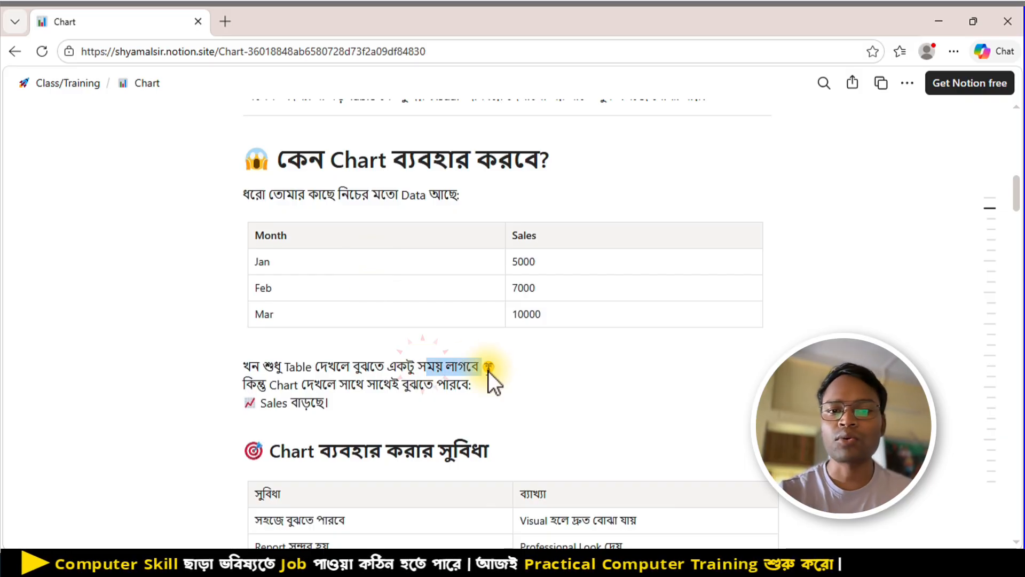
pyautogui.click(596, 286)
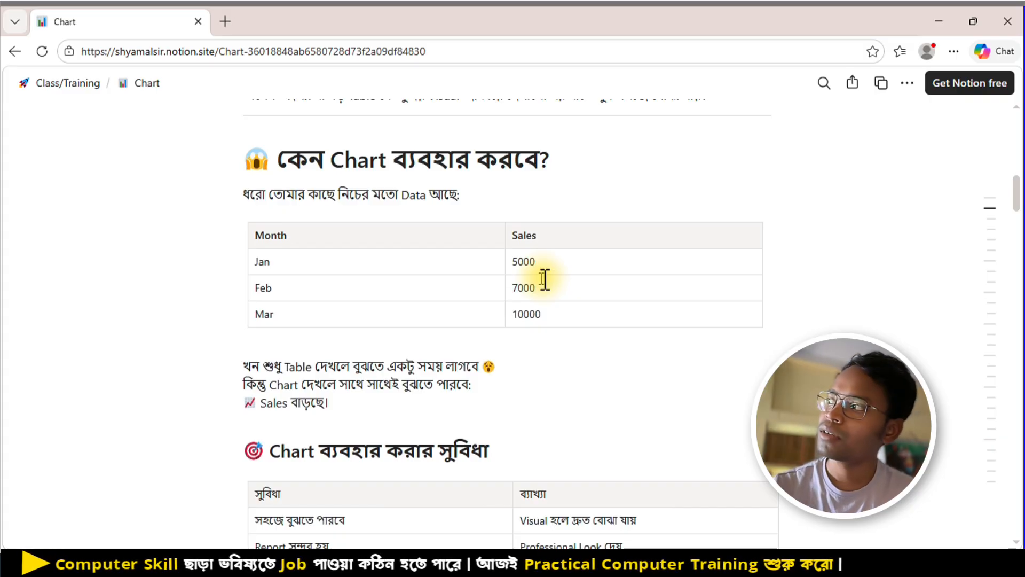
# - Read the lesson's sections on chart advantages, where charts are used, the Excel chart creation steps and the product example data
pyautogui.scroll(-2, 545, 278)
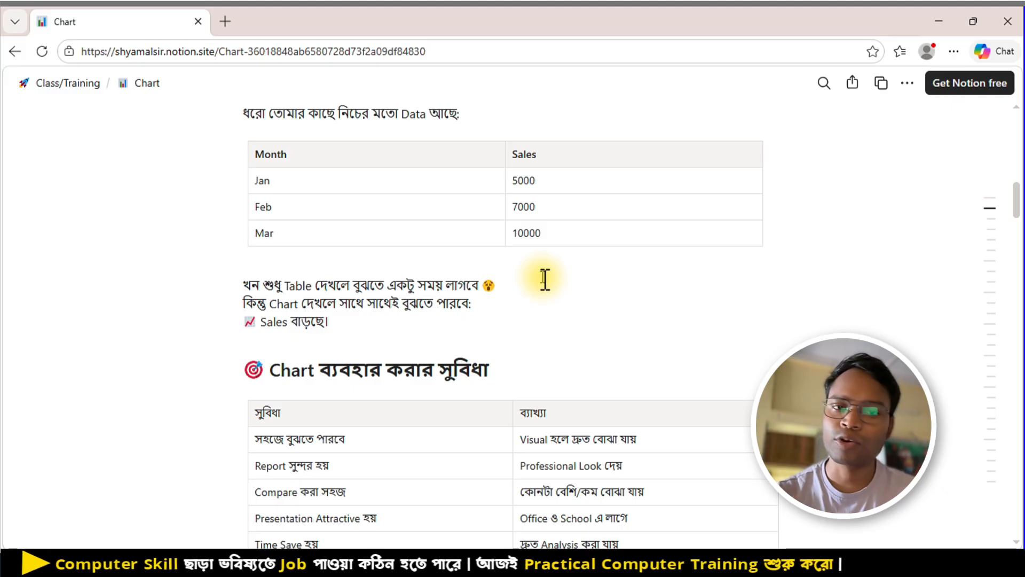
pyautogui.scroll(-3, 545, 279)
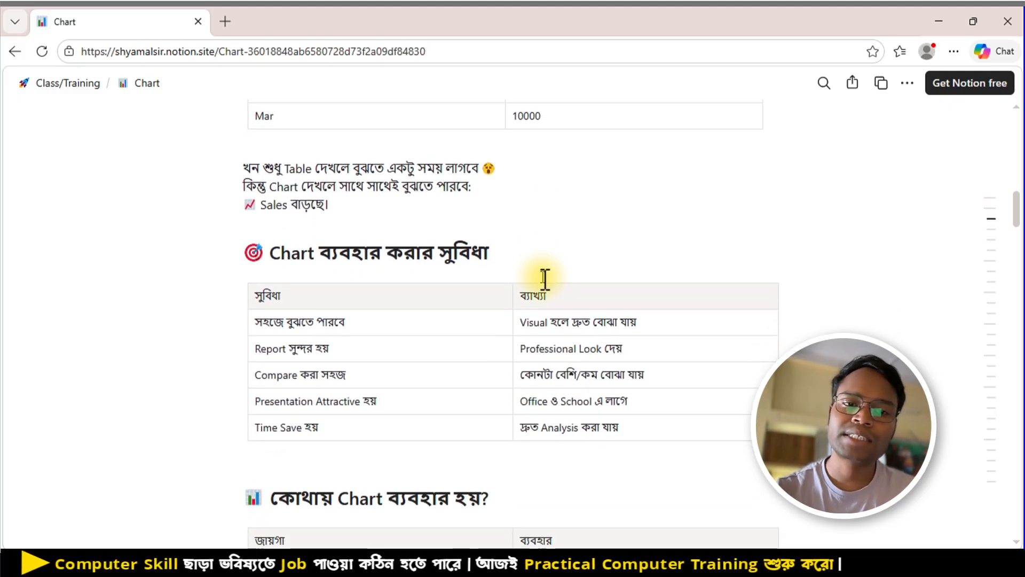
pyautogui.scroll(-1, 545, 277)
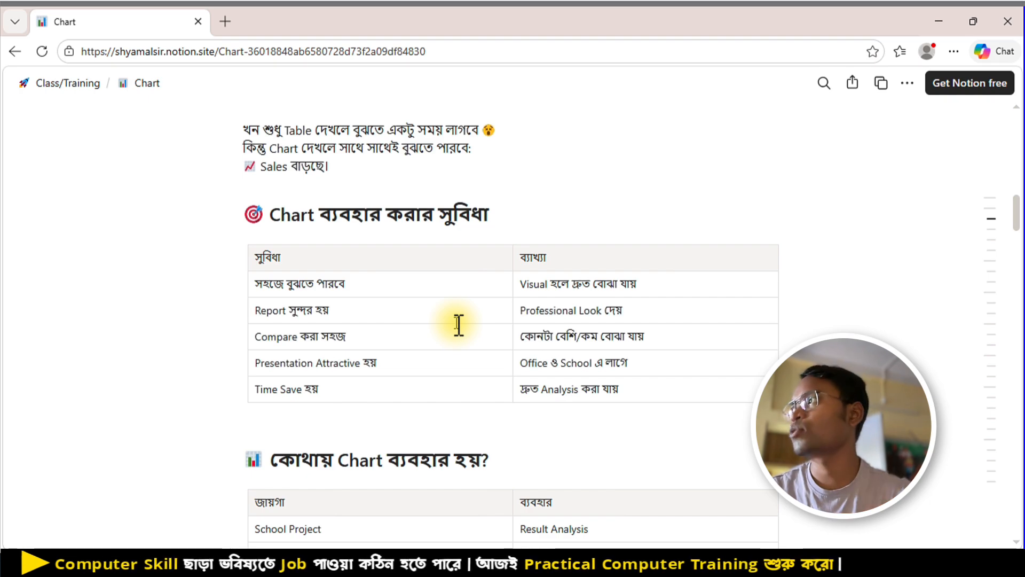
pyautogui.scroll(-9, 459, 324)
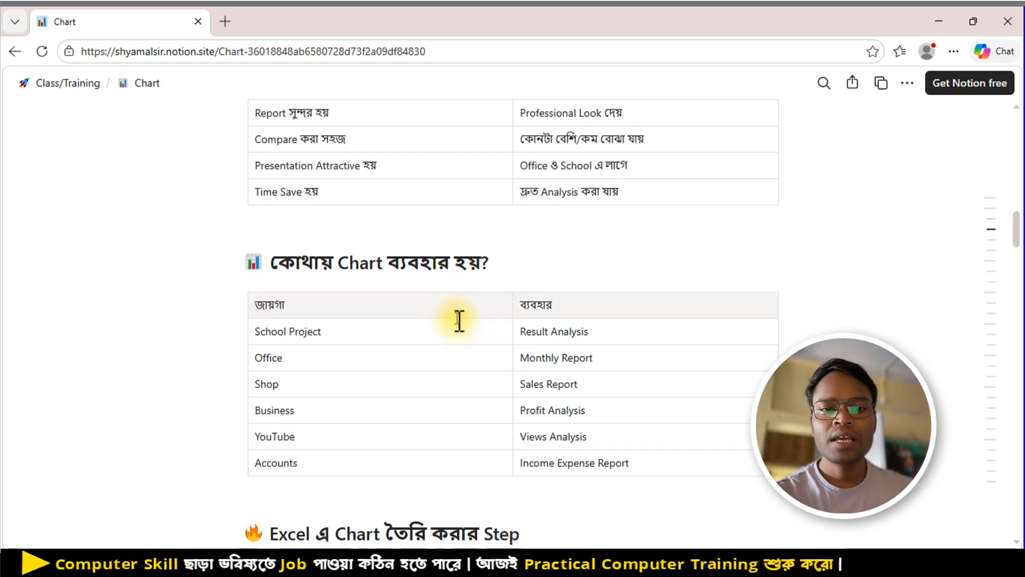
pyautogui.scroll(3, 459, 320)
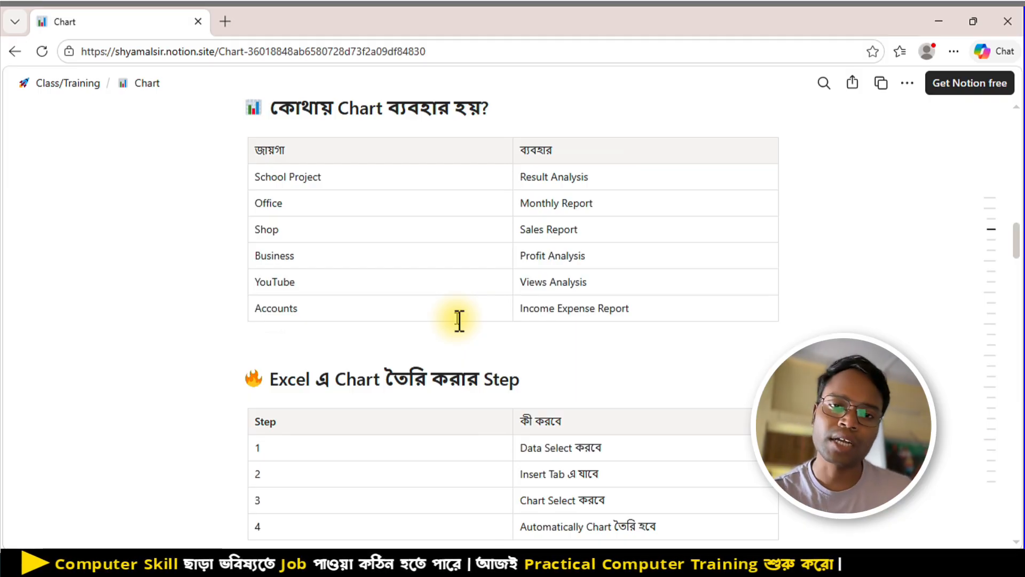
pyautogui.scroll(-3, 460, 321)
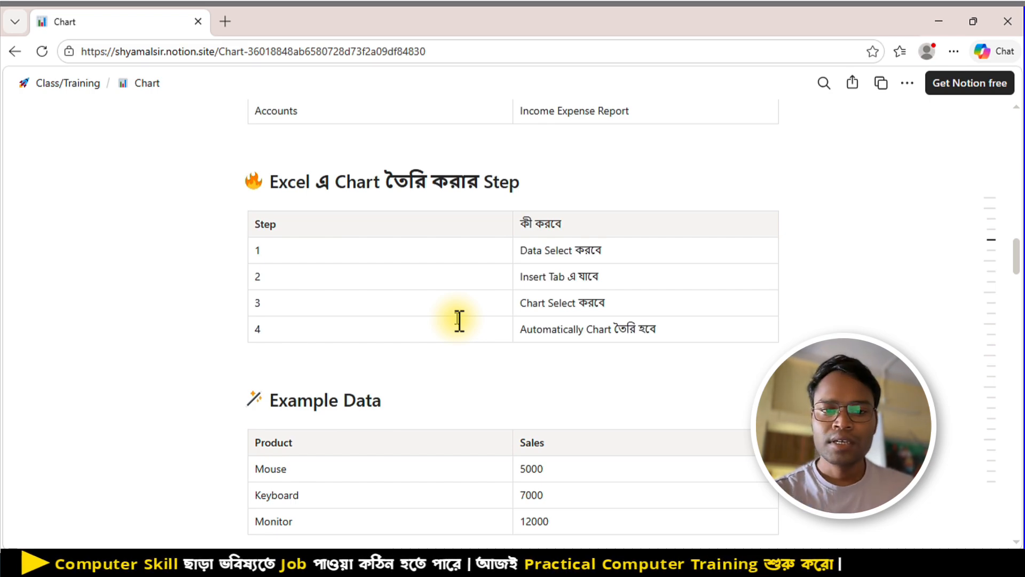
pyautogui.scroll(-4, 459, 320)
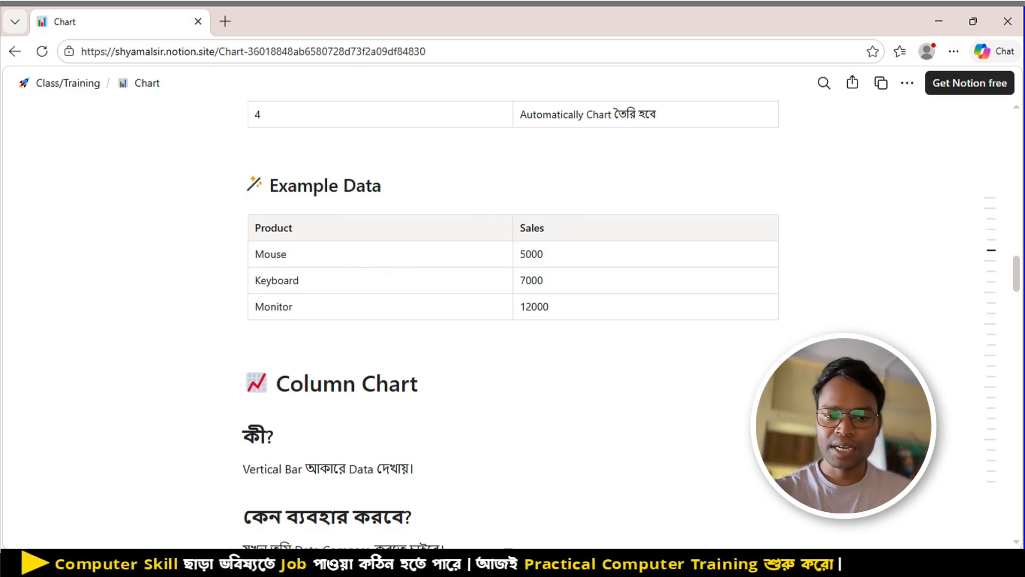
# - Paste the copied Chart workbook into the desktop folder and open it in Excel at the Column chart sheet
pyautogui.click(377, 564)
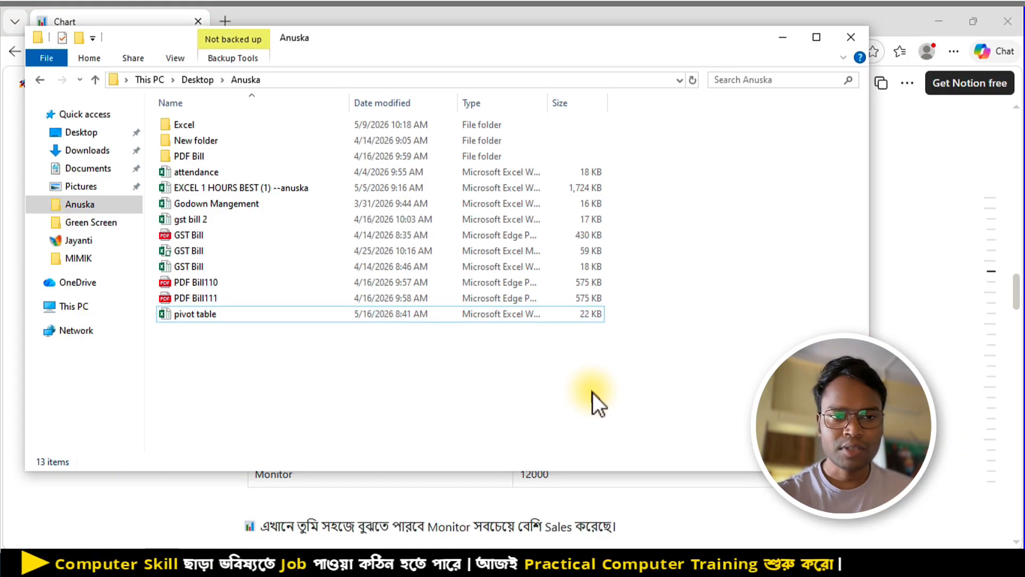
pyautogui.hotkey('ctrl', 'v')
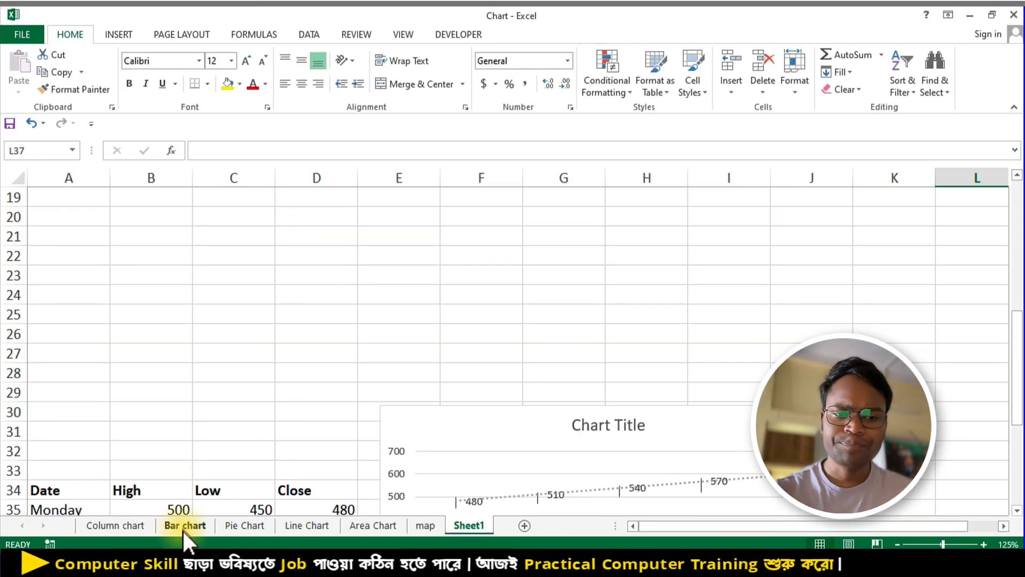
pyautogui.click(141, 527)
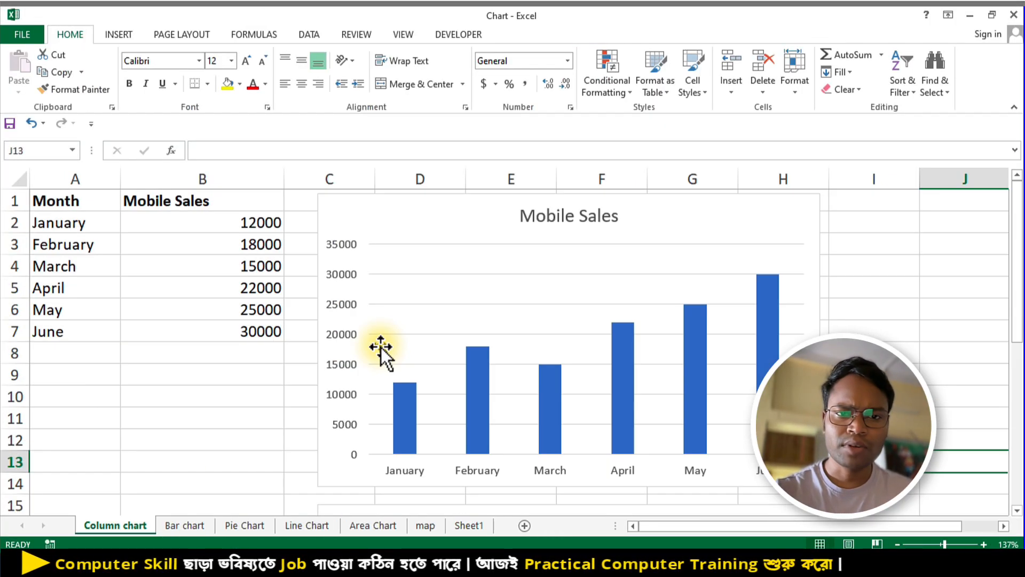
# - Delete the existing Mobile Sales and Quantity Sold charts from the Column chart sheet
pyautogui.click(320, 206)
pyautogui.press('Delete')
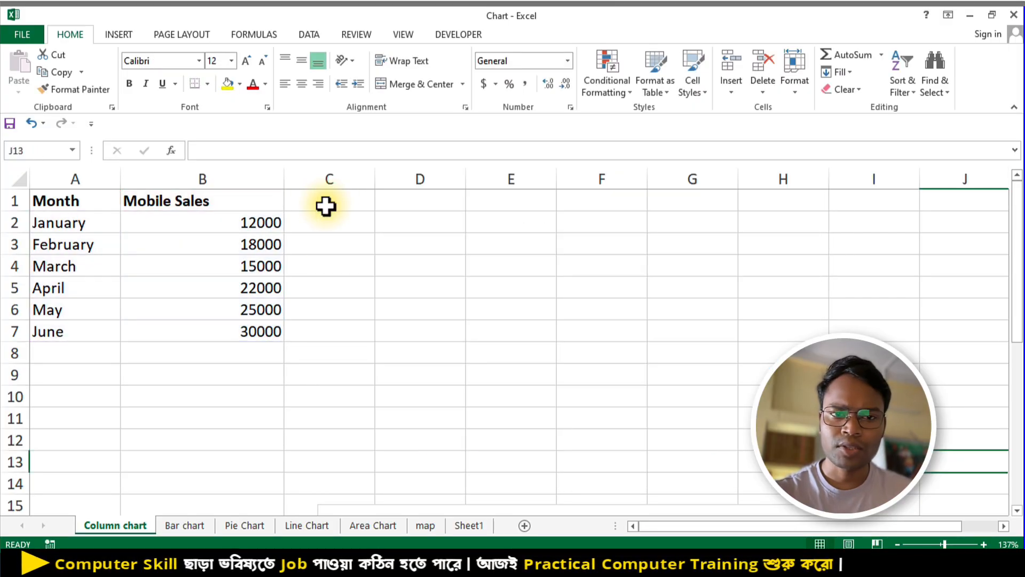
pyautogui.scroll(-3, 388, 303)
pyautogui.click(394, 308)
pyautogui.press('Delete')
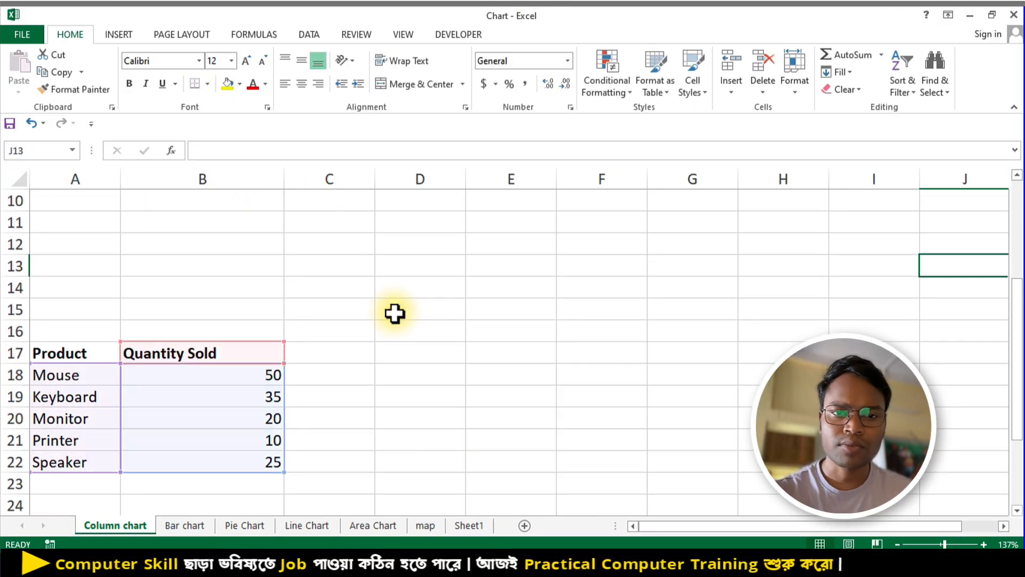
pyautogui.scroll(-9, 394, 313)
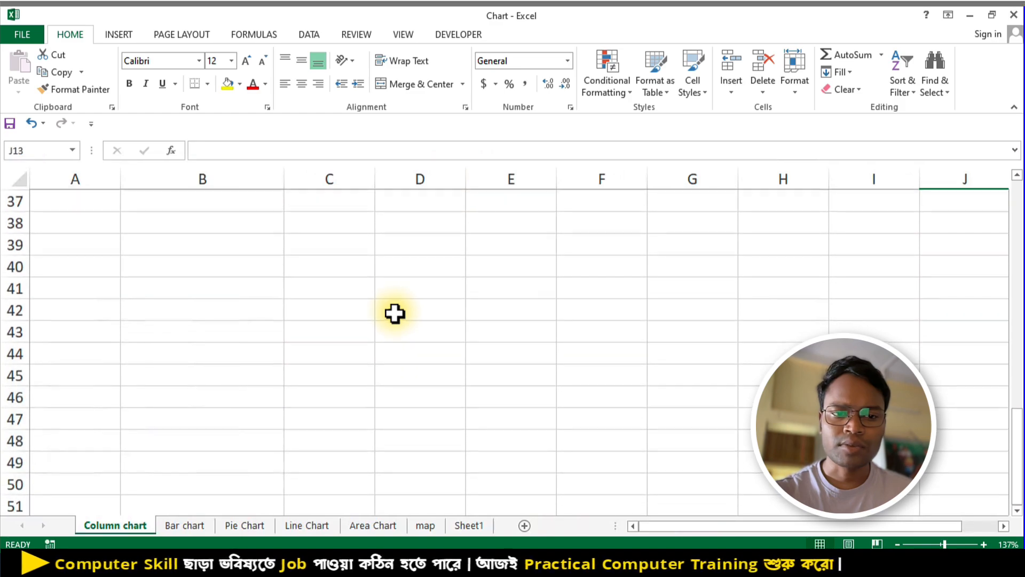
pyautogui.scroll(12, 395, 313)
pyautogui.click(338, 329)
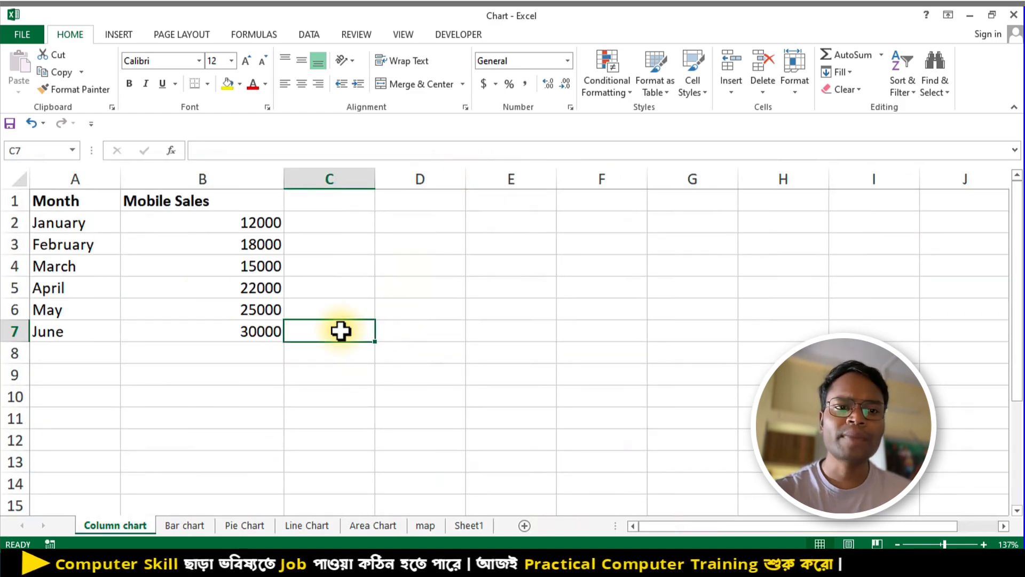
# - Apply all borders to the Month and Mobile Sales table in A1:B7
pyautogui.click(172, 270)
pyautogui.hotkey('ctrl', 'a')
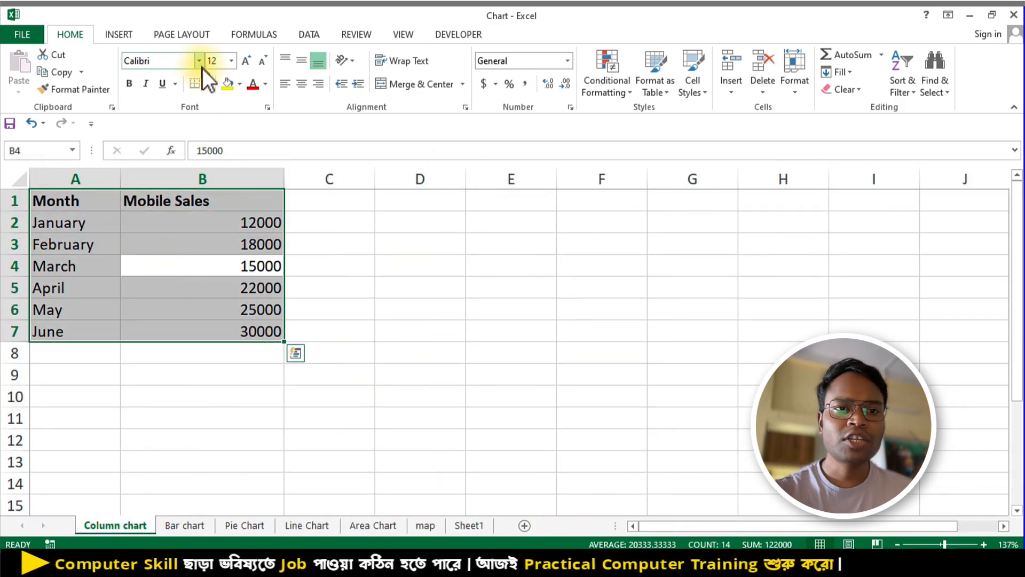
pyautogui.click(208, 85)
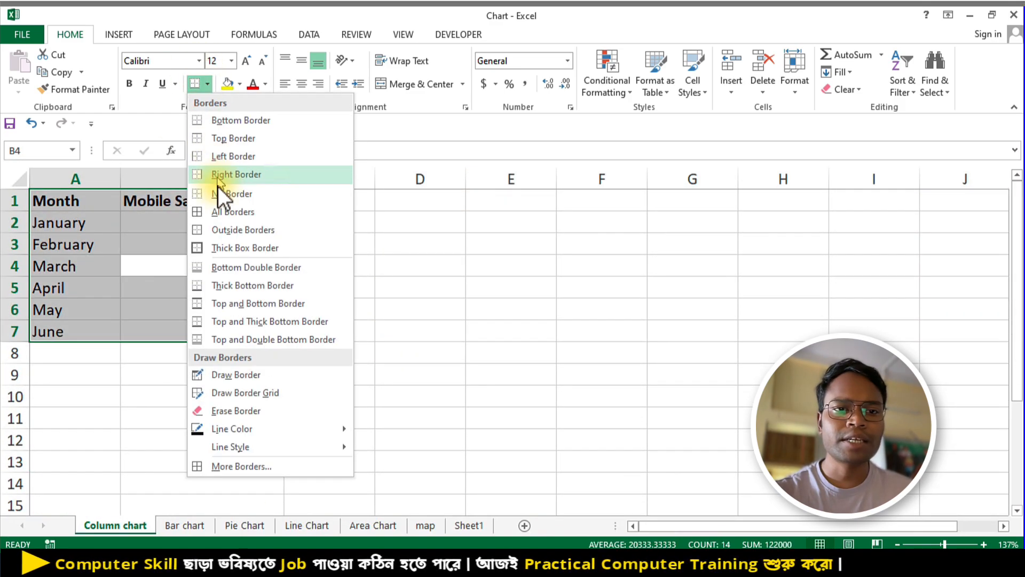
pyautogui.click(230, 212)
pyautogui.click(117, 273)
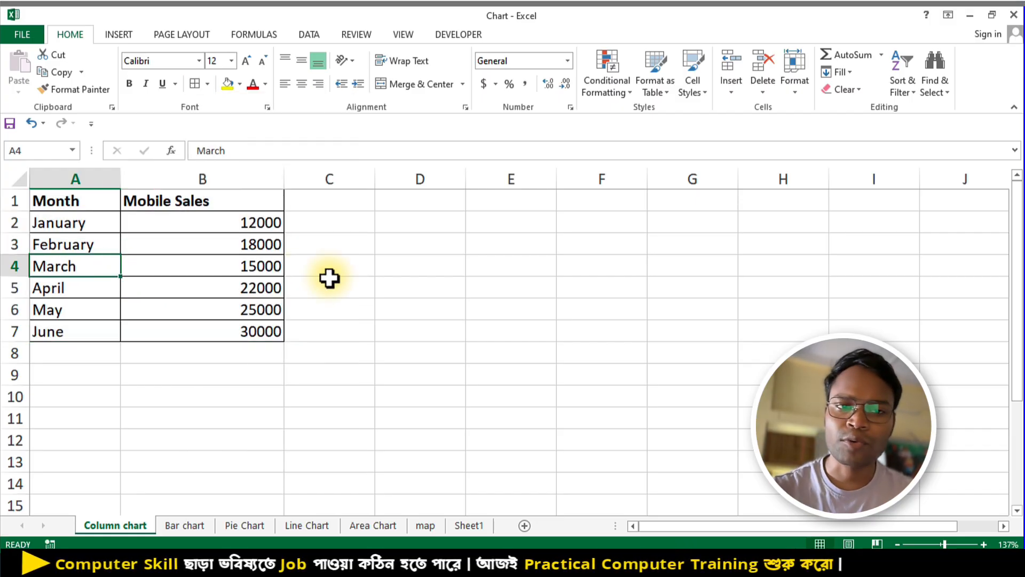
# - Format the Mobile Sales figures in B2:B7 with comma separators and no decimal places
pyautogui.moveTo(231, 224); pyautogui.dragTo(241, 336)
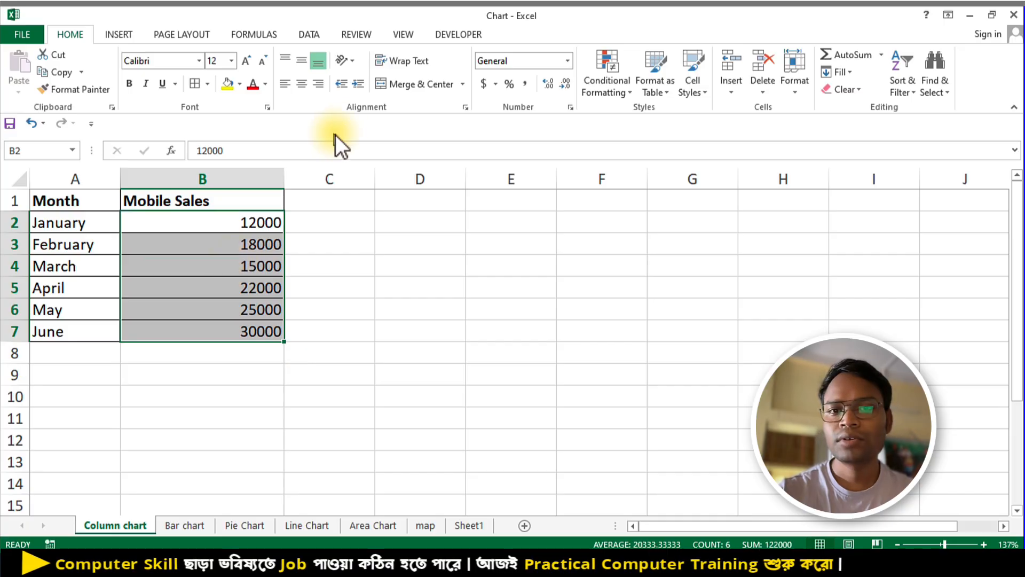
pyautogui.click(524, 84)
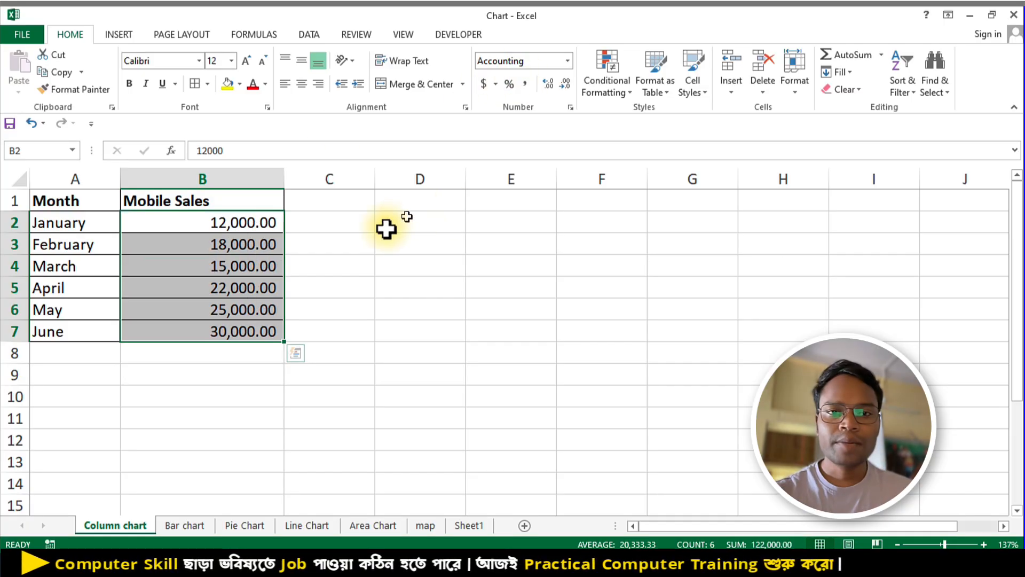
pyautogui.click(566, 86)
pyautogui.click(567, 88)
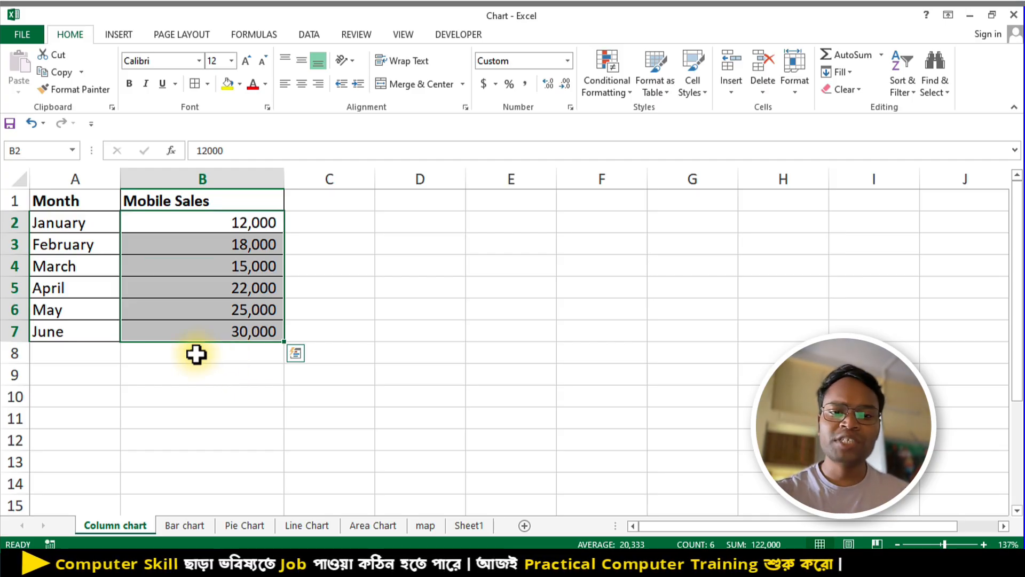
# - Switch to the Chart lesson page in Edge and review the steps for creating a chart in Excel
pyautogui.moveTo(380, 567)
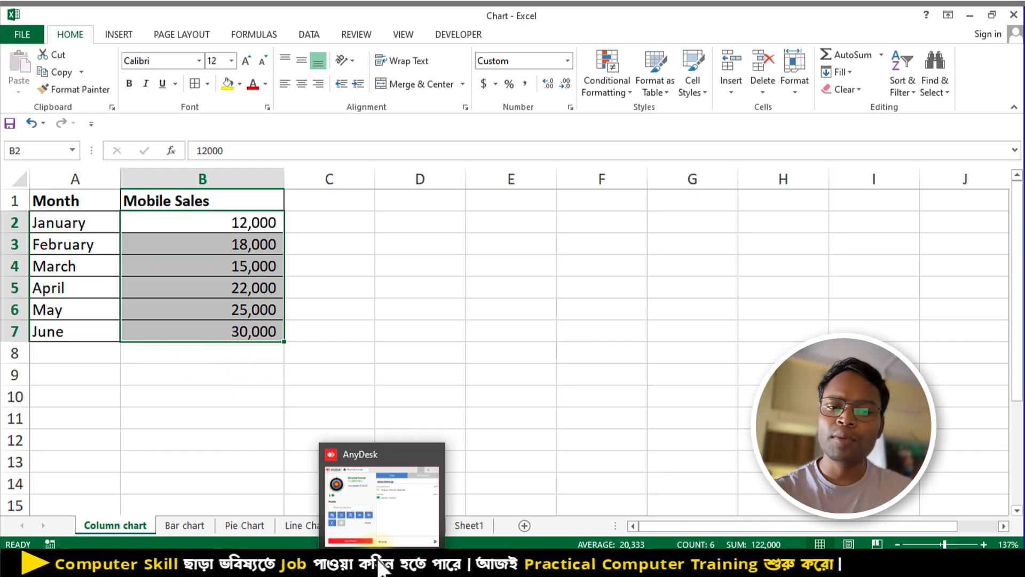
pyautogui.moveTo(340, 571)
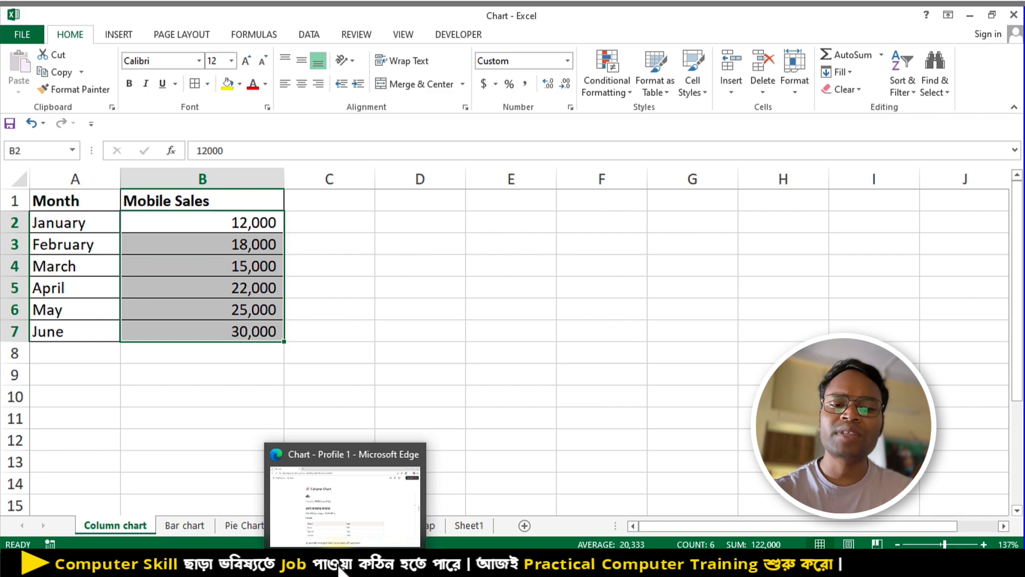
pyautogui.click(351, 536)
pyautogui.scroll(1, 330, 378)
pyautogui.scroll(7, 331, 378)
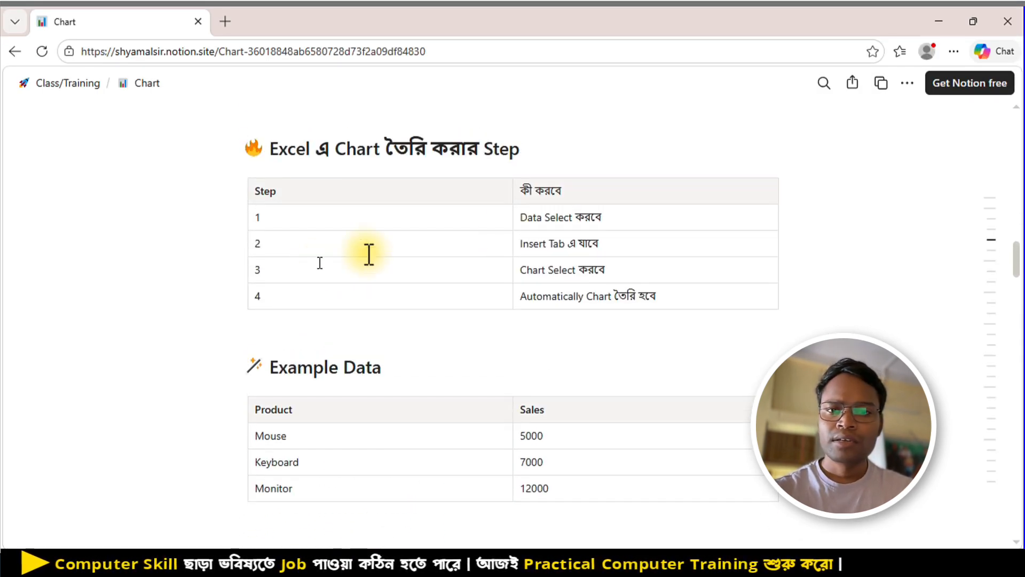
pyautogui.doubleClick(546, 220)
pyautogui.doubleClick(558, 244)
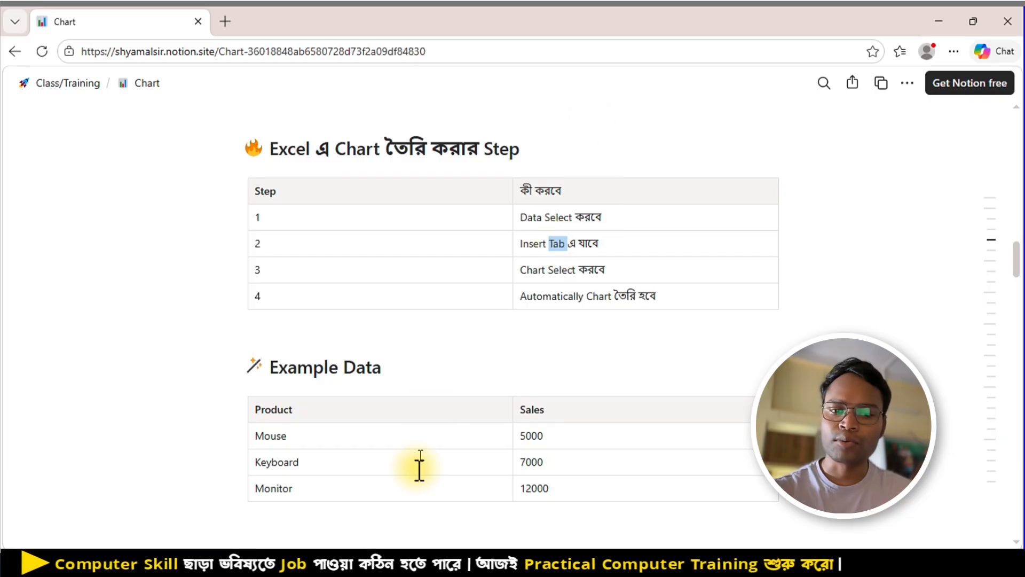
# - Return to the Chart workbook in Excel, select the whole Mobile Sales table and bring up the chart insertion commands
pyautogui.moveTo(305, 570)
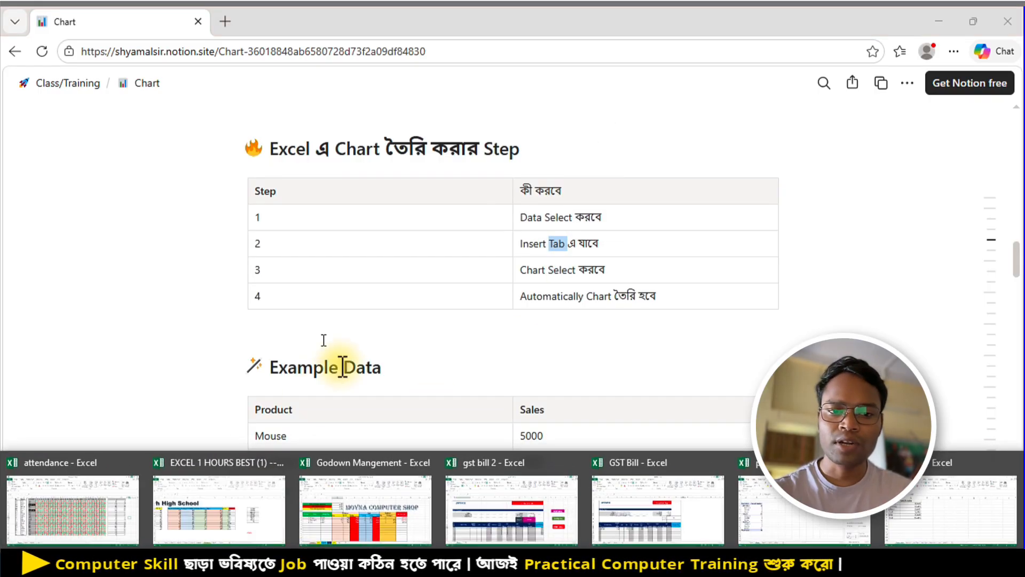
pyautogui.click(940, 493)
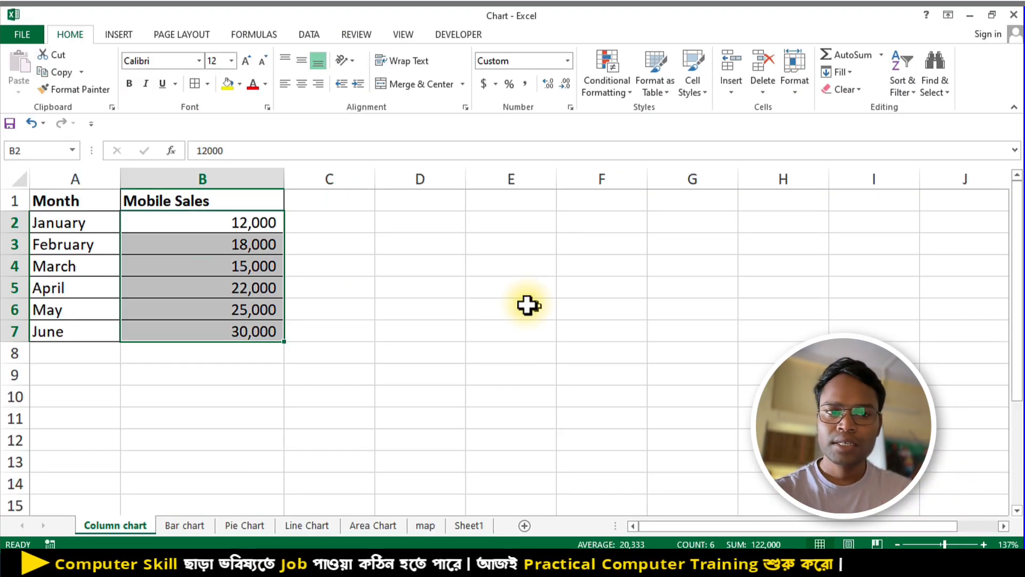
pyautogui.click(222, 293)
pyautogui.hotkey('ctrl', 'a')
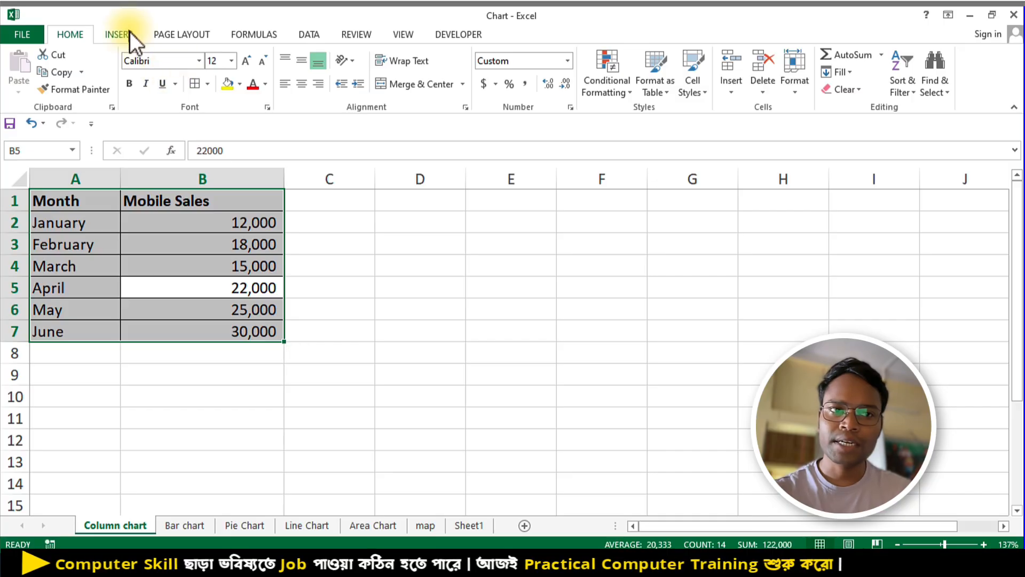
pyautogui.click(130, 32)
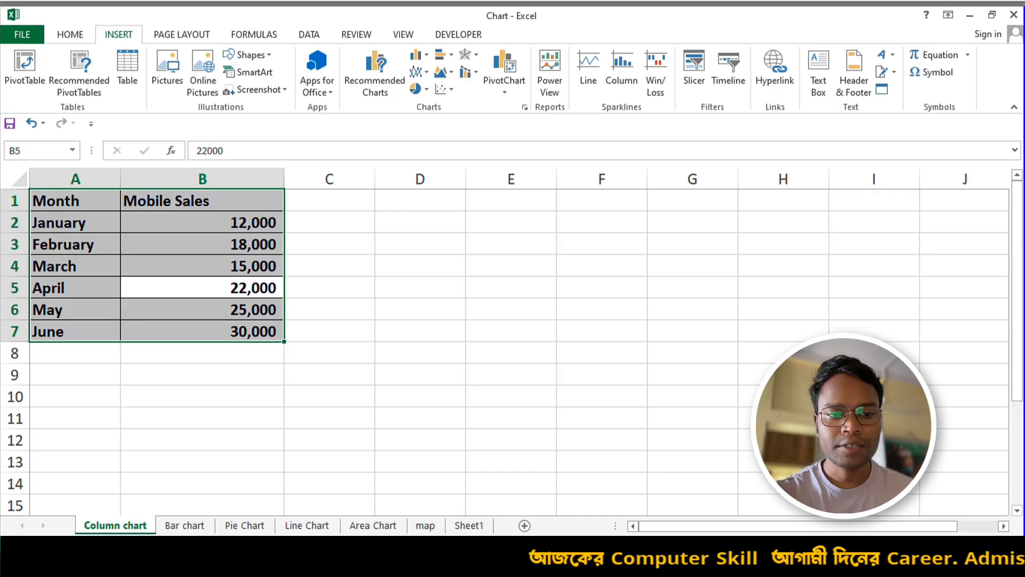
# - Launch ZoomIt, outline the chart insertion commands with temporary red boxes and clear the annotations
pyautogui.click(112, 571)
pyautogui.write('zoom')
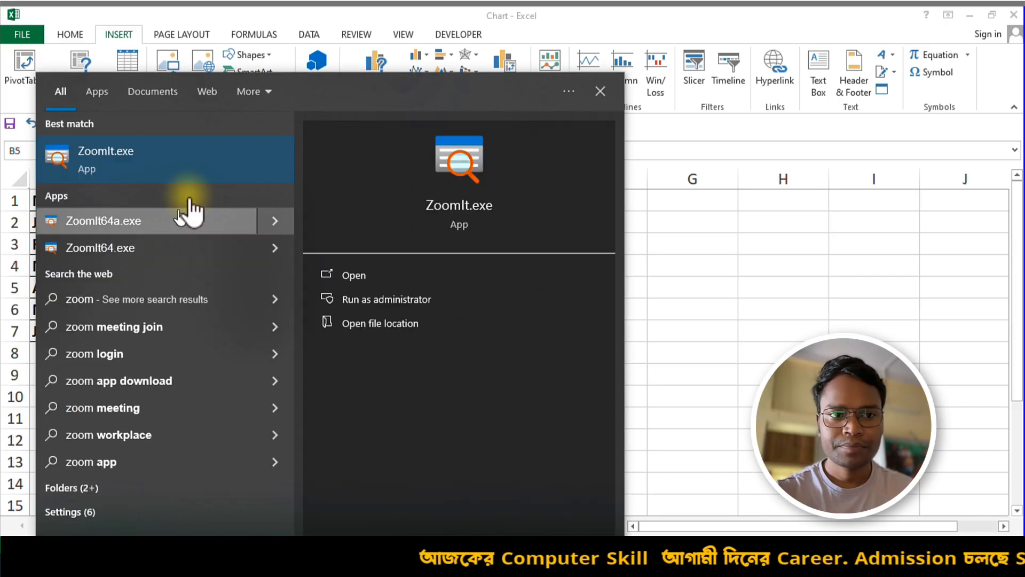
pyautogui.click(177, 160)
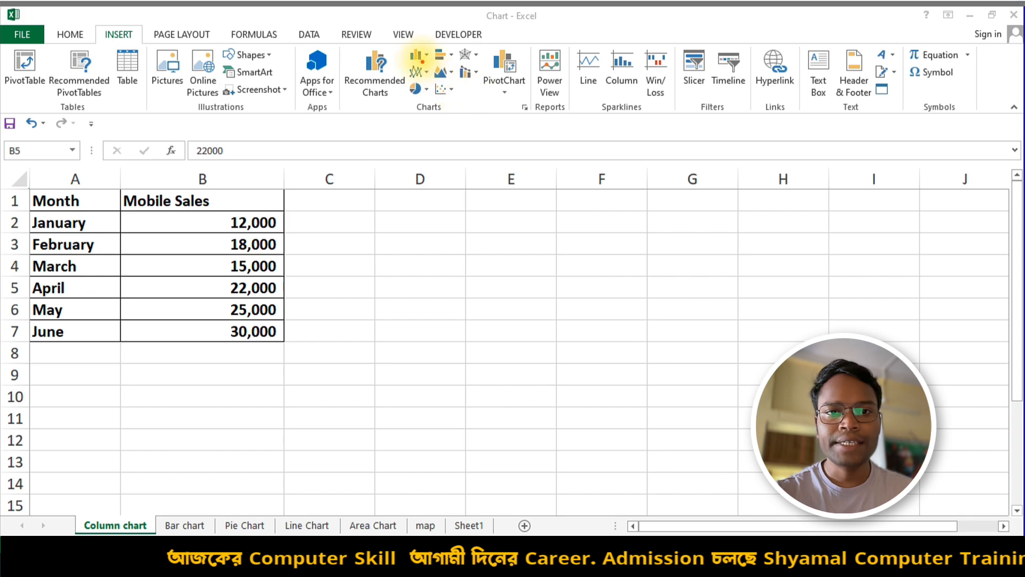
pyautogui.moveTo(412, 55); pyautogui.dragTo(427, 64)
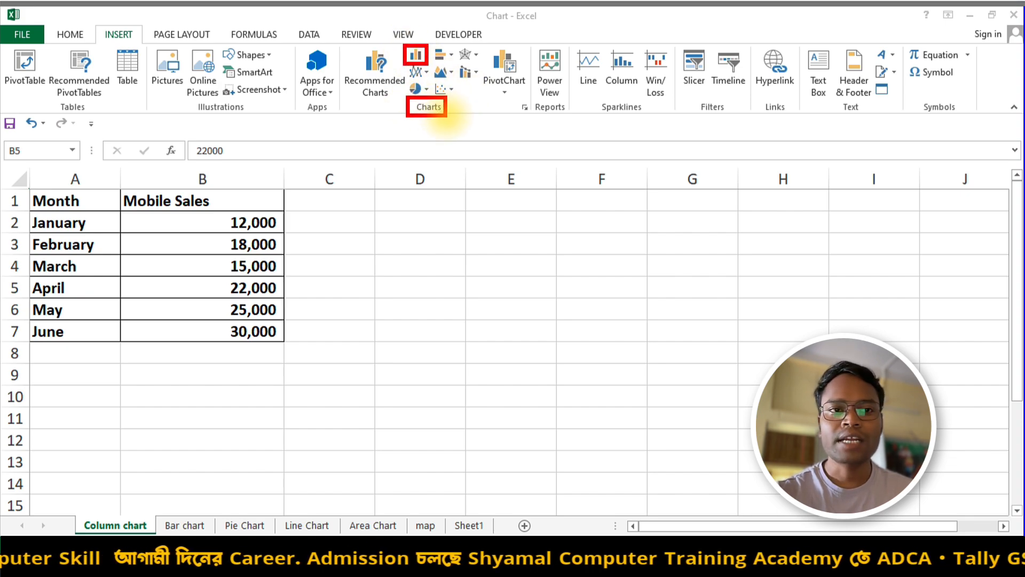
pyautogui.moveTo(101, 25); pyautogui.dragTo(118, 29)
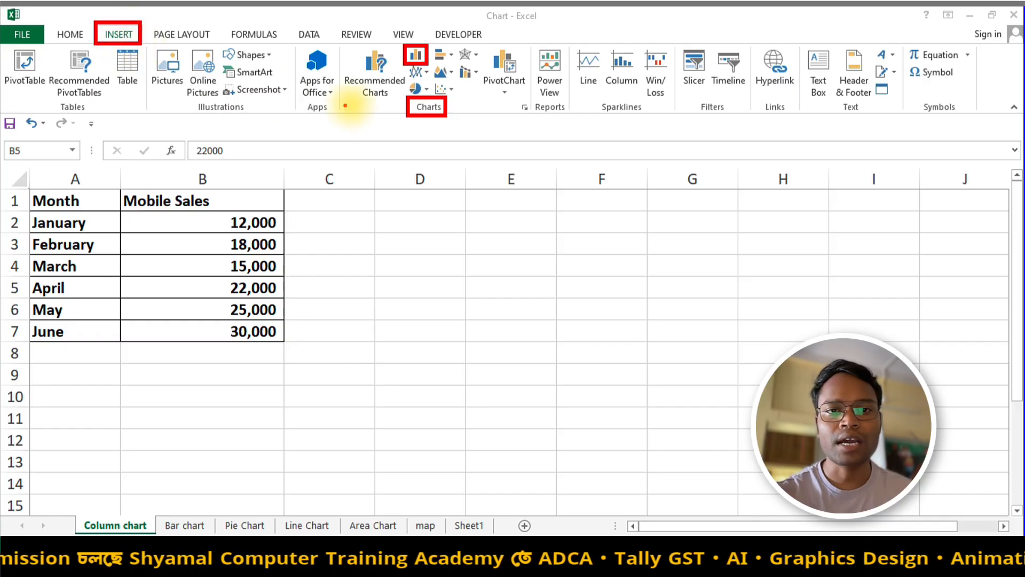
pyautogui.moveTo(387, 51); pyautogui.dragTo(115, 52)
pyautogui.press('Escape')
# - Insert a 2-D clustered column chart from the whole Mobile Sales table and move it to row 1 beside the table
pyautogui.hotkey('ctrl', 'a')
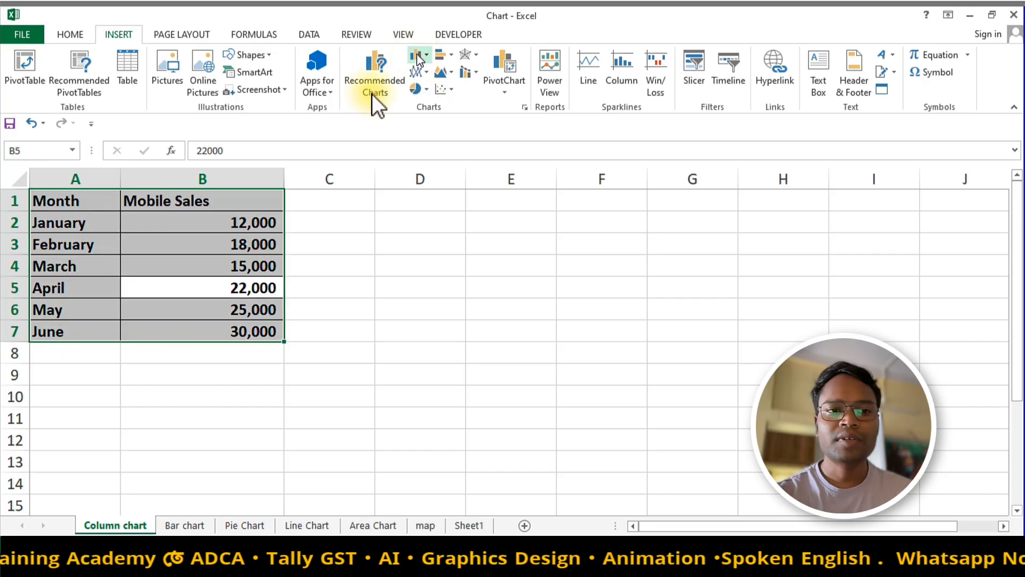
pyautogui.click(419, 55)
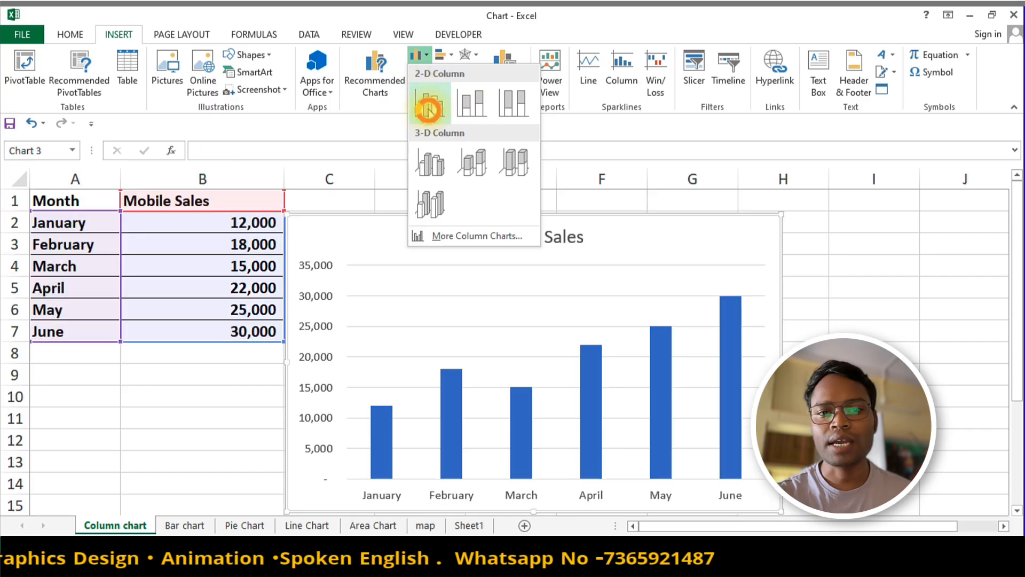
pyautogui.click(430, 101)
pyautogui.moveTo(386, 220); pyautogui.dragTo(402, 201)
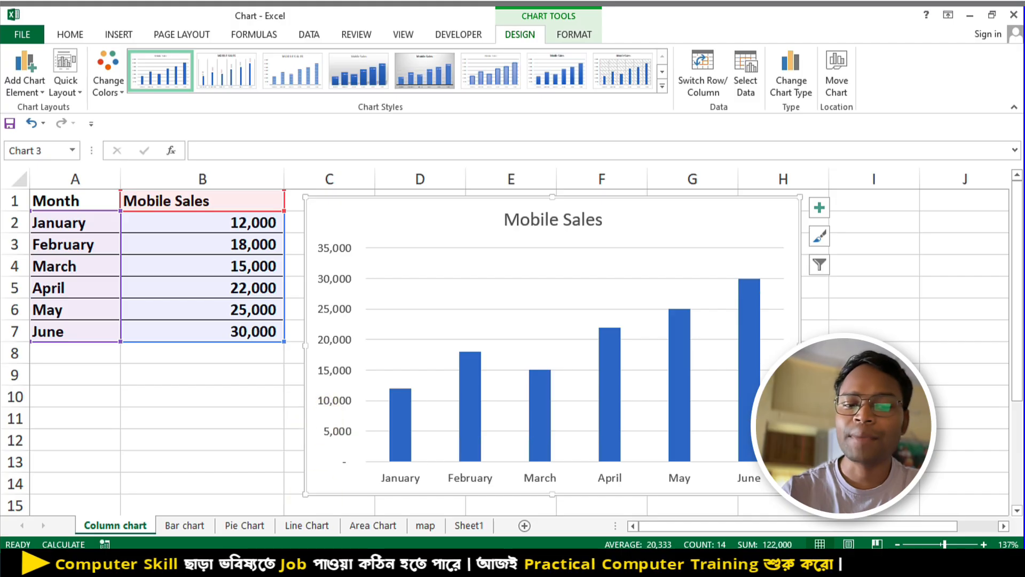
# - Switch to the Chart lesson page in Edge and read the Column Chart section on its use and product sales example
pyautogui.click(349, 563)
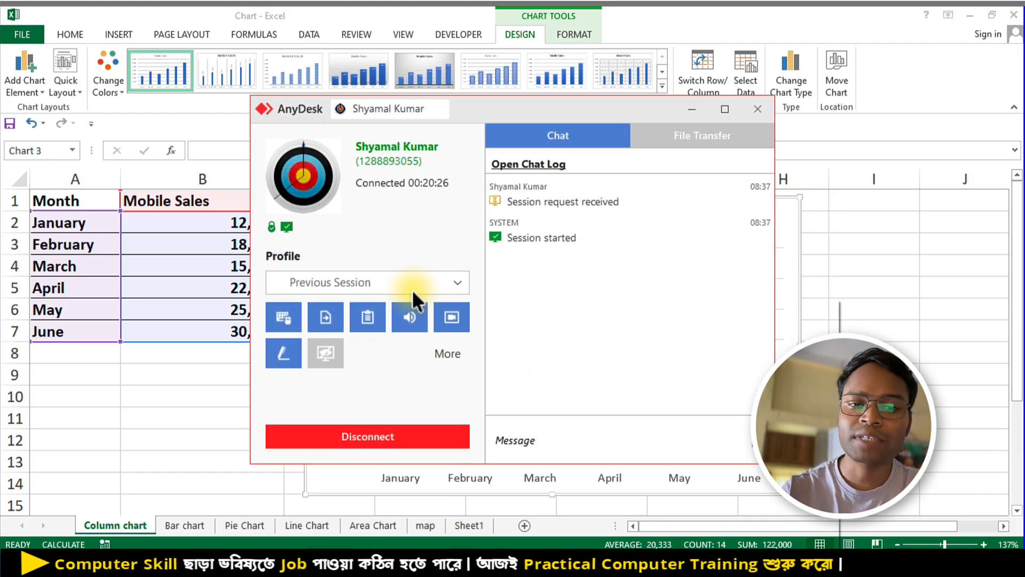
pyautogui.click(399, 489)
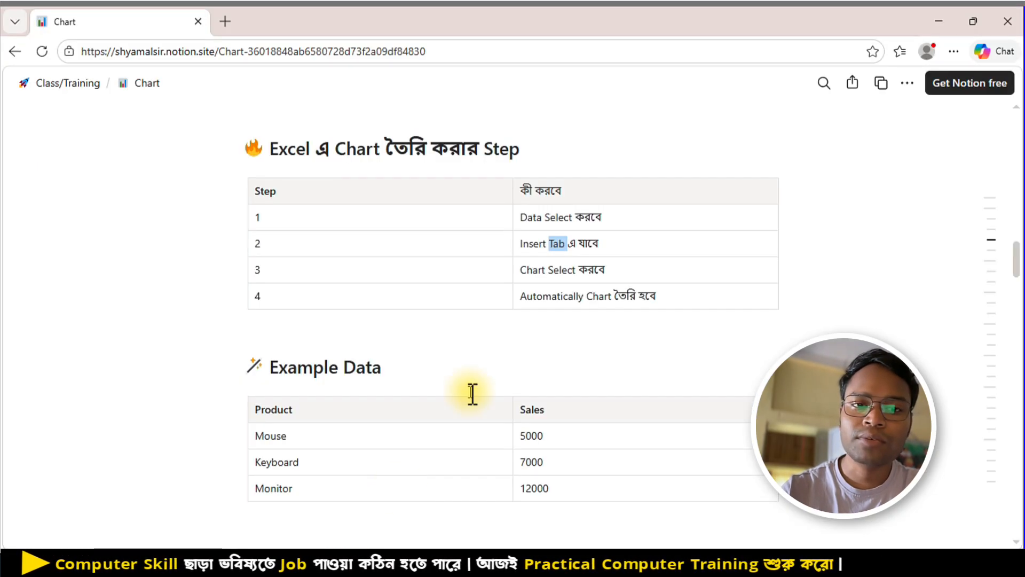
pyautogui.scroll(-8, 472, 393)
pyautogui.click(562, 290)
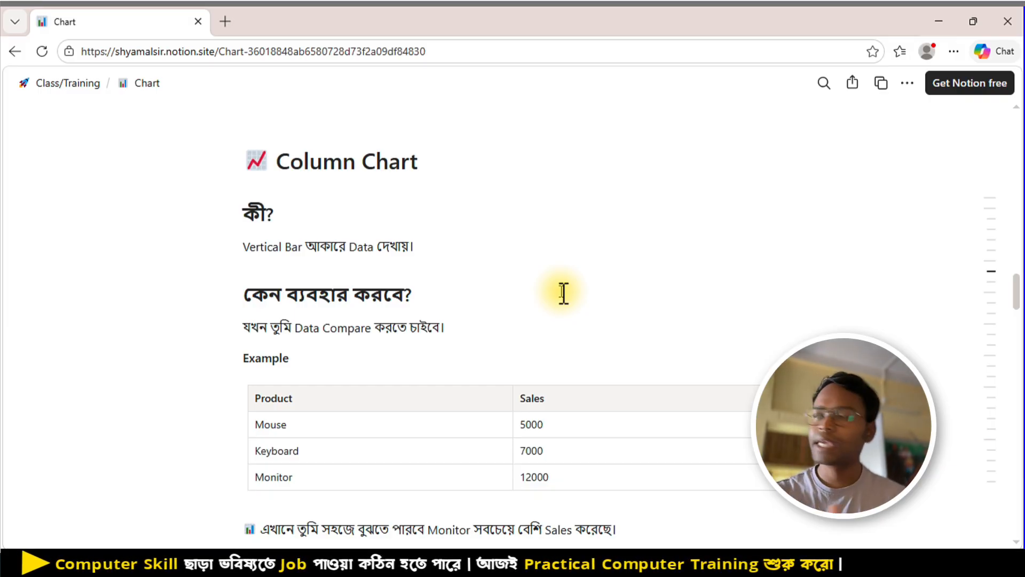
pyautogui.scroll(-3, 563, 293)
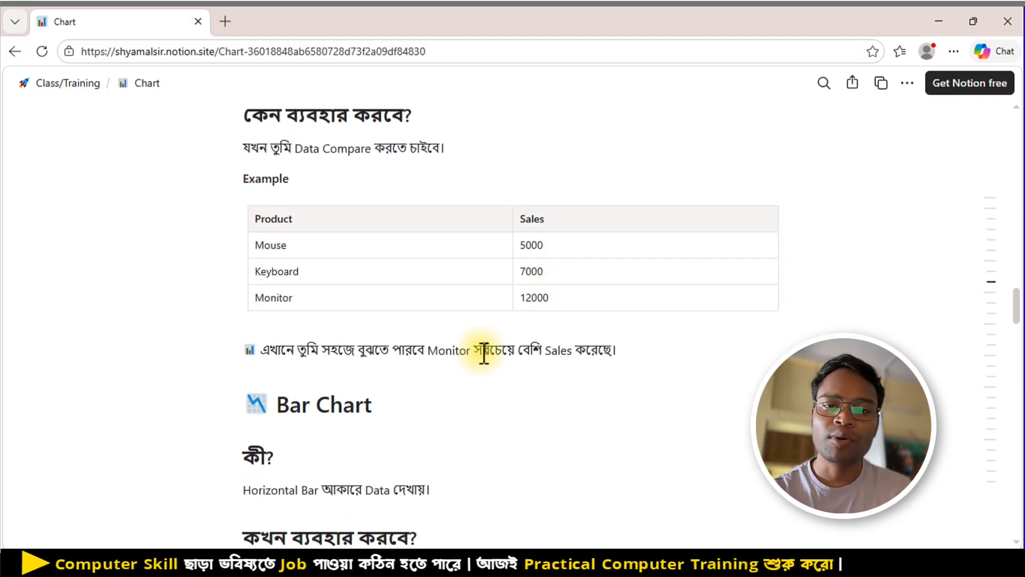
pyautogui.moveTo(482, 350); pyautogui.dragTo(513, 454)
pyautogui.click(512, 454)
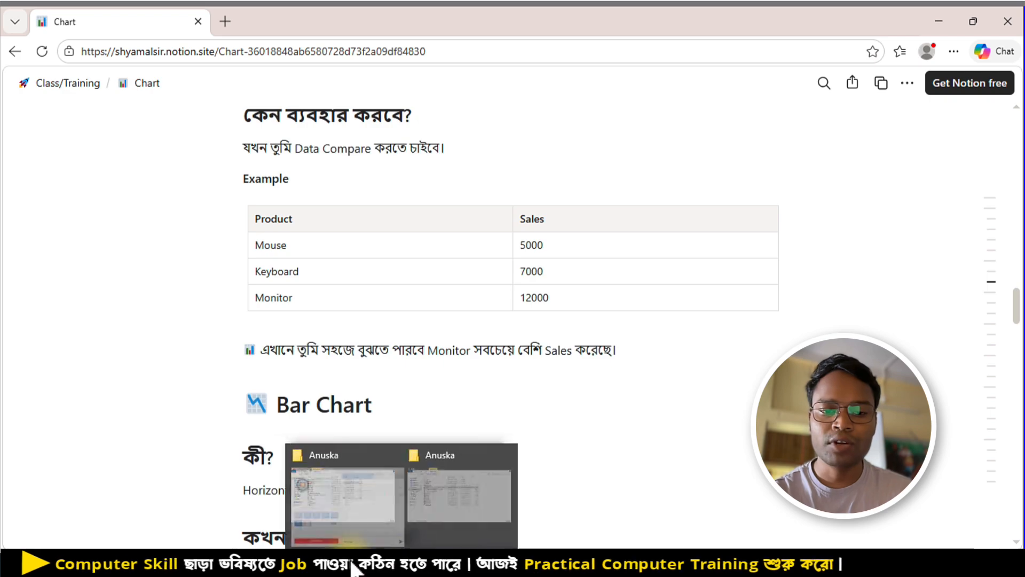
# - Return to the Chart workbook in Excel and point out the chart tools with temporary red boxes
pyautogui.moveTo(336, 565)
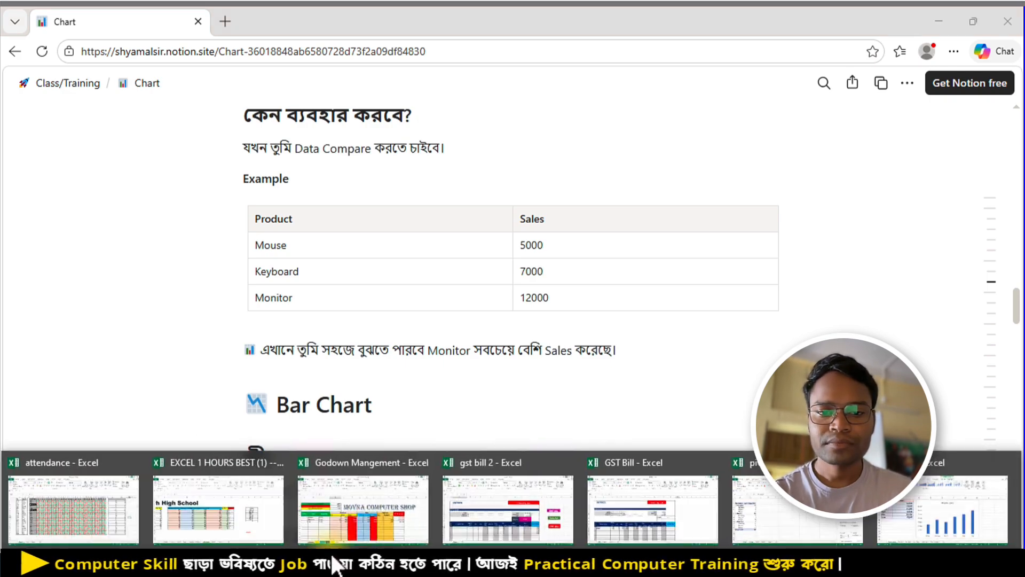
pyautogui.click(938, 479)
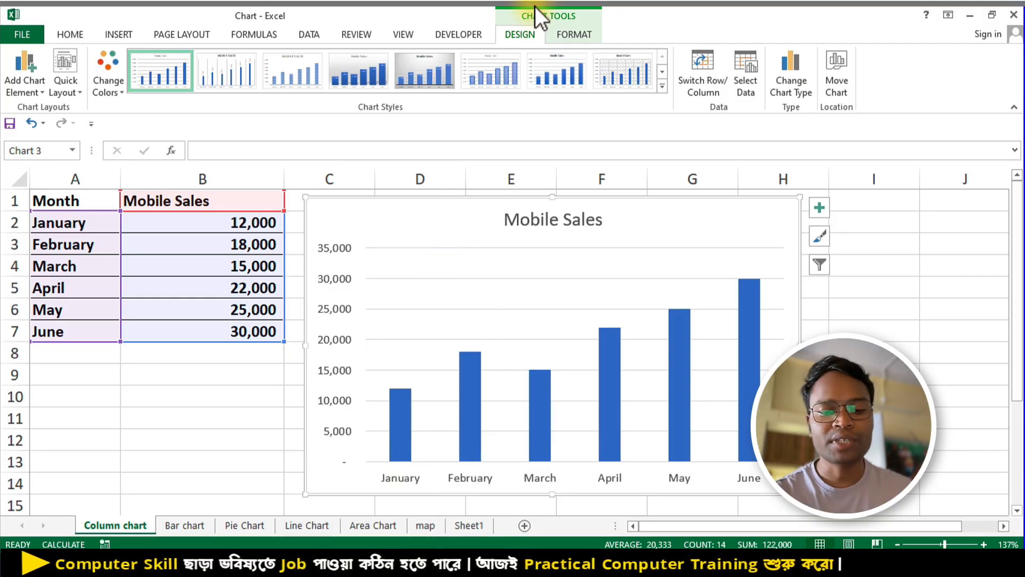
pyautogui.moveTo(497, 8); pyautogui.dragTo(603, 23)
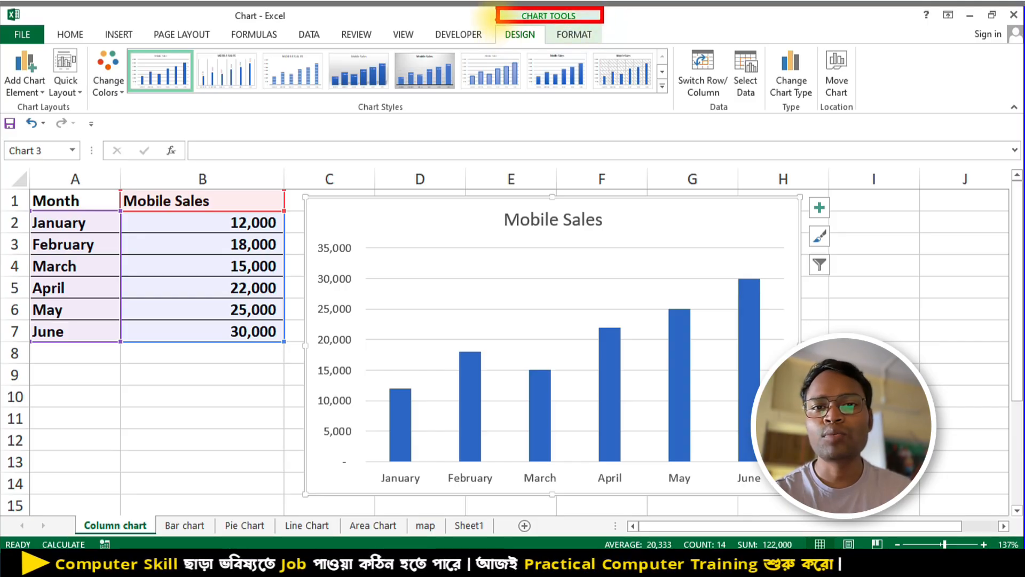
pyautogui.moveTo(495, 18)
pyautogui.mouseDown()
pyautogui.moveTo(537, 46)
pyautogui.moveTo(605, 50)
pyautogui.mouseUp()
pyautogui.press('Escape')
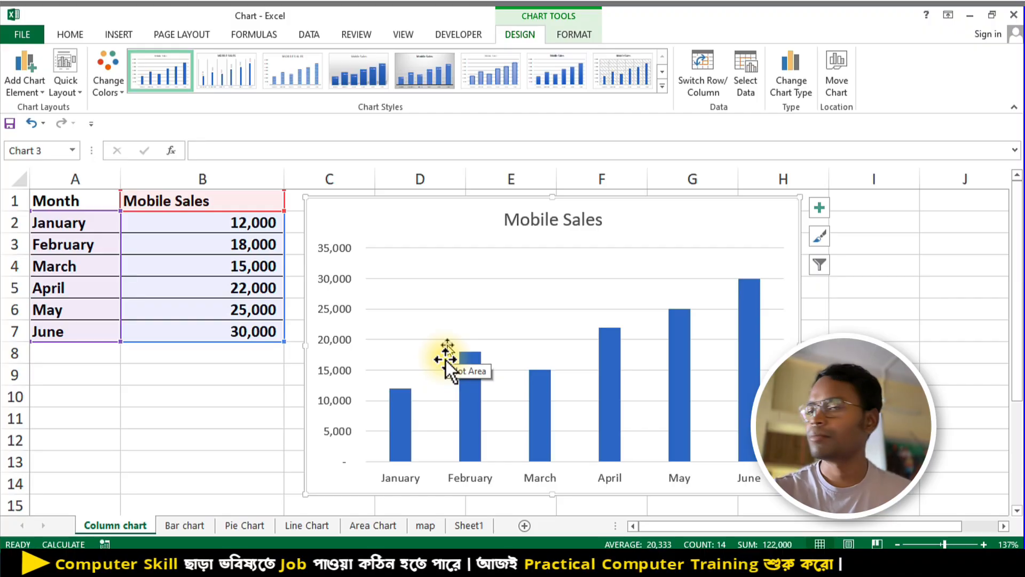
# - Compare the Design and Format commands for the Mobile Sales chart, deselecting and reselecting the chart to check when they are available
pyautogui.click(573, 34)
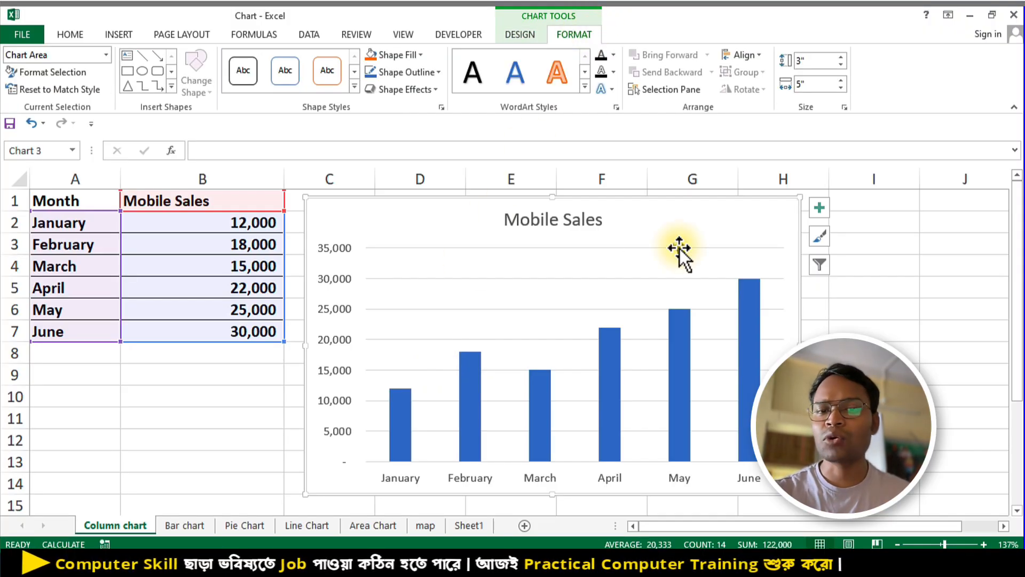
pyautogui.click(536, 40)
pyautogui.click(569, 37)
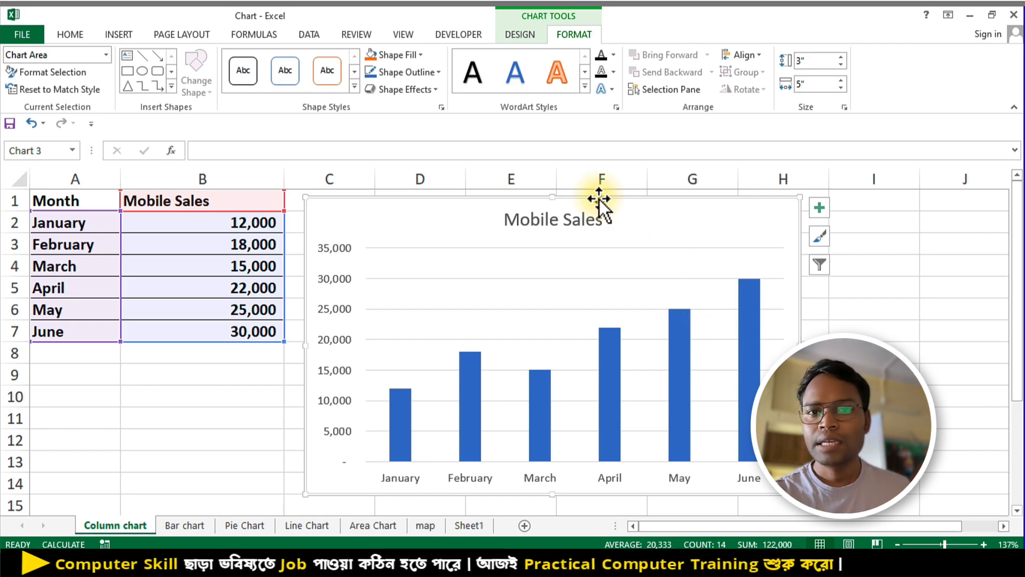
pyautogui.click(537, 35)
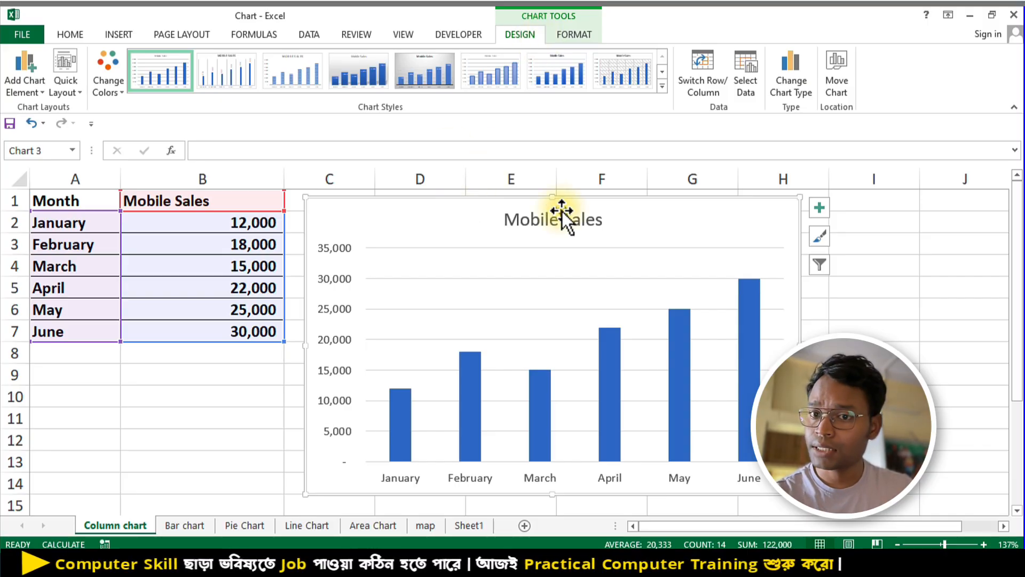
pyautogui.click(807, 281)
pyautogui.click(856, 301)
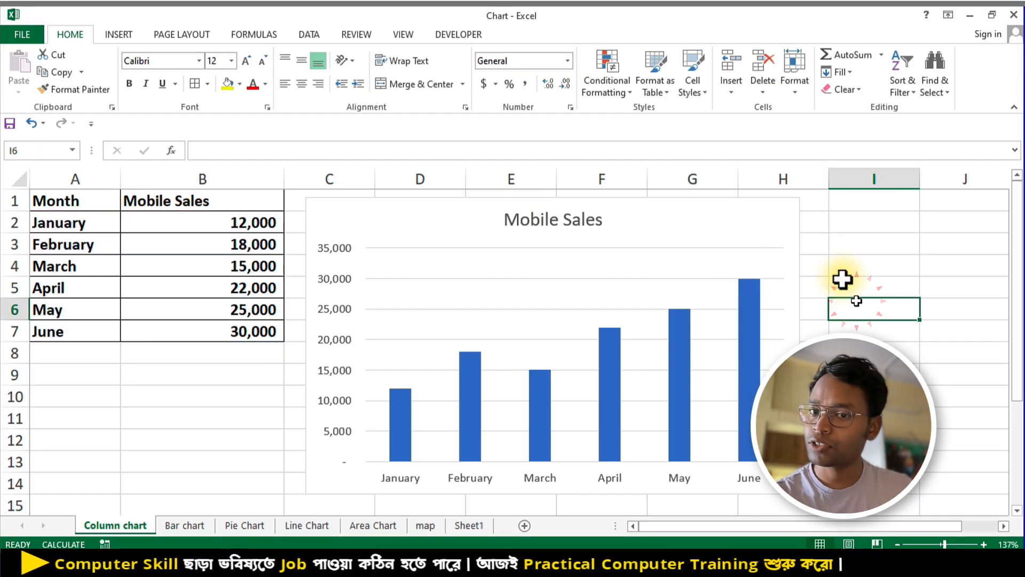
pyautogui.click(797, 207)
pyautogui.click(537, 37)
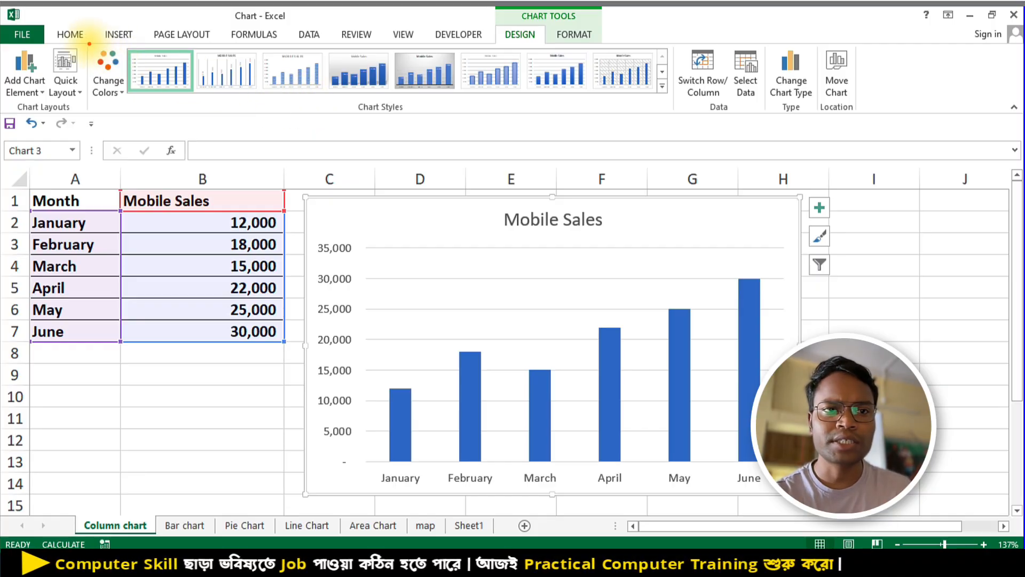
# - Try the orange-led and green-led colorful palettes on the chart and settle on the second colorful palette, starting with blue and grey
pyautogui.moveTo(88, 42); pyautogui.dragTo(681, 109)
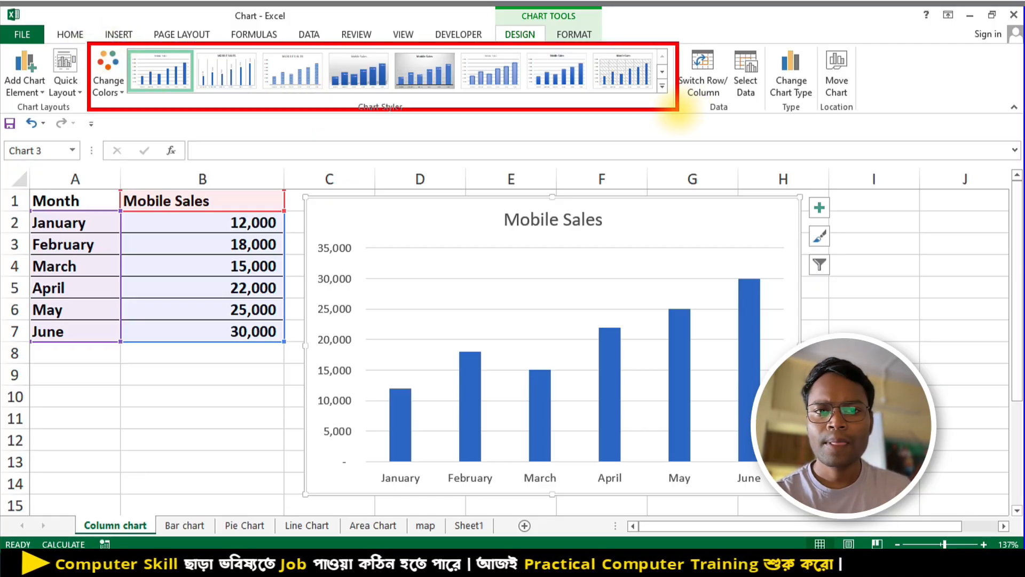
pyautogui.click(119, 88)
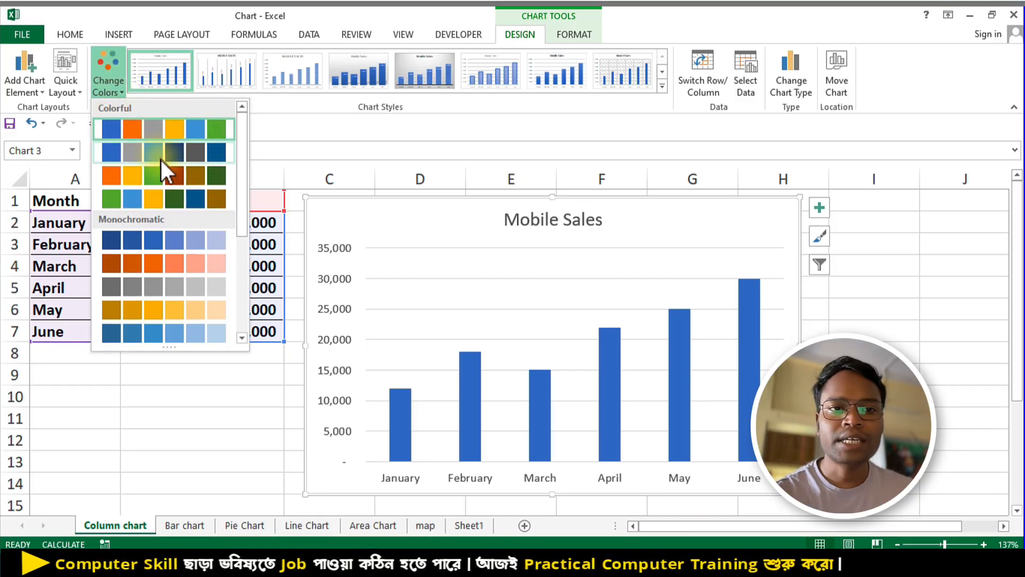
pyautogui.click(161, 175)
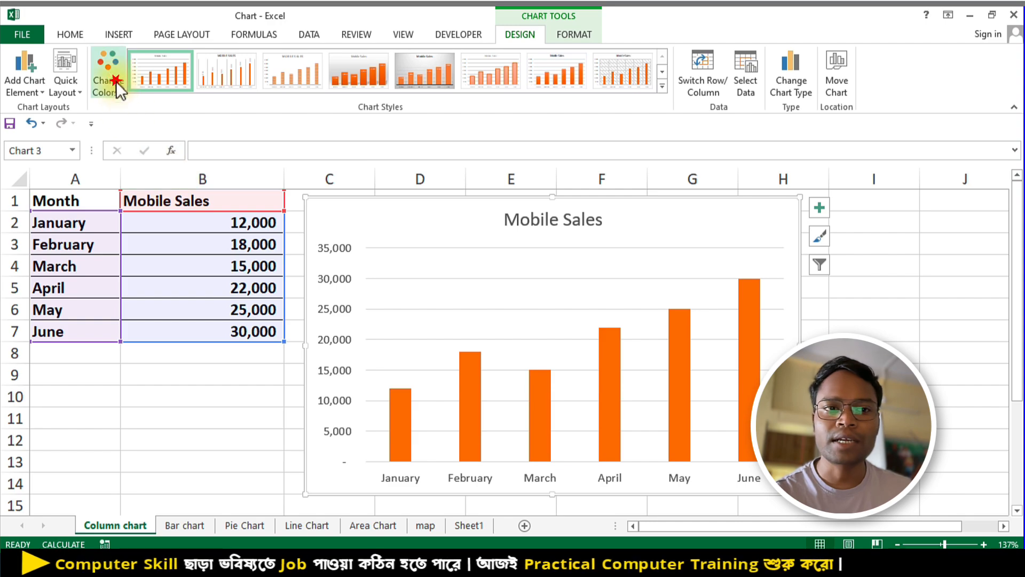
pyautogui.click(116, 82)
pyautogui.click(148, 200)
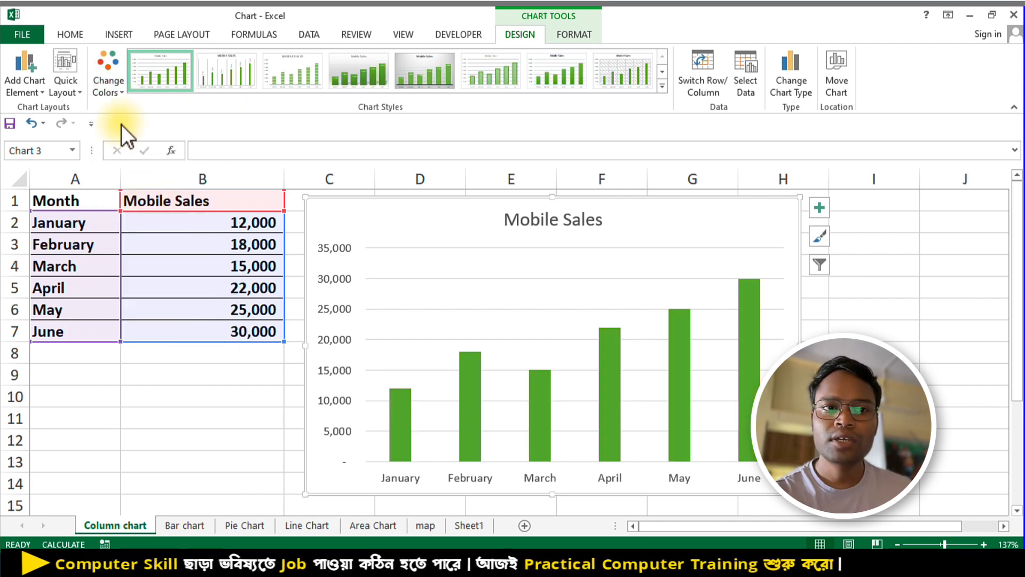
pyautogui.click(115, 89)
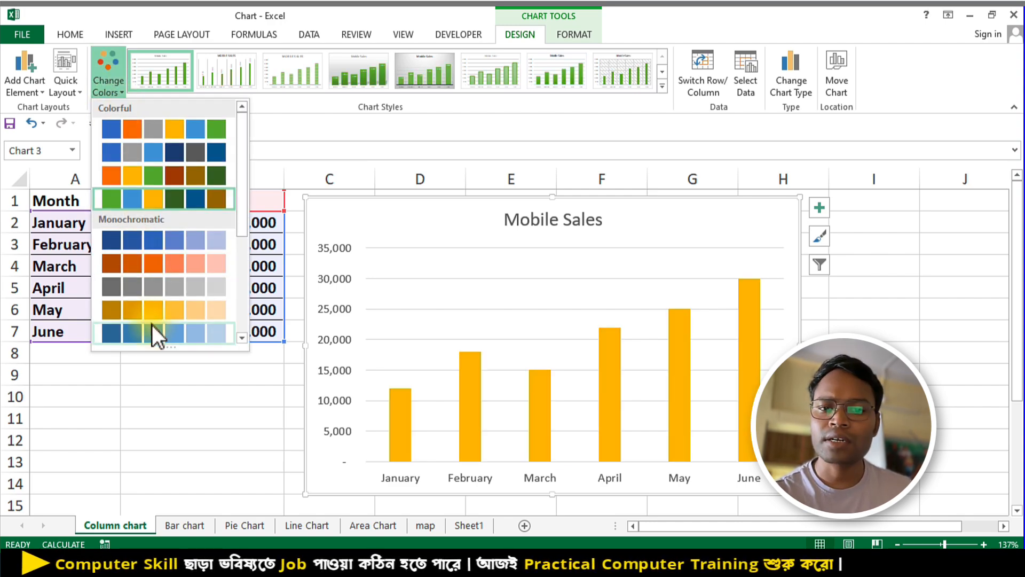
pyautogui.click(155, 155)
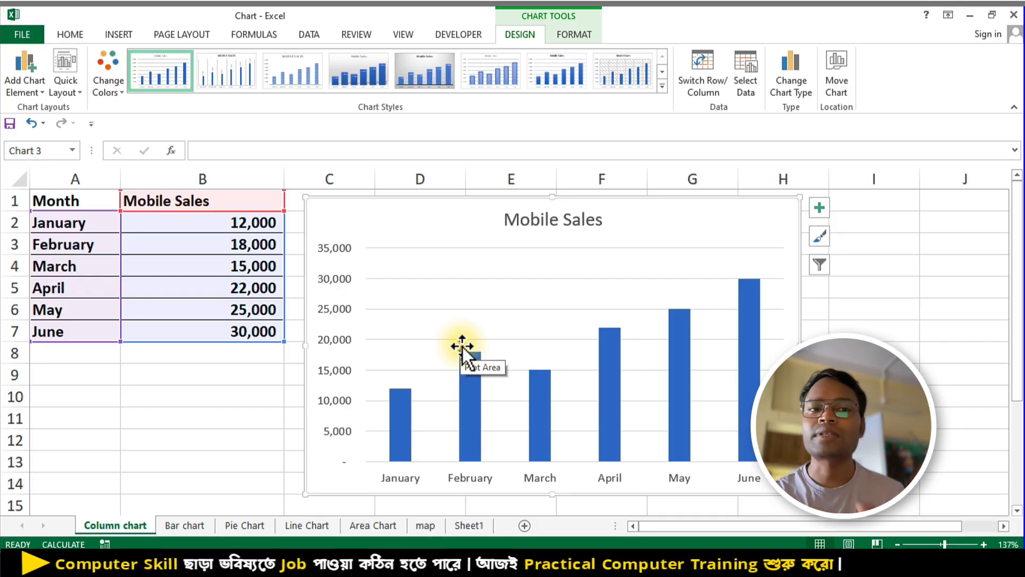
# - Try several chart styles on the Mobile Sales chart and apply the fifth one, with a grey gradient background and data labels inside the columns
pyautogui.click(218, 87)
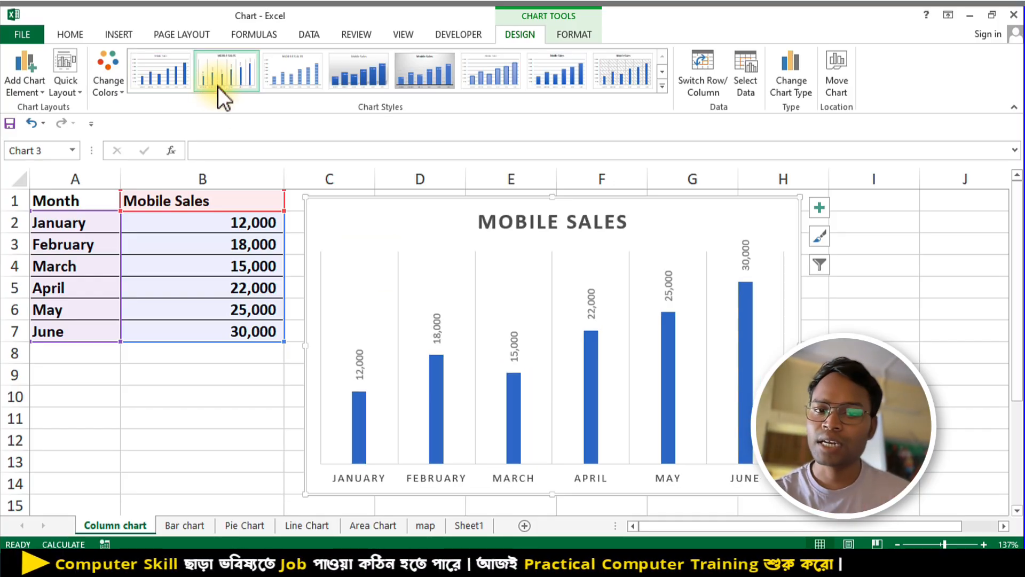
pyautogui.click(303, 79)
pyautogui.click(349, 80)
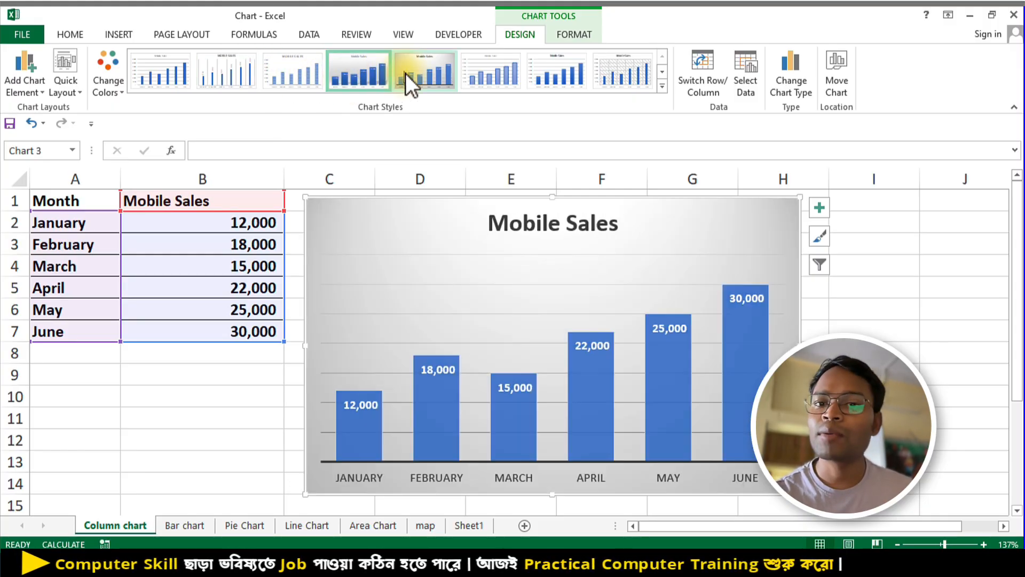
pyautogui.click(439, 73)
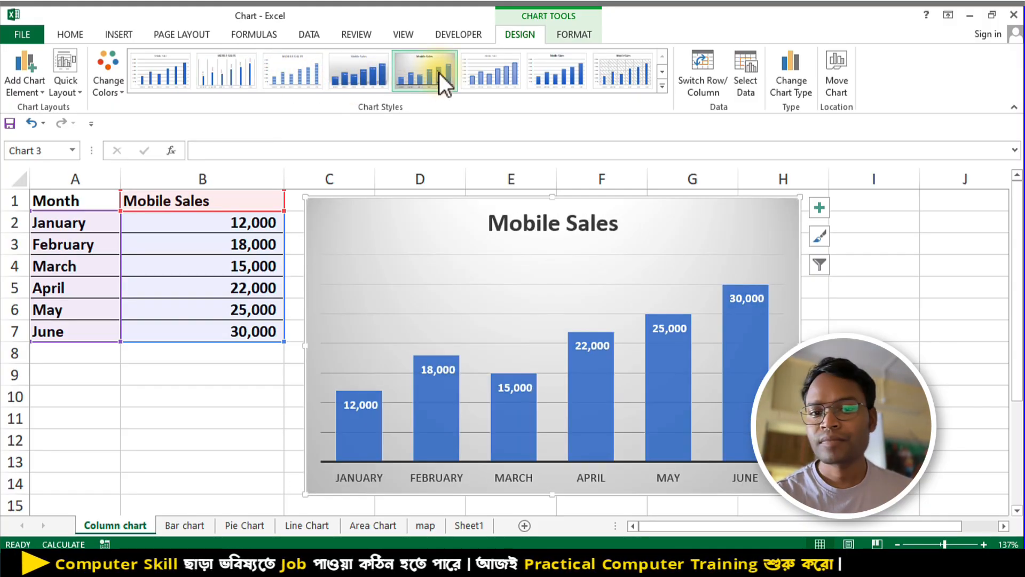
pyautogui.click(485, 73)
pyautogui.click(534, 72)
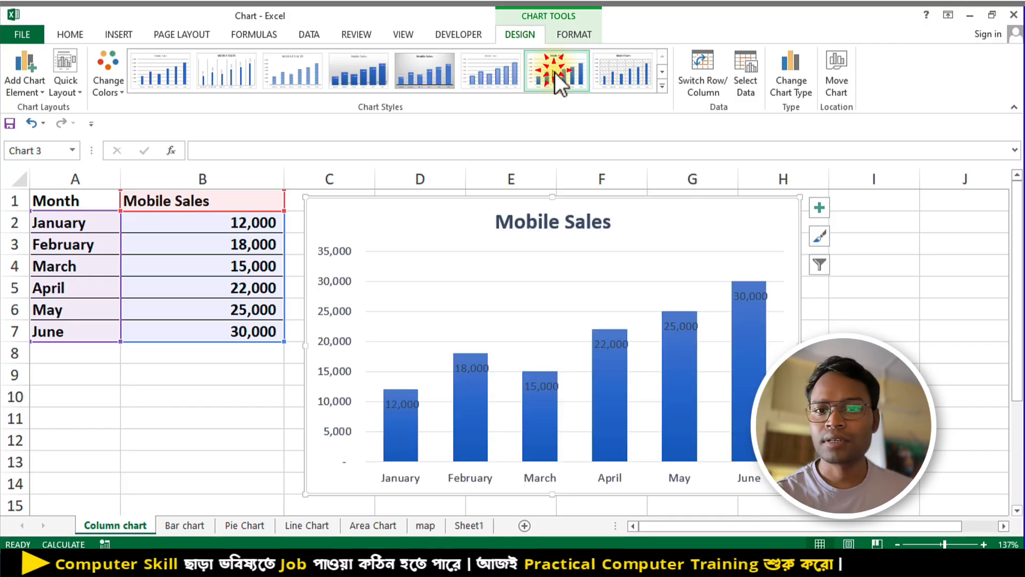
pyautogui.click(633, 69)
pyautogui.click(662, 86)
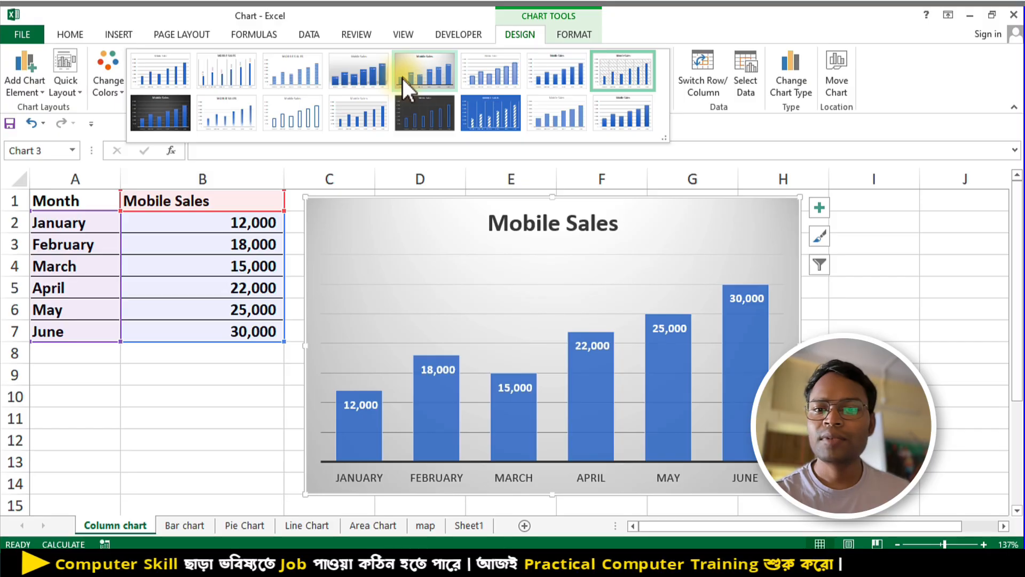
pyautogui.click(403, 79)
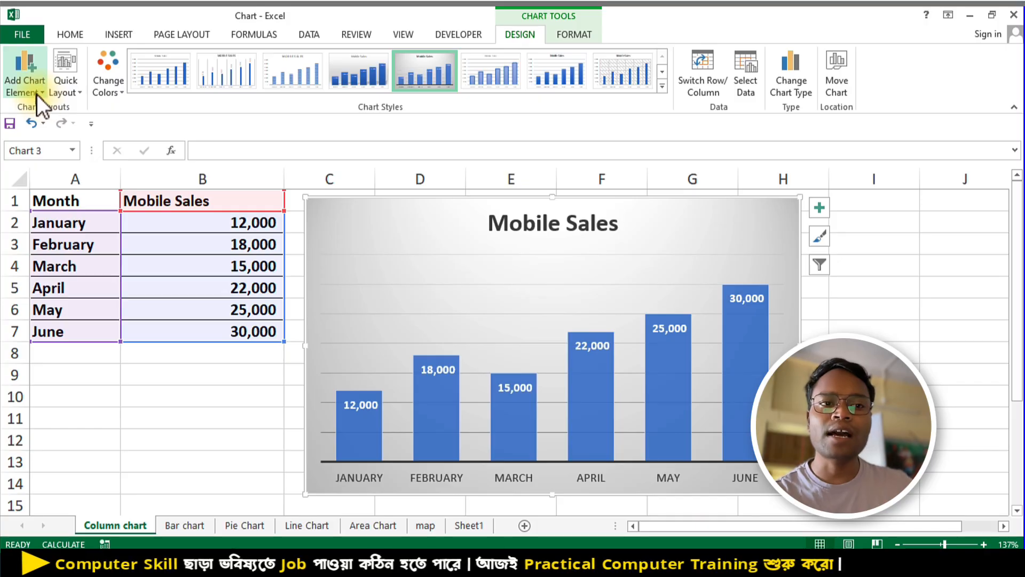
# - Examine the elements that can be added to the Mobile Sales chart, including the options for axes, axis titles and chart title
pyautogui.click(37, 95)
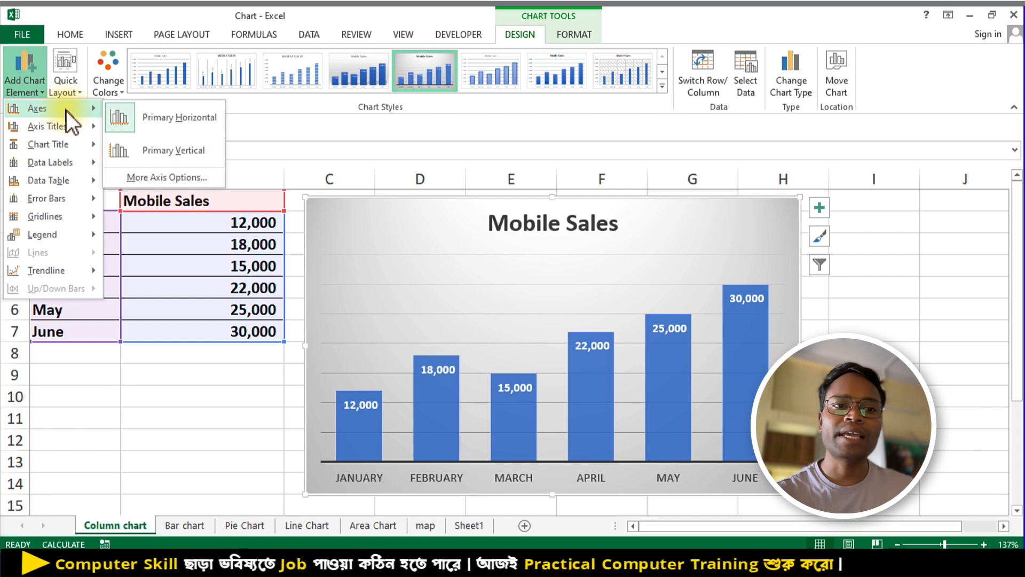
pyautogui.click(66, 126)
pyautogui.moveTo(76, 142)
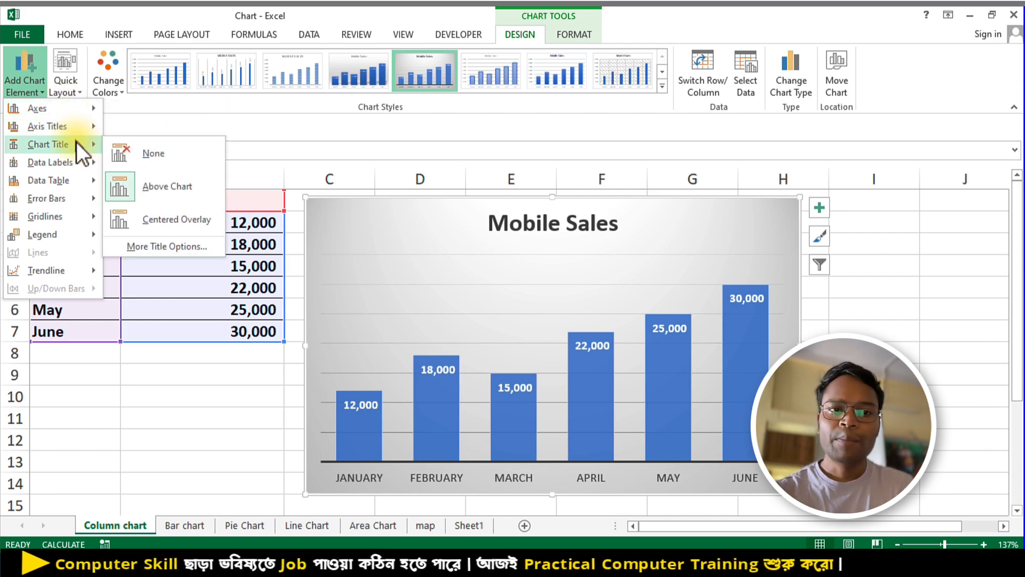
pyautogui.click(287, 174)
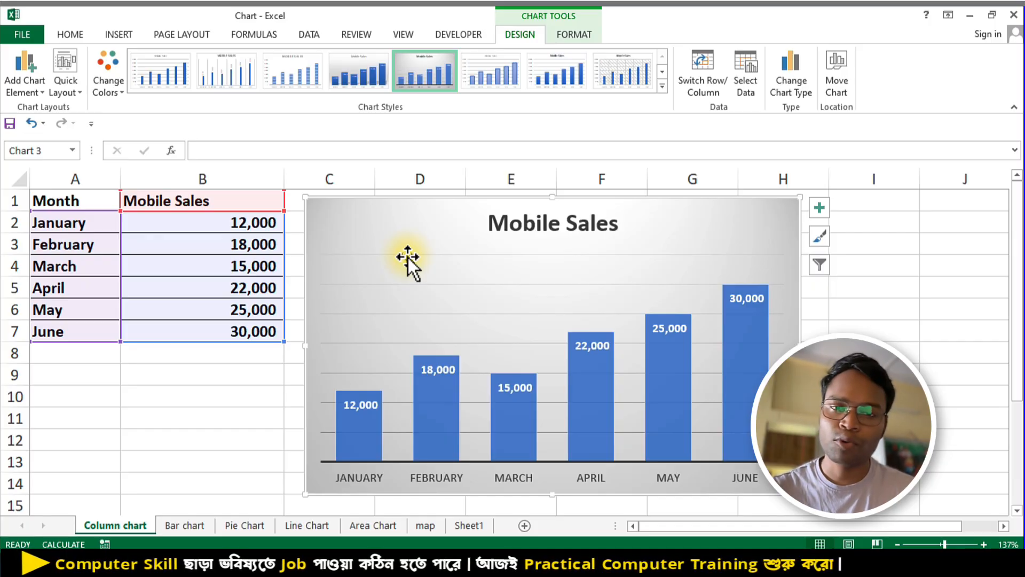
pyautogui.click(31, 74)
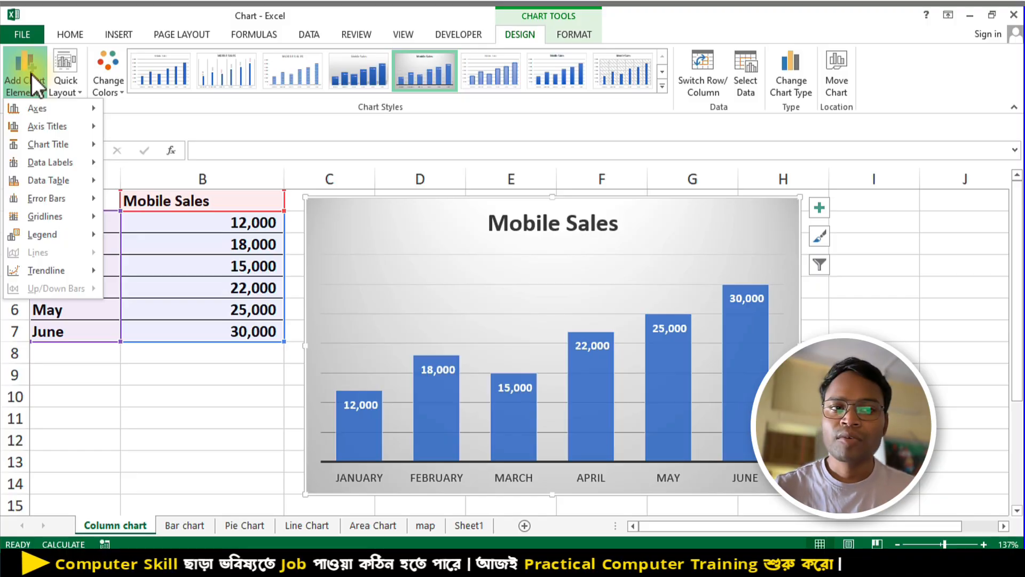
pyautogui.click(31, 74)
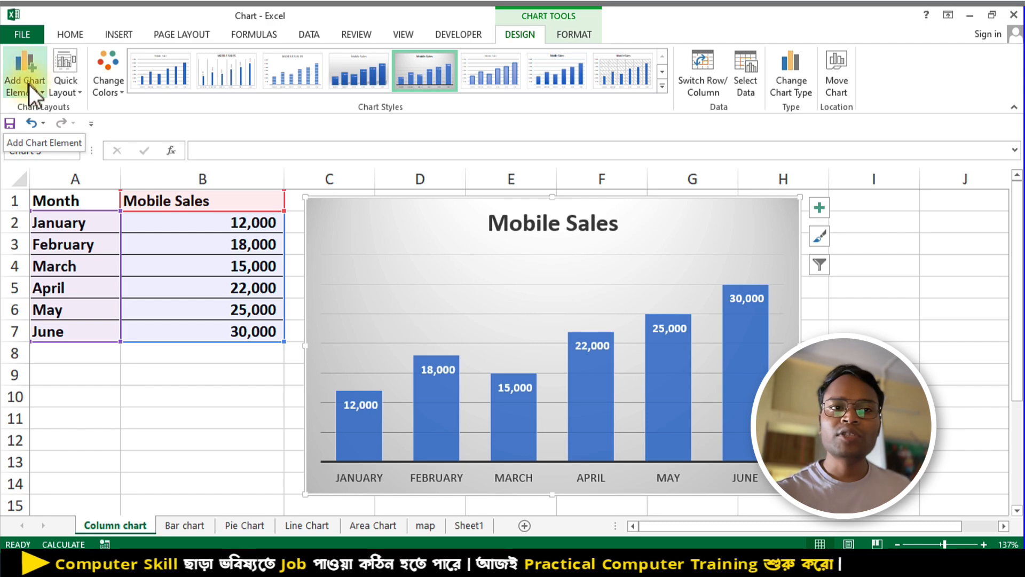
pyautogui.click(24, 80)
pyautogui.click(24, 80)
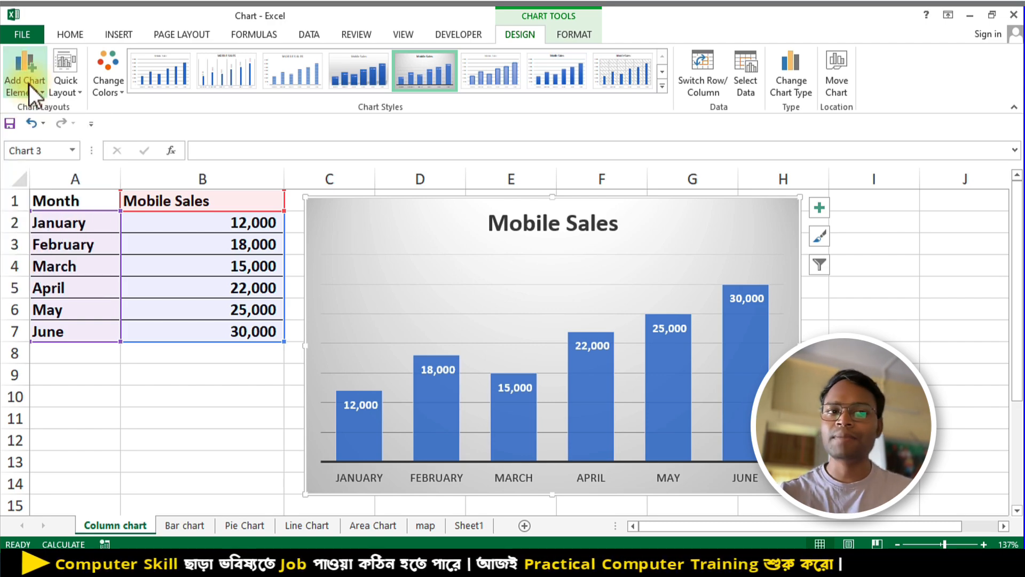
# - Compare the quick layouts for the Mobile Sales chart and apply the one with a data table below the columns and a vertical axis title
pyautogui.click(65, 91)
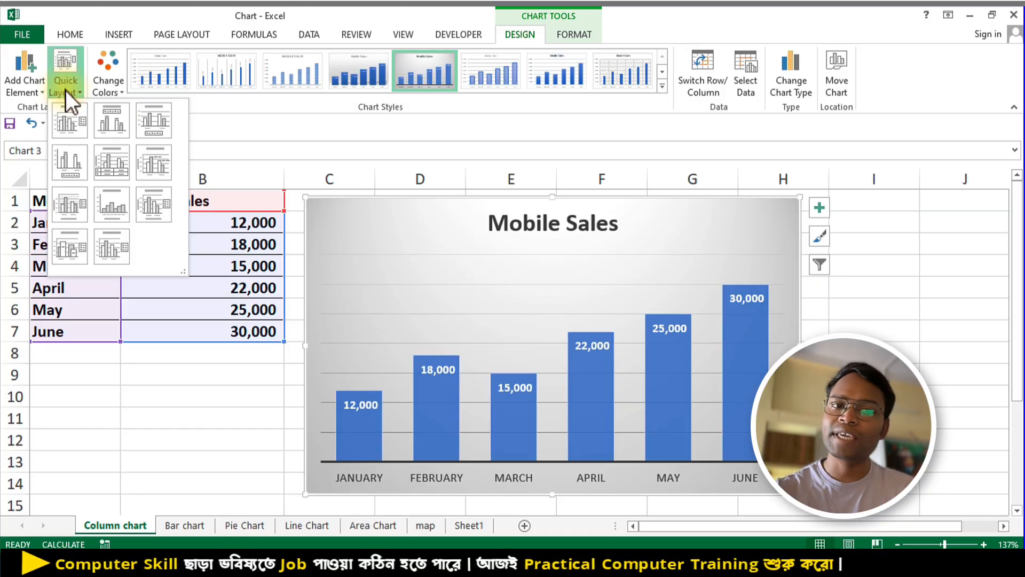
pyautogui.click(514, 114)
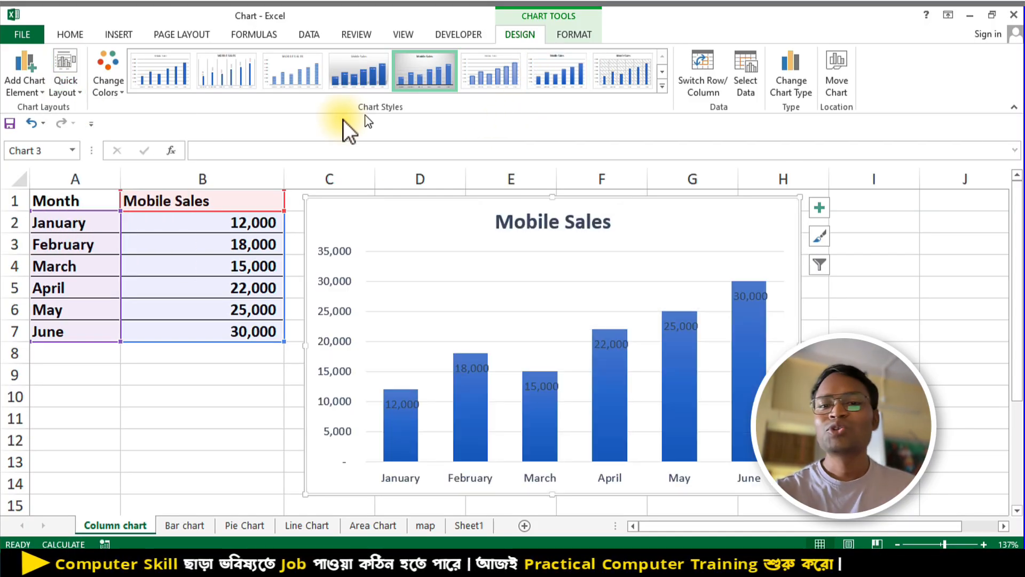
pyautogui.click(73, 91)
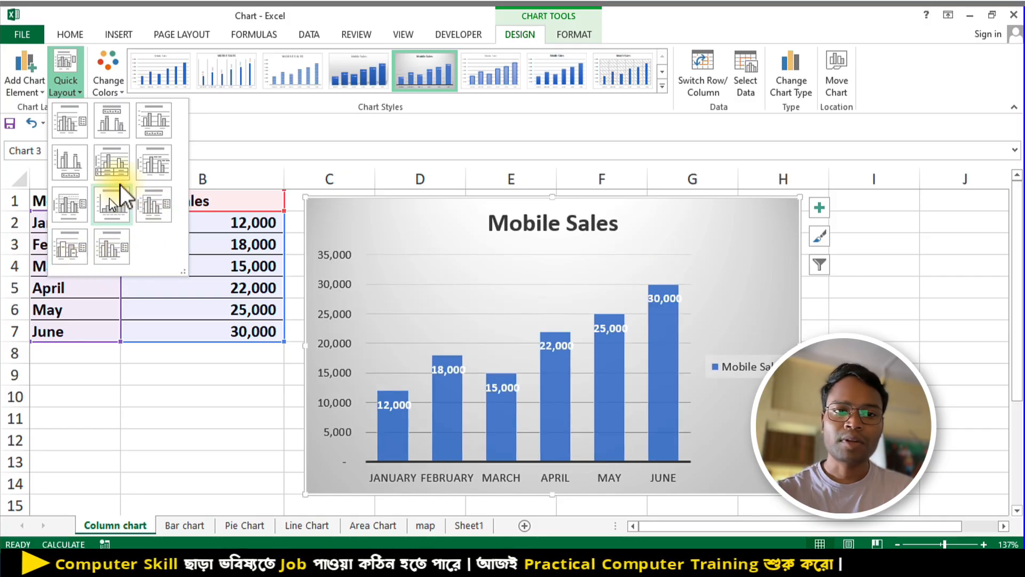
pyautogui.click(116, 169)
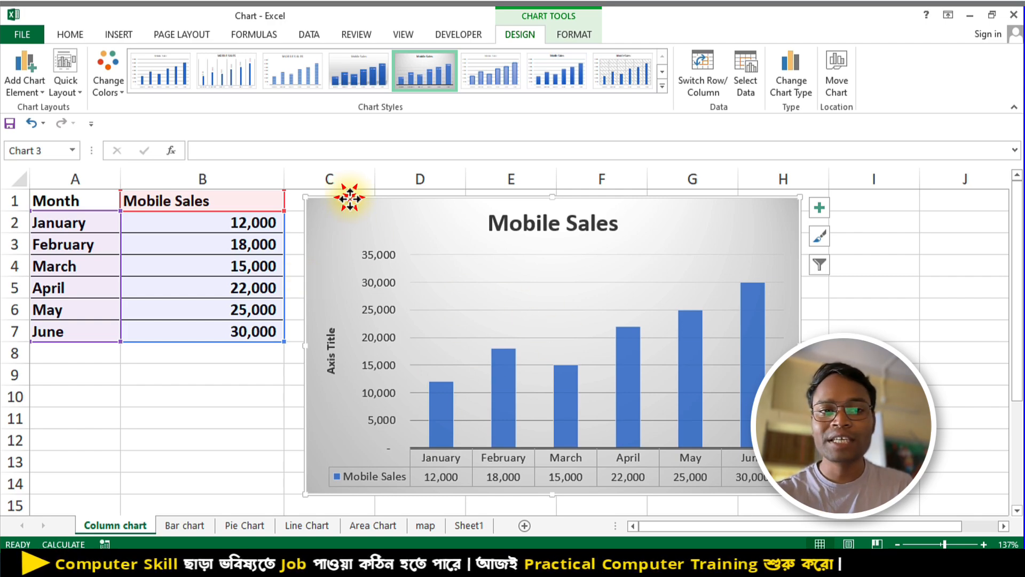
# - Try moving the chart over the data table so that it starts at column A, and undo the move
pyautogui.moveTo(350, 200); pyautogui.dragTo(72, 188)
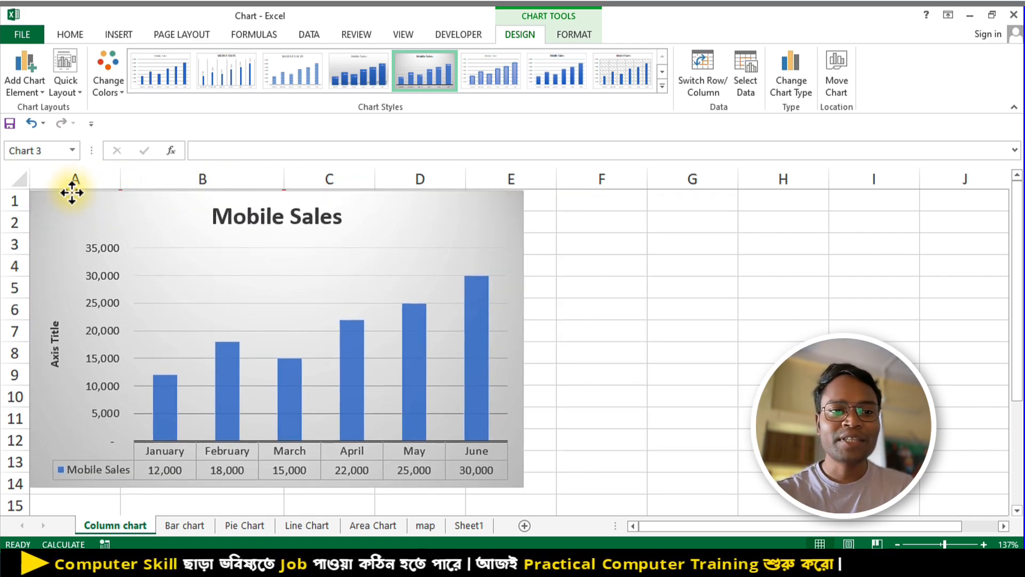
pyautogui.click(665, 332)
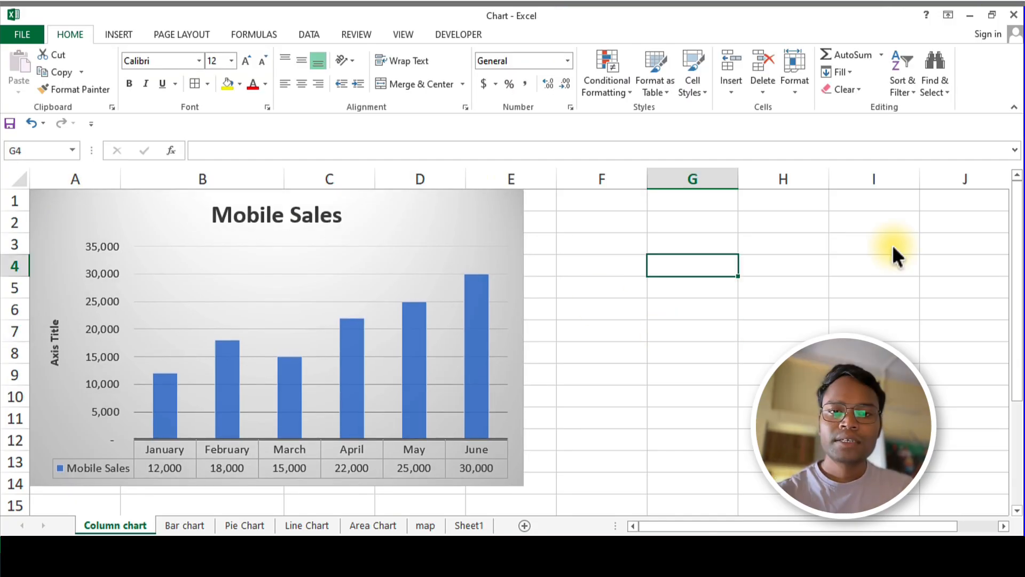
pyautogui.click(398, 215)
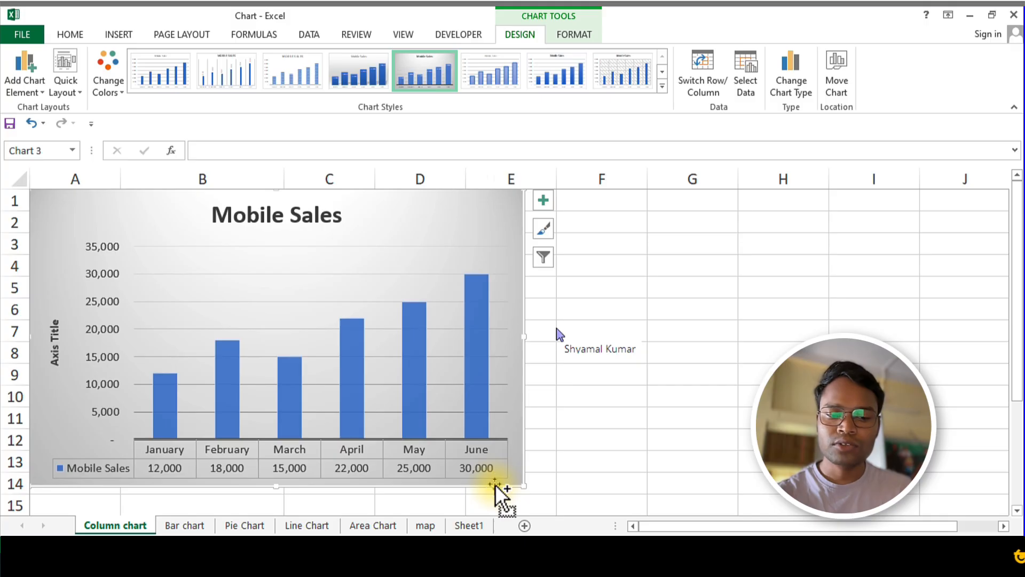
pyautogui.hotkey('ctrl', 'z')
pyautogui.hotkey('ctrl', 'z')
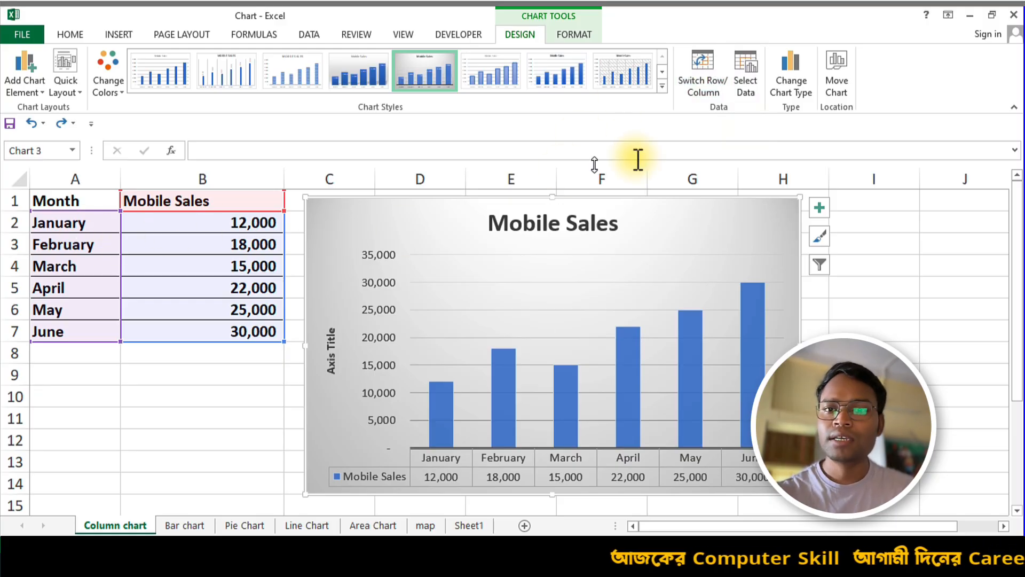
# - Try switching the chart's rows and columns so each month becomes its own series, and switch them back
pyautogui.click(695, 66)
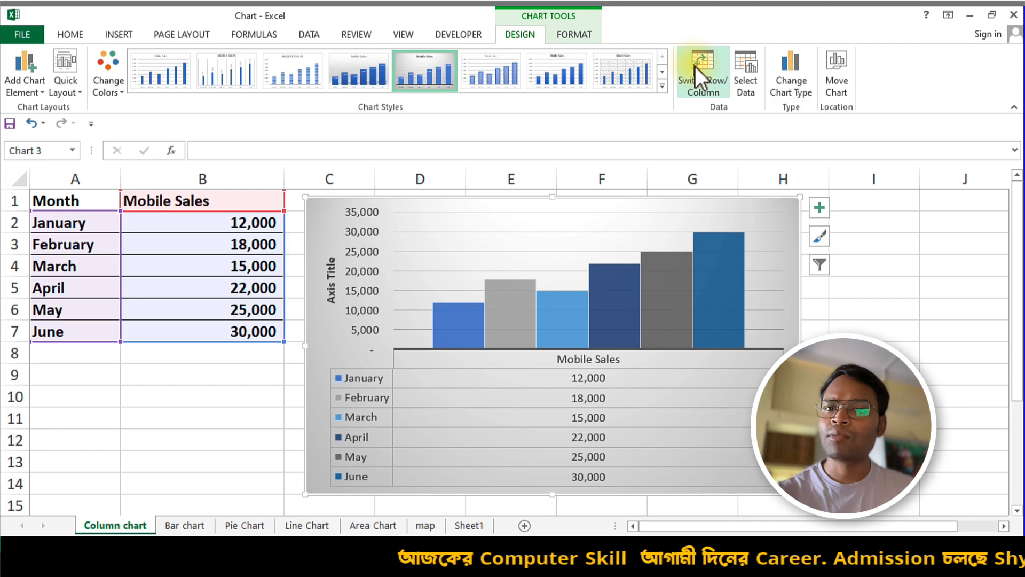
pyautogui.click(695, 66)
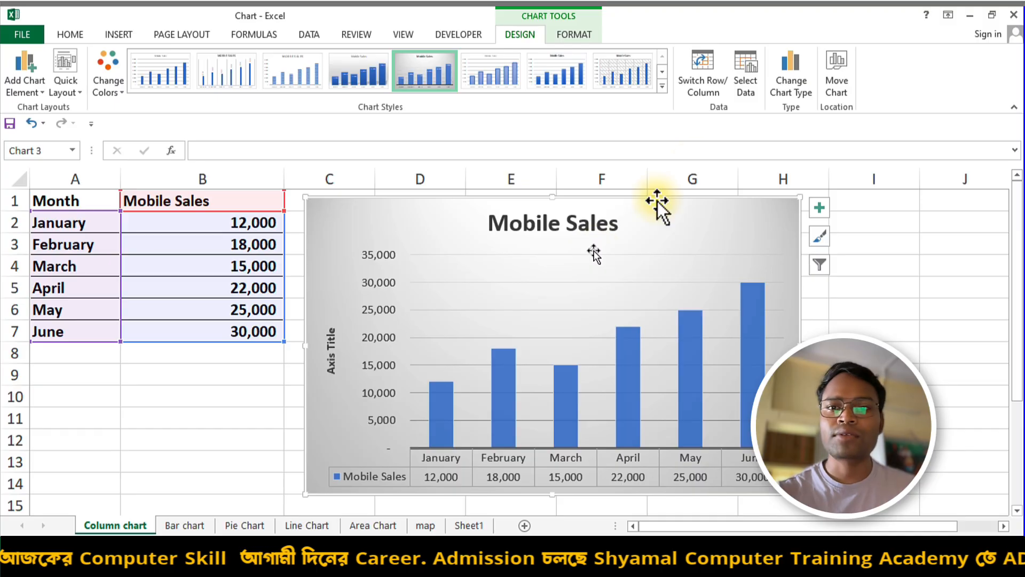
# - Set the chart's data range to the single empty cell B11 in the Column chart sheet
pyautogui.click(751, 85)
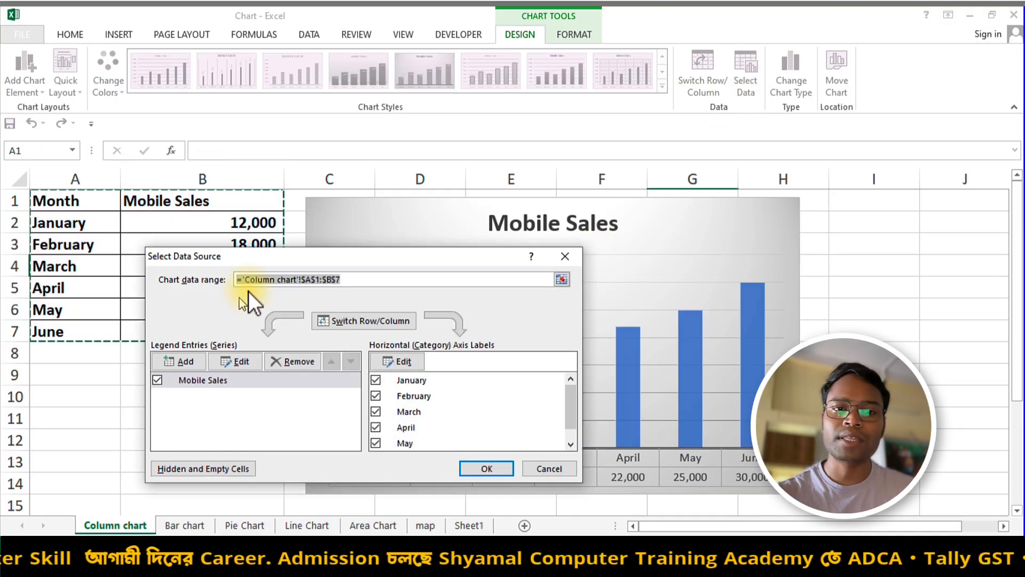
pyautogui.moveTo(299, 262); pyautogui.dragTo(539, 220)
pyautogui.click(213, 417)
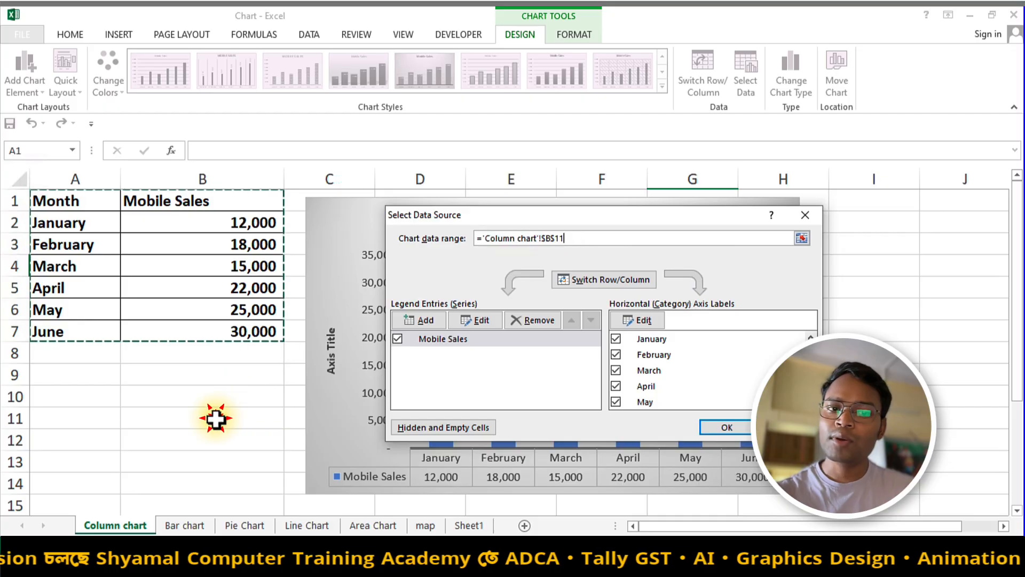
pyautogui.click(726, 427)
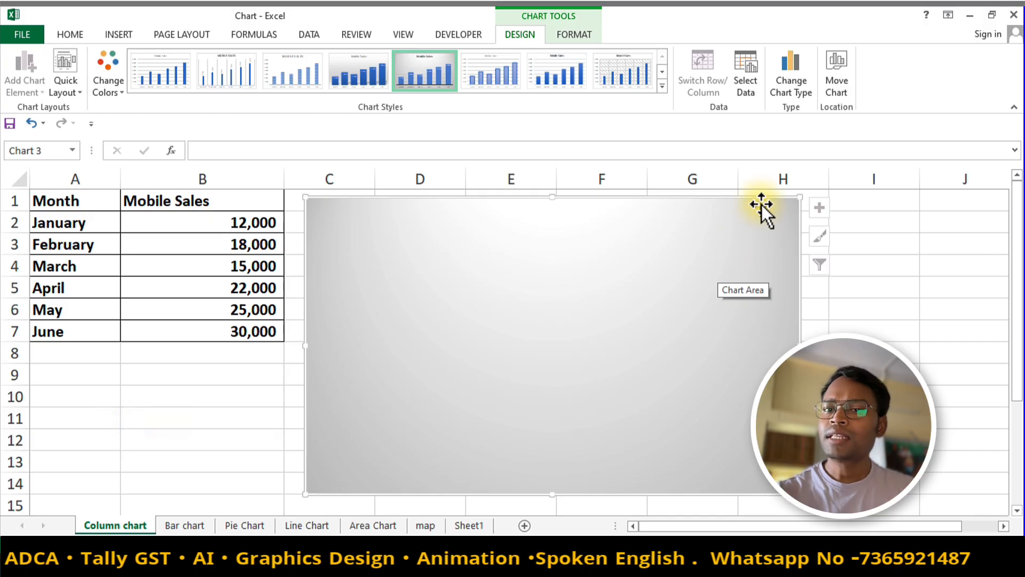
# - Set the chart's data range to the Month and Mobile Sales table, A1:B7
pyautogui.click(745, 63)
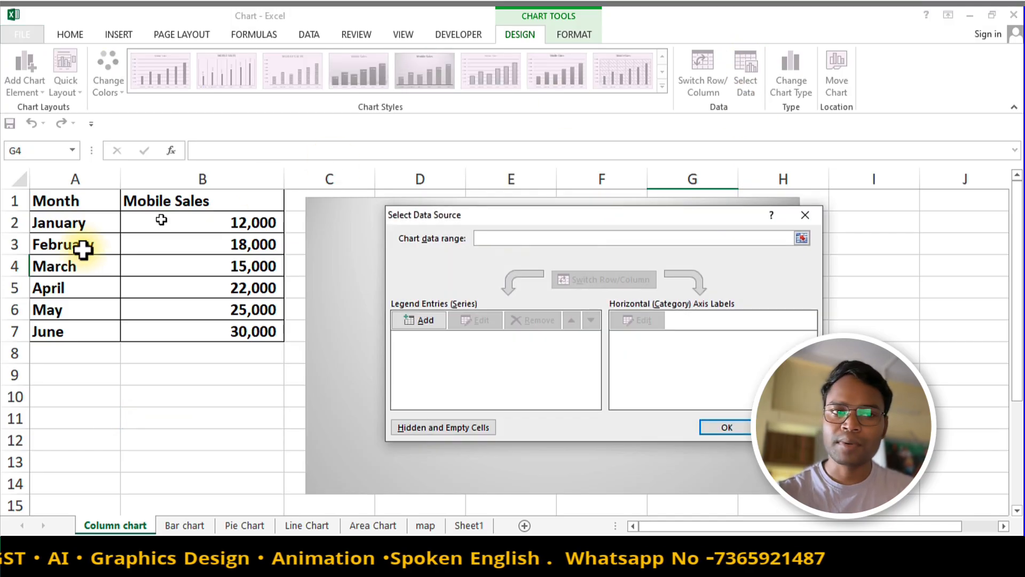
pyautogui.moveTo(66, 202); pyautogui.dragTo(216, 327)
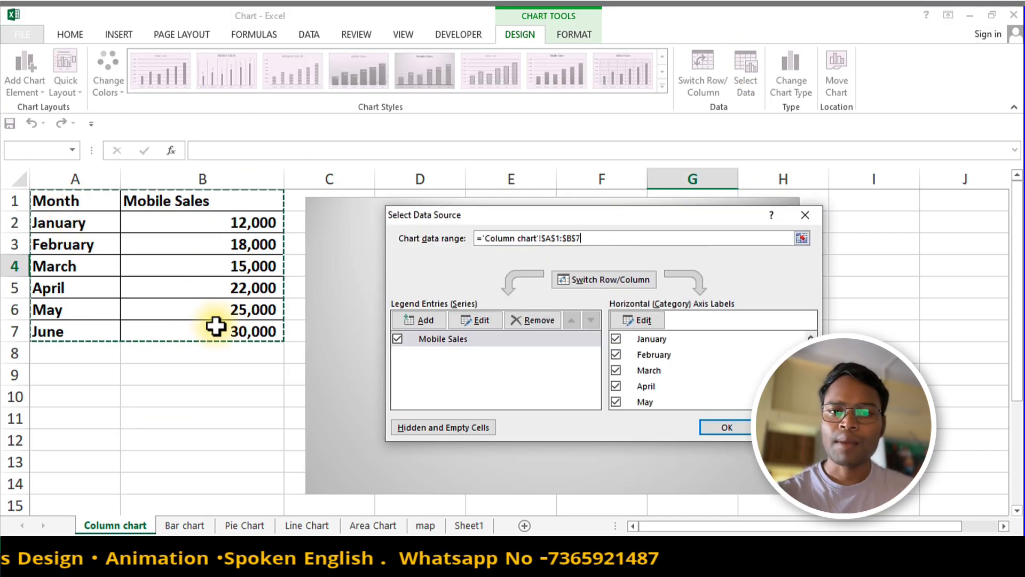
pyautogui.click(739, 431)
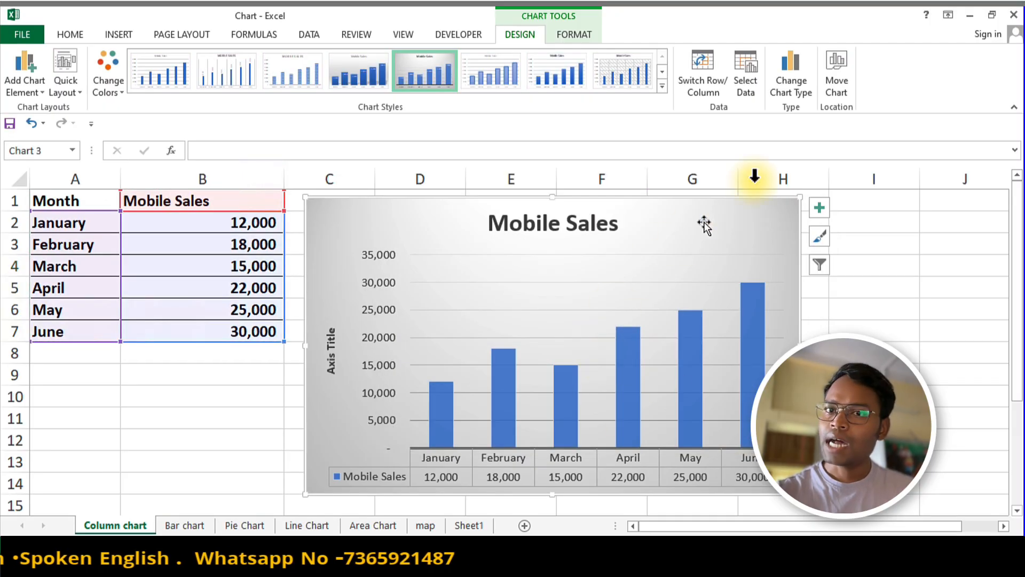
# - Review the available chart types, color palettes and quick layouts for the Mobile Sales chart, leaving each without choosing anything
pyautogui.click(800, 68)
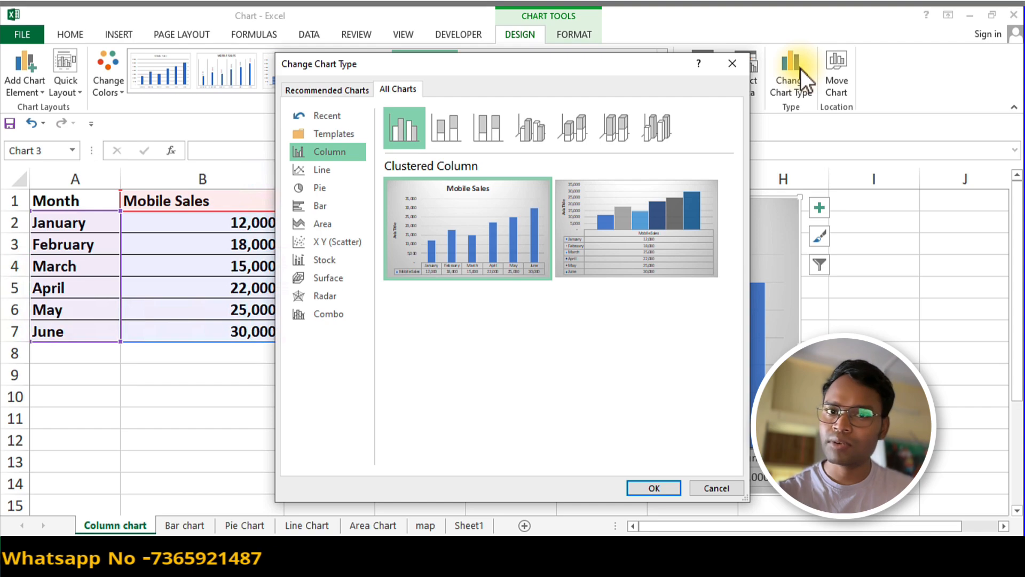
pyautogui.press('Escape')
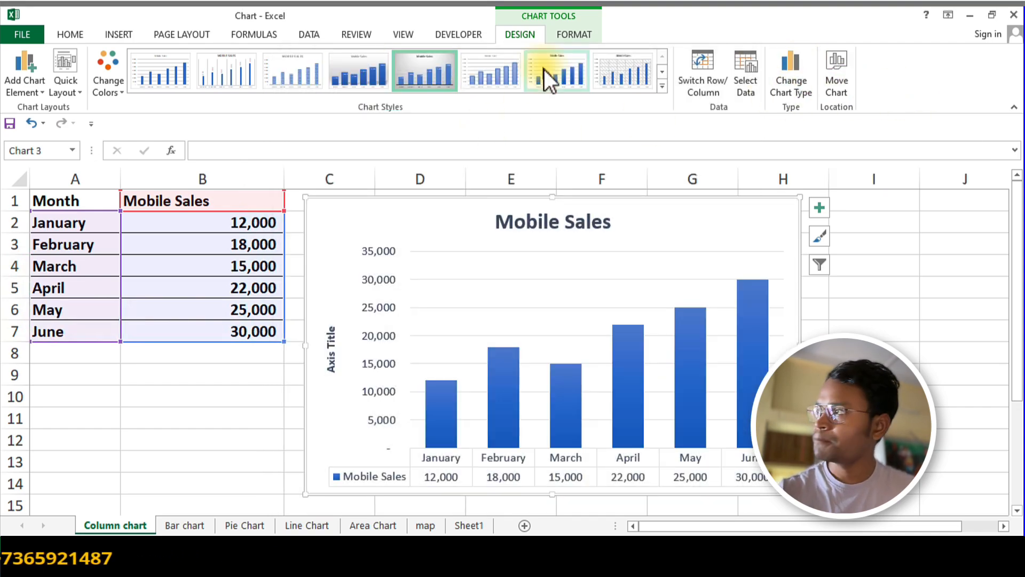
pyautogui.click(110, 98)
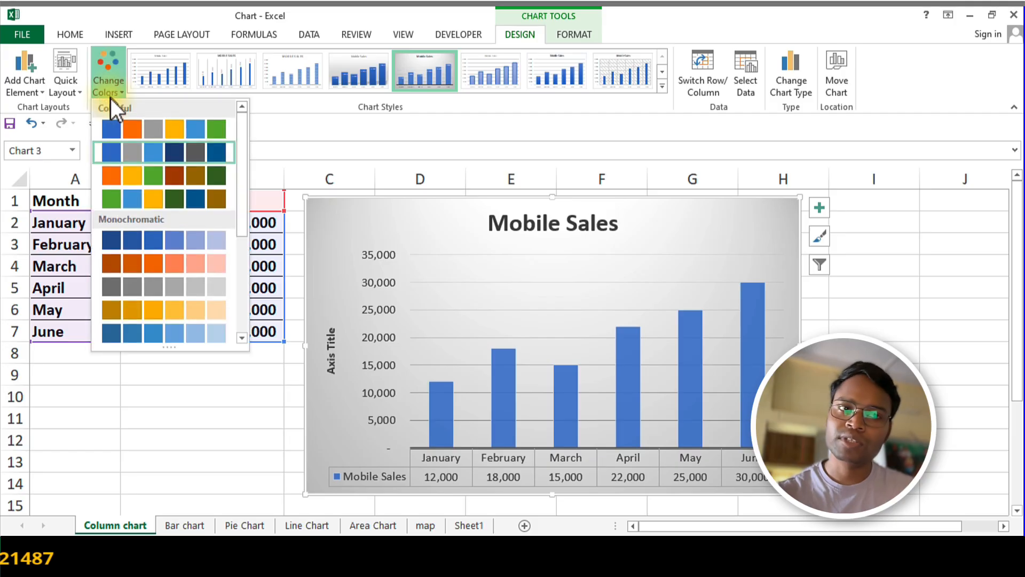
pyautogui.click(110, 98)
pyautogui.click(72, 95)
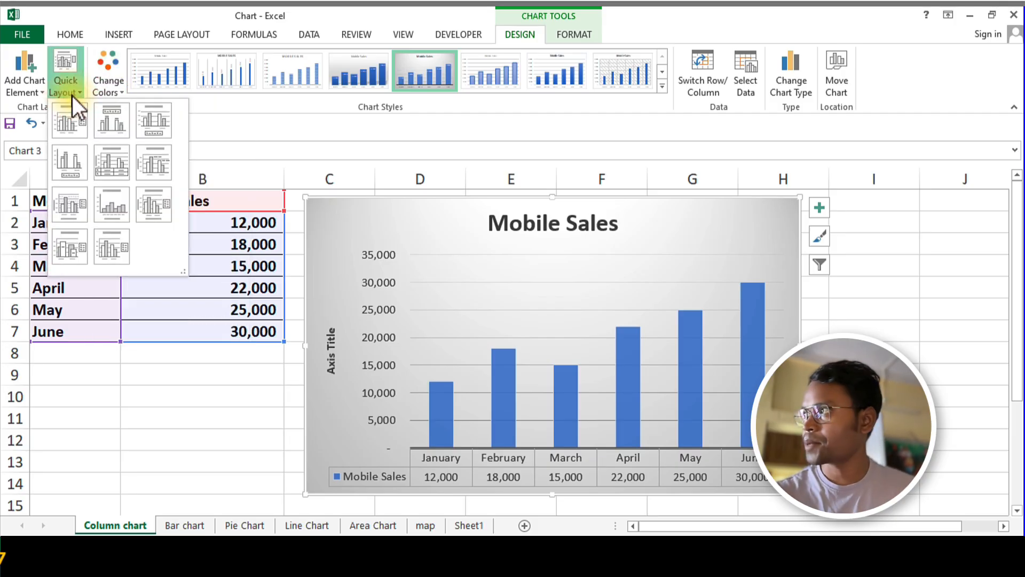
pyautogui.click(72, 95)
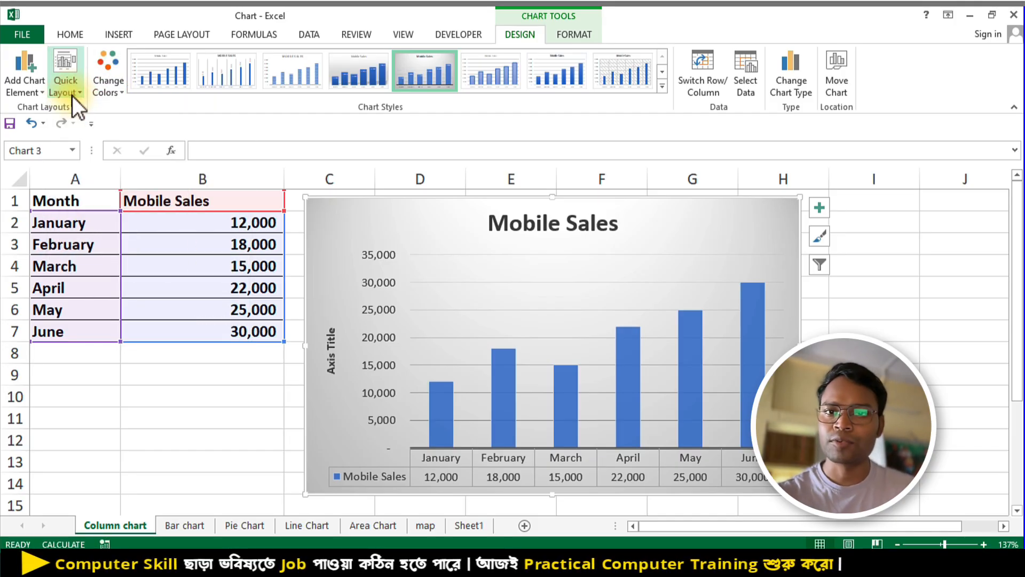
# - Show the chart's Format commands and select the chart title, the gridlines and the whole chart area in turn
pyautogui.click(570, 37)
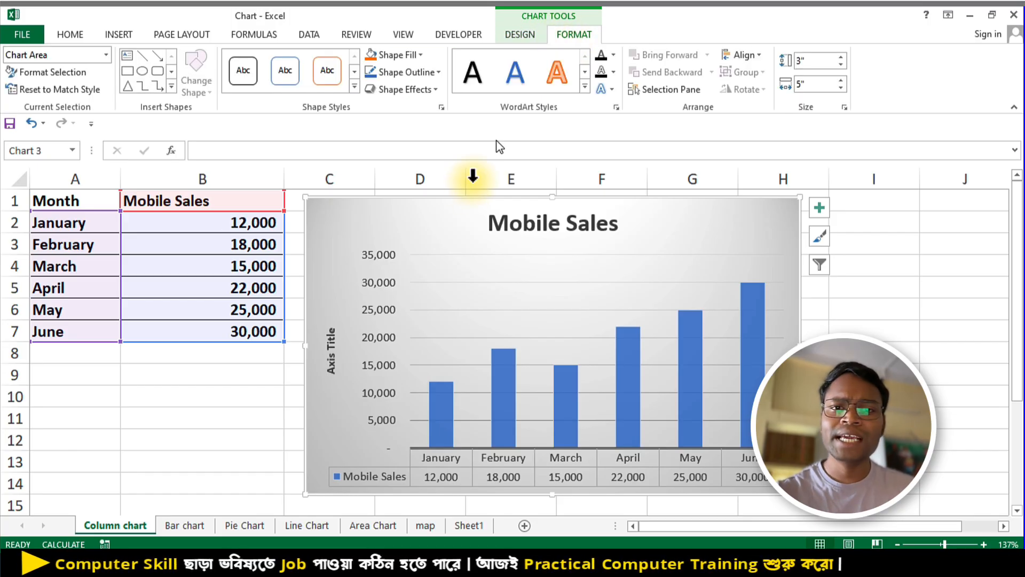
pyautogui.click(393, 197)
pyautogui.click(393, 197)
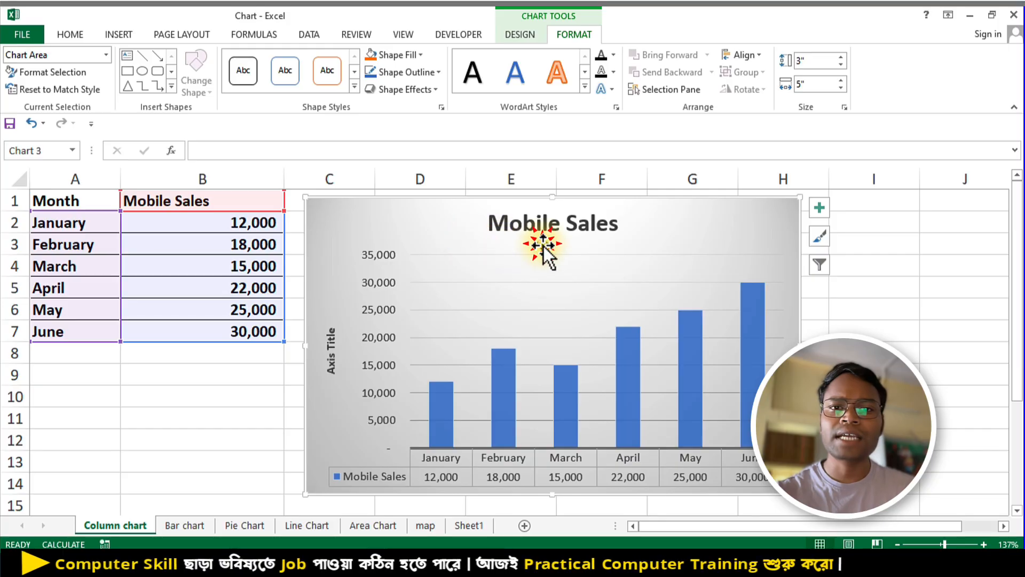
pyautogui.click(564, 228)
pyautogui.click(603, 337)
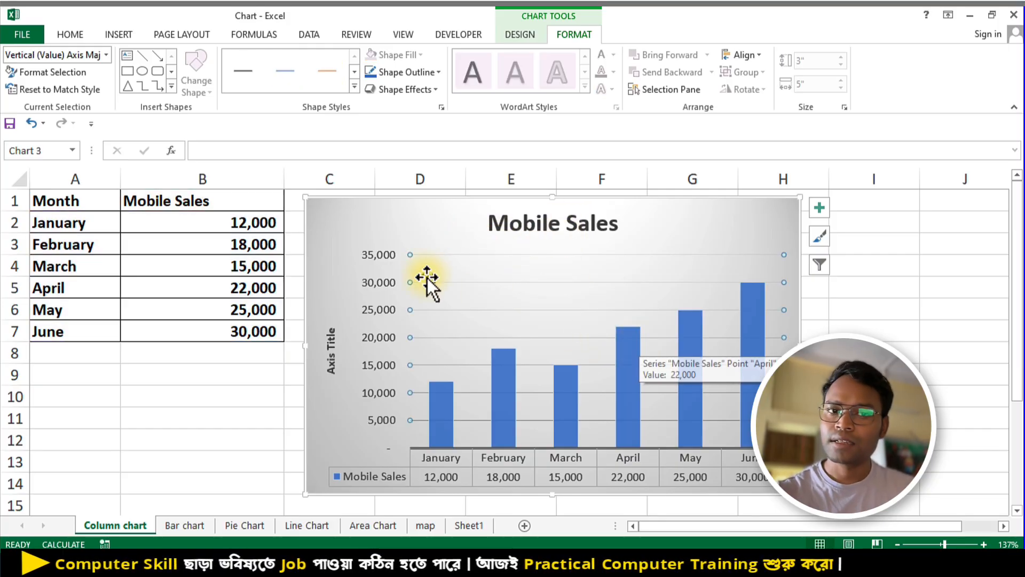
pyautogui.click(357, 201)
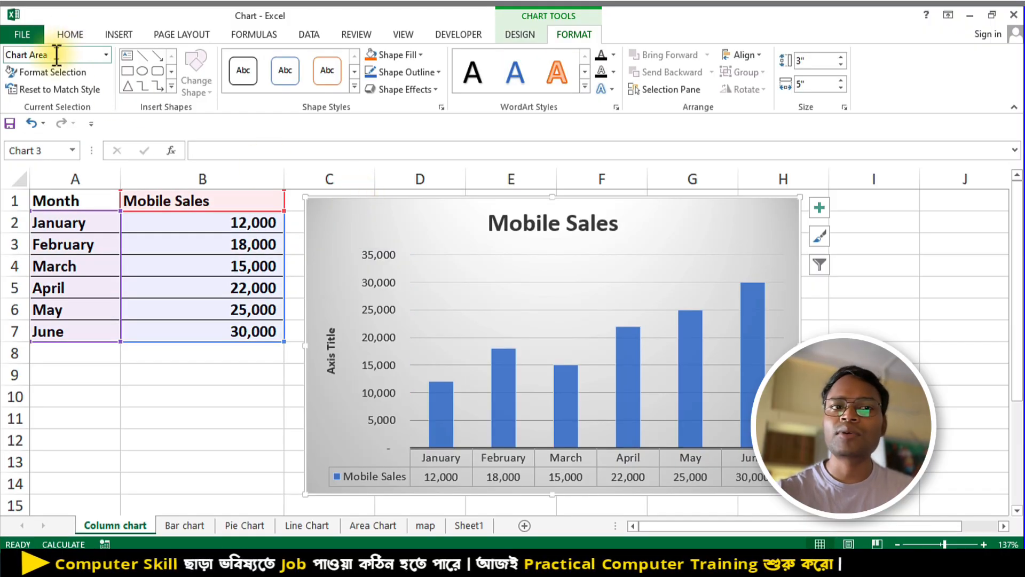
# - Check the current selection name for the chart area, then for the vertical value axis and the plot area by selecting each
pyautogui.click(75, 55)
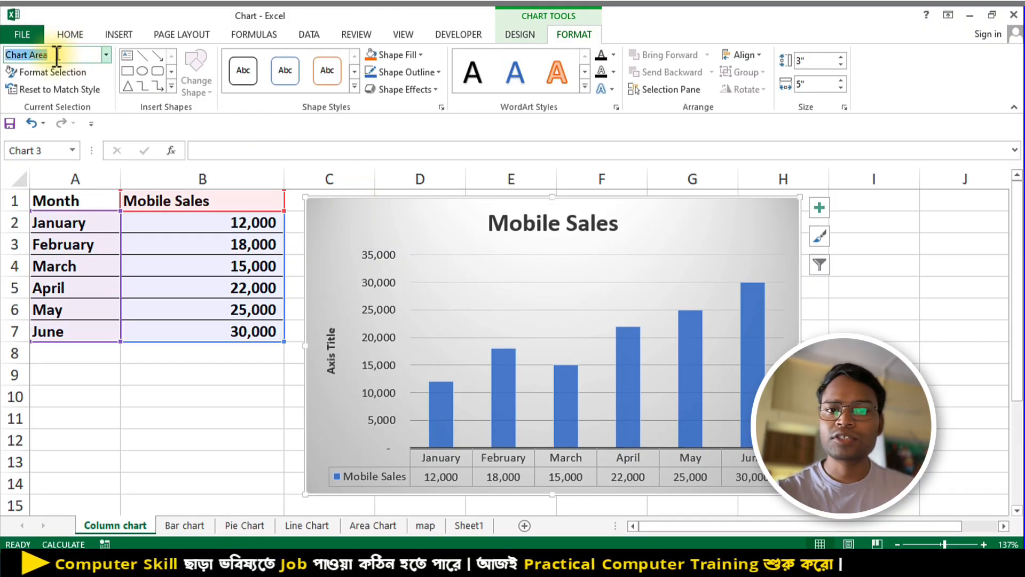
pyautogui.press('Escape')
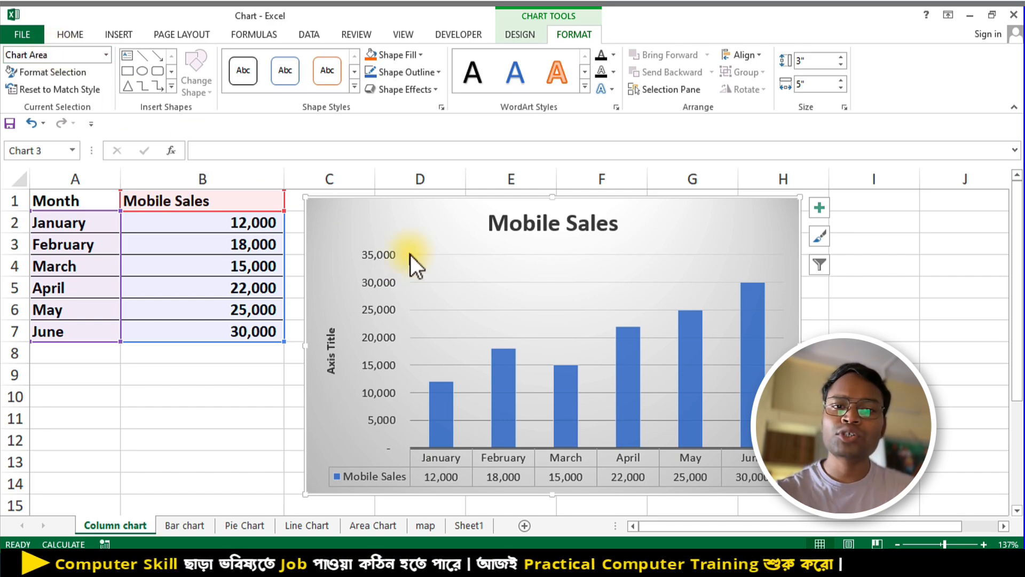
pyautogui.click(410, 254)
pyautogui.click(80, 56)
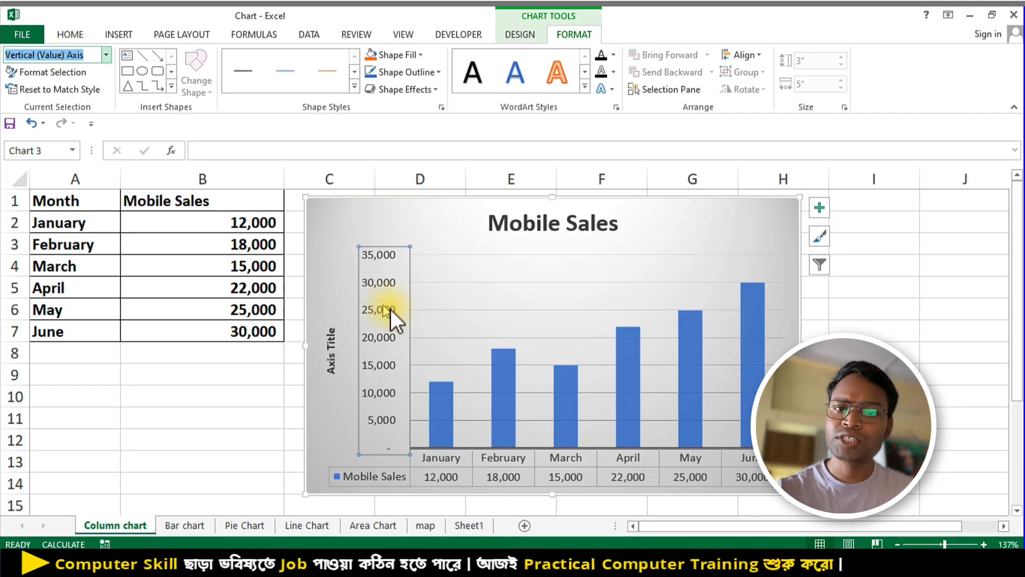
pyautogui.click(578, 348)
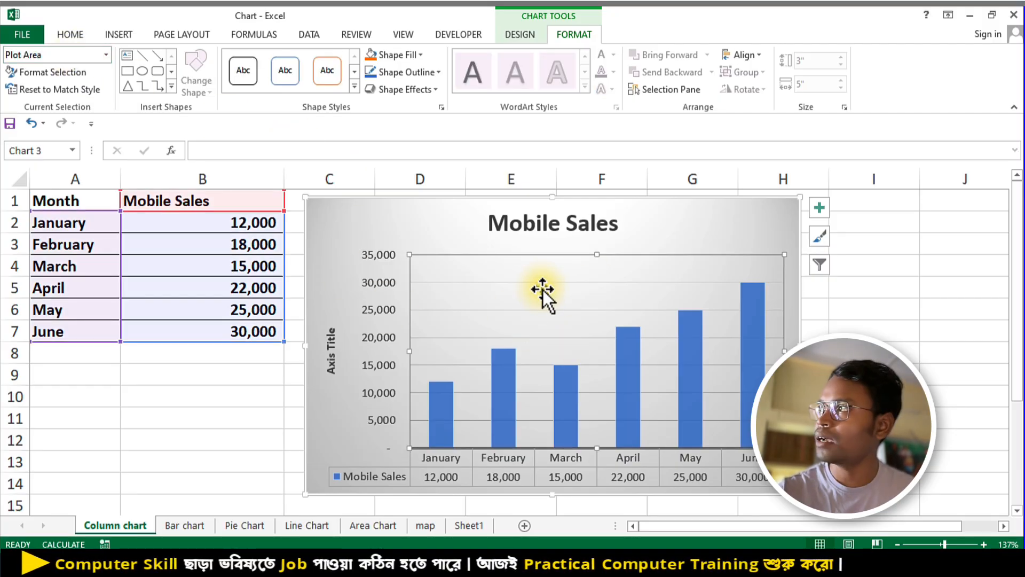
# - Try a solid fill on the chart's plot area and undo it
pyautogui.click(80, 71)
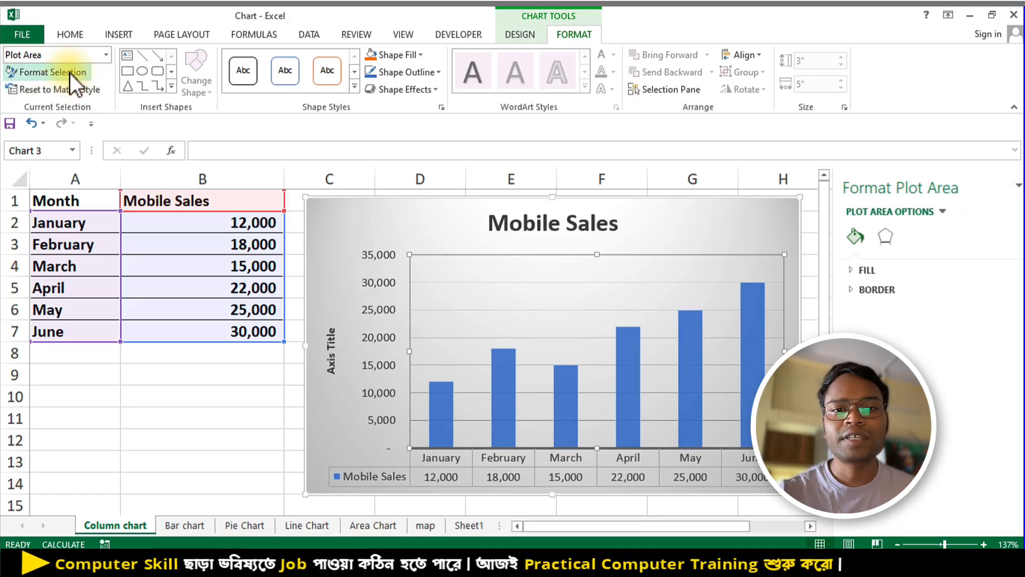
pyautogui.click(849, 269)
pyautogui.click(870, 308)
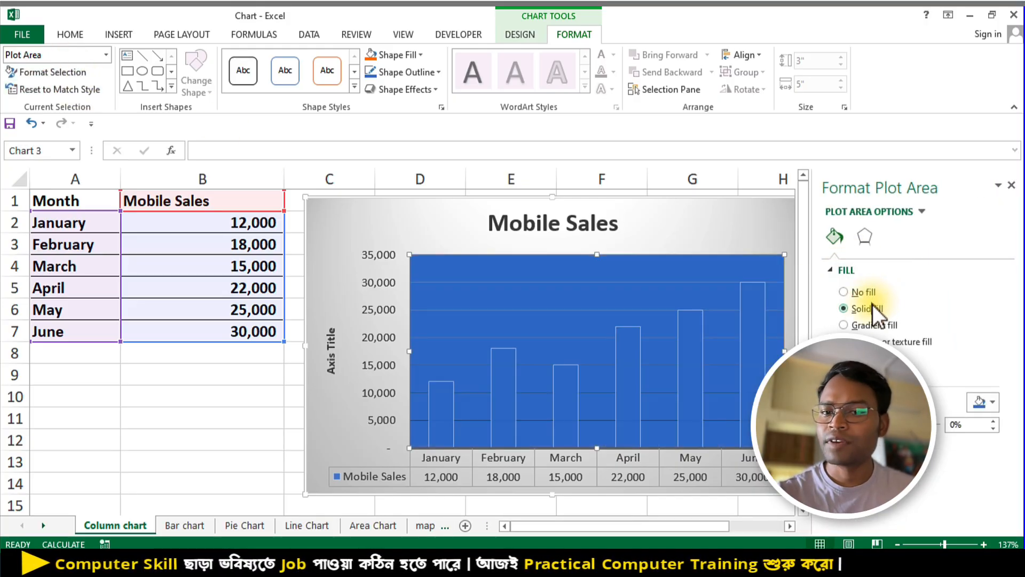
pyautogui.click(1010, 187)
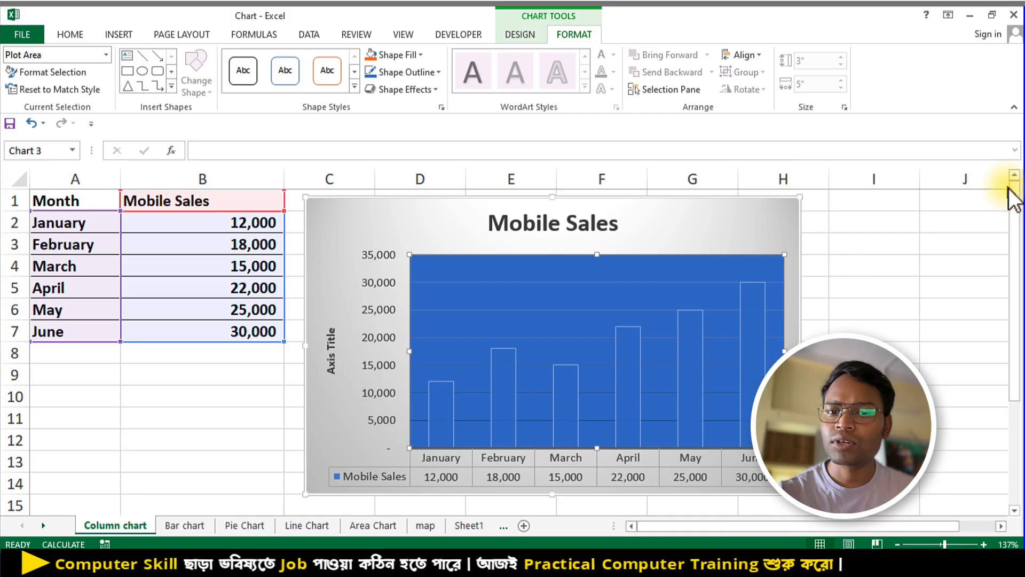
pyautogui.hotkey('ctrl', 'z')
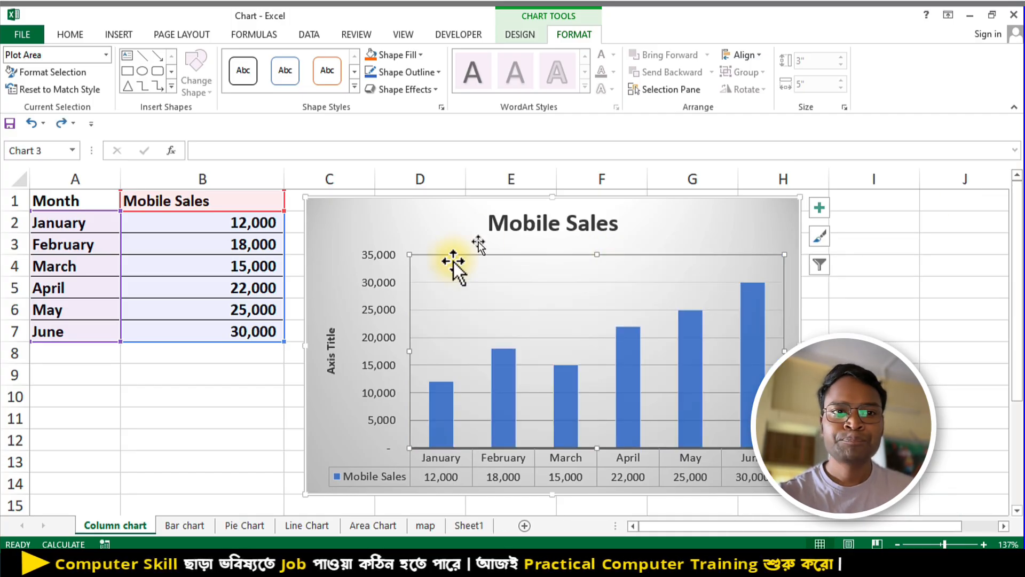
# - Try a standard green shape fill on the plot area and undo it
pyautogui.click(405, 54)
pyautogui.click(434, 188)
pyautogui.hotkey('ctrl', 'z')
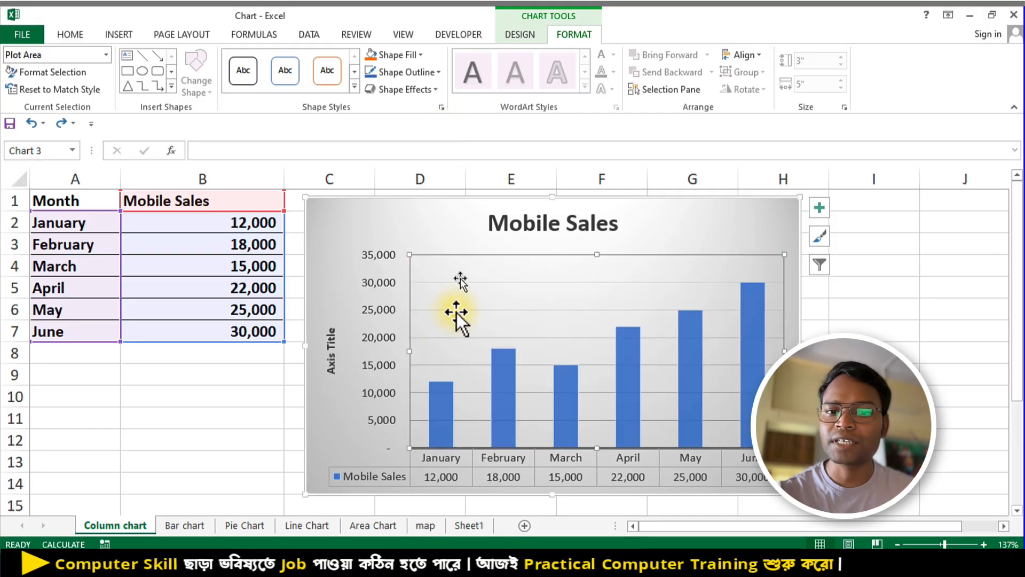
# - Preview red as the shape fill for the whole Mobile Sales series without applying it
pyautogui.click(434, 390)
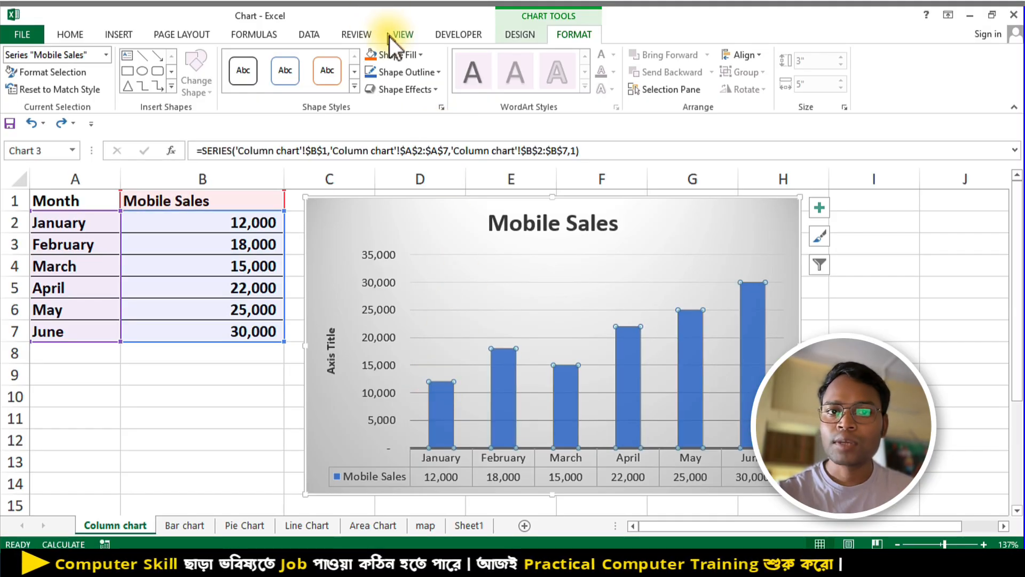
pyautogui.click(400, 53)
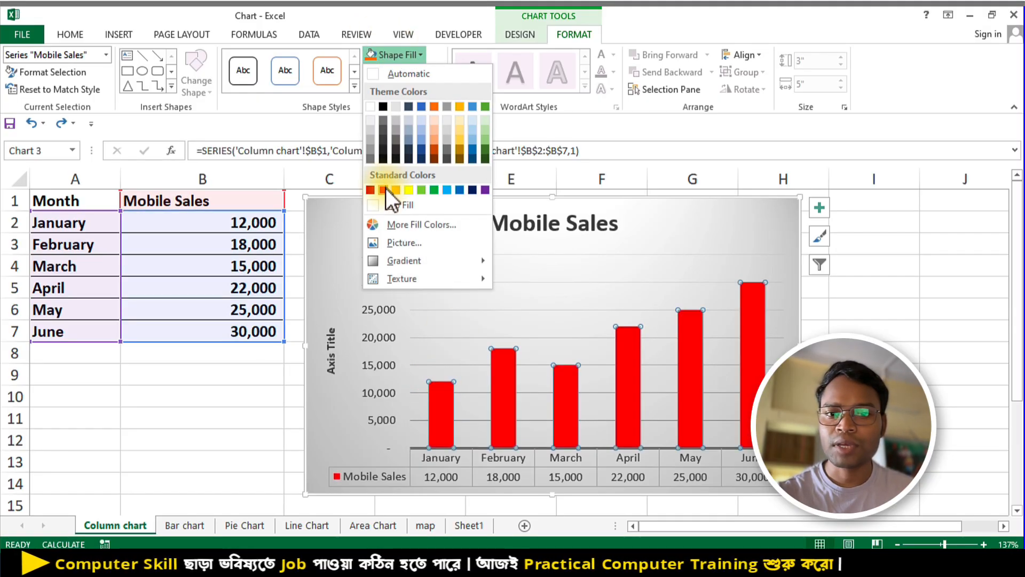
pyautogui.click(773, 299)
pyautogui.click(867, 310)
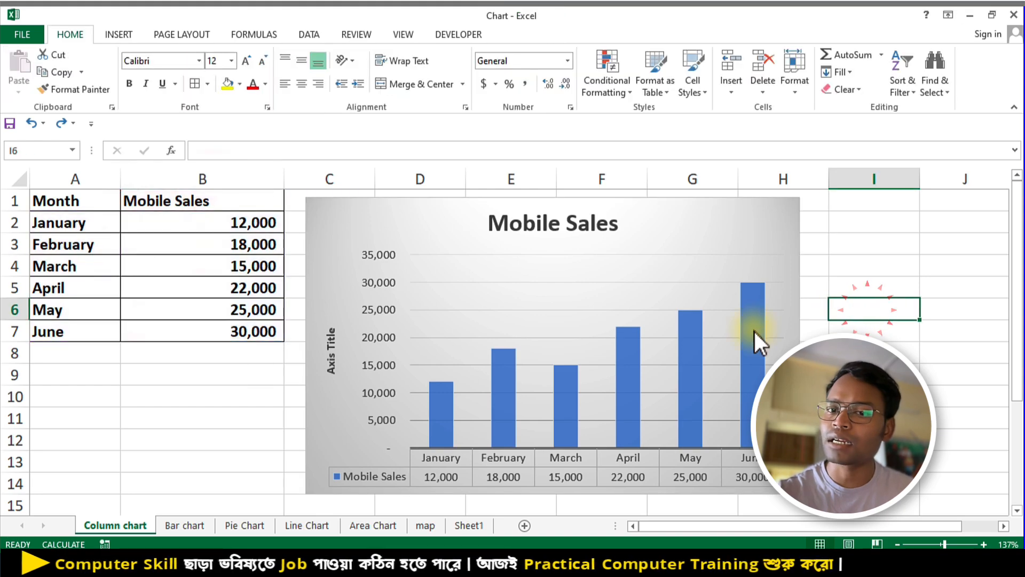
# - Fill only the June column of the Mobile Sales chart with the standard orange color and deselect the chart
pyautogui.click(754, 332)
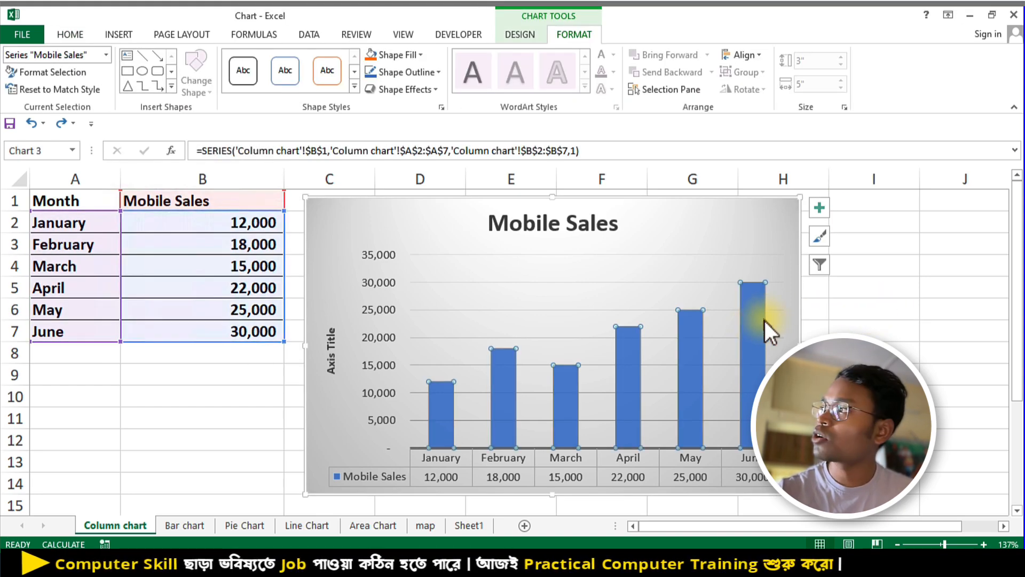
pyautogui.doubleClick(755, 325)
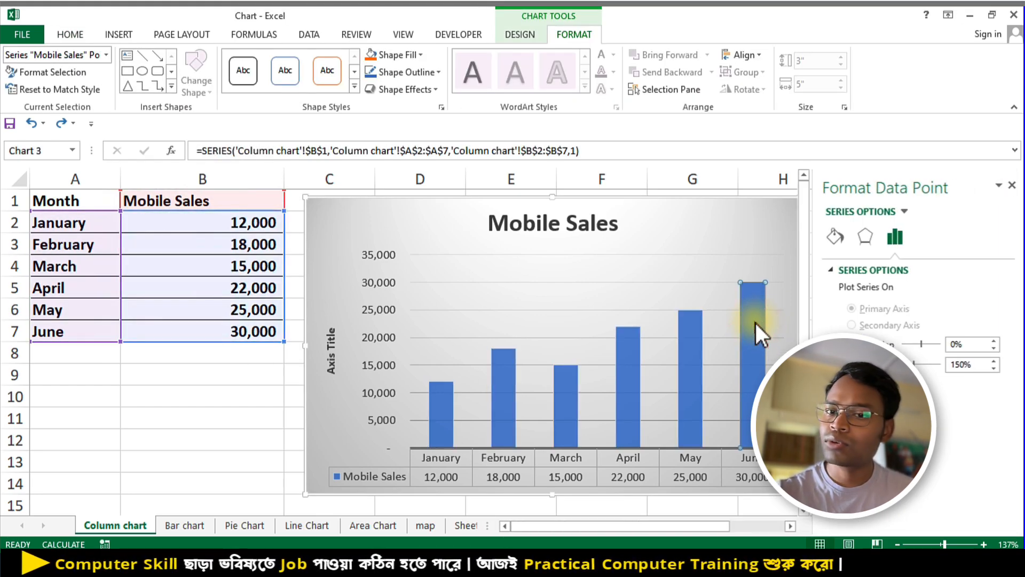
pyautogui.click(398, 54)
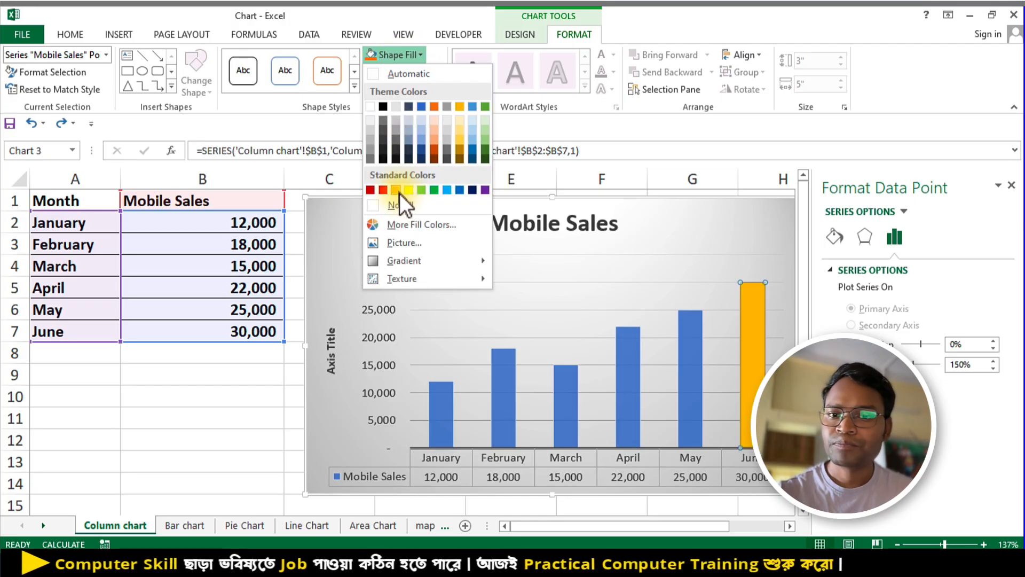
pyautogui.click(395, 190)
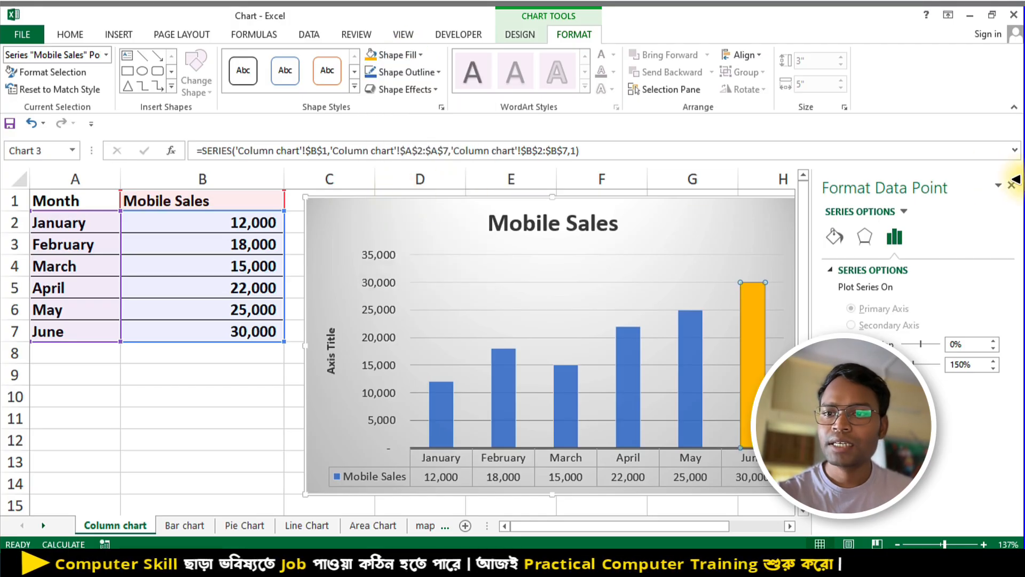
pyautogui.click(1013, 186)
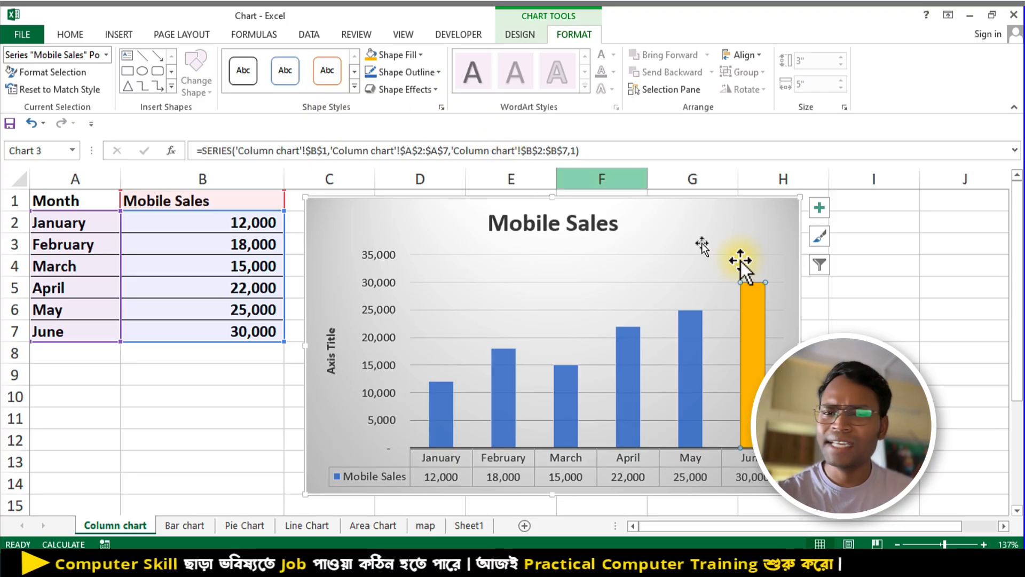
pyautogui.click(832, 308)
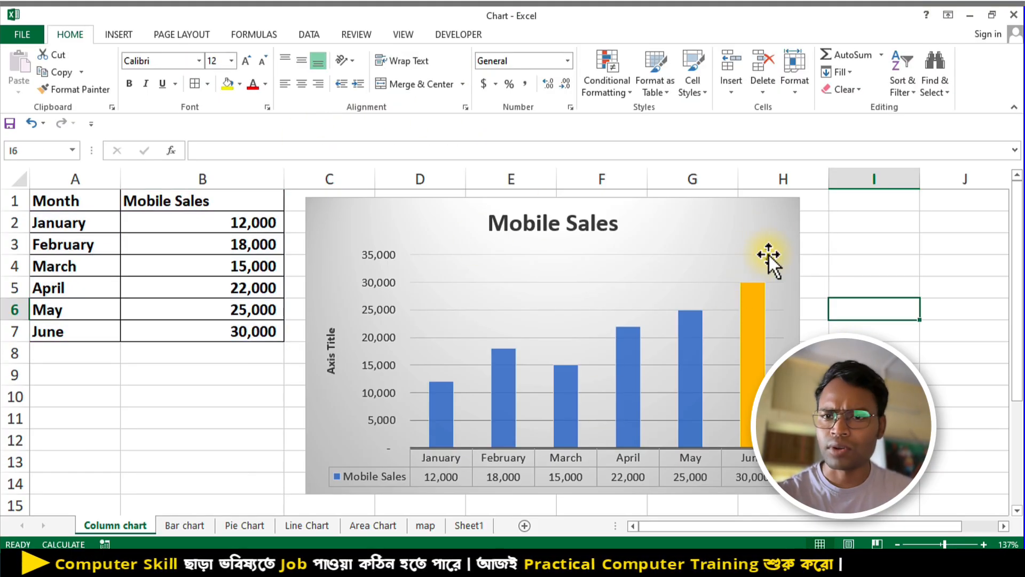
# - Select the chart area and the Mobile Sales series in turn, and bring up the chart's Design commands
pyautogui.click(769, 206)
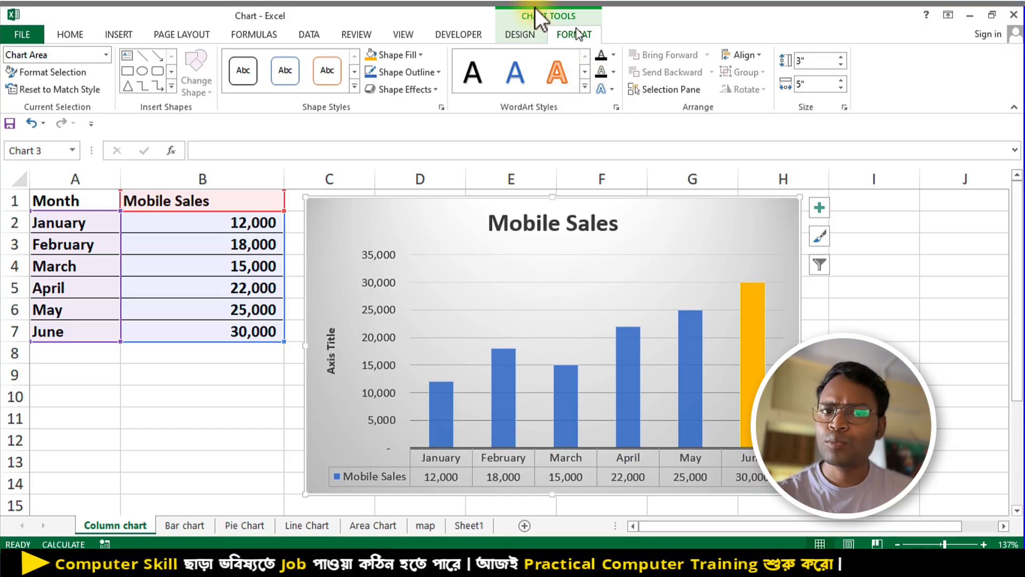
pyautogui.click(498, 358)
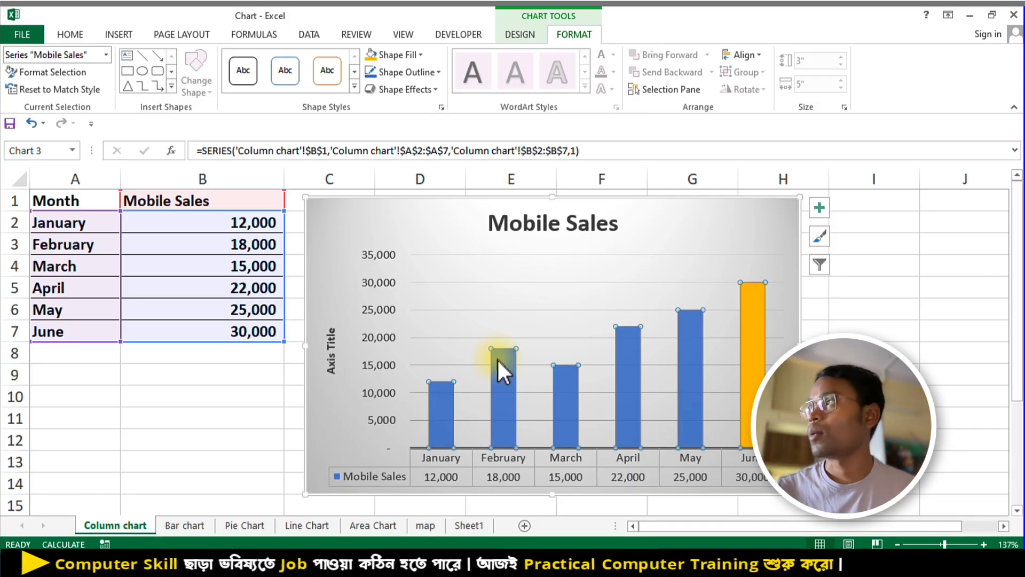
pyautogui.press('Escape')
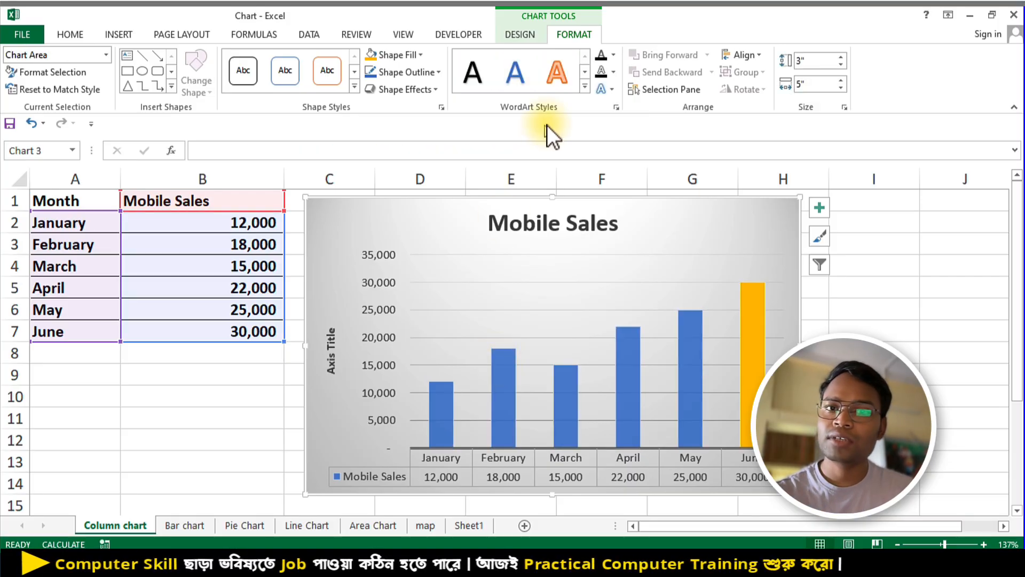
pyautogui.click(523, 38)
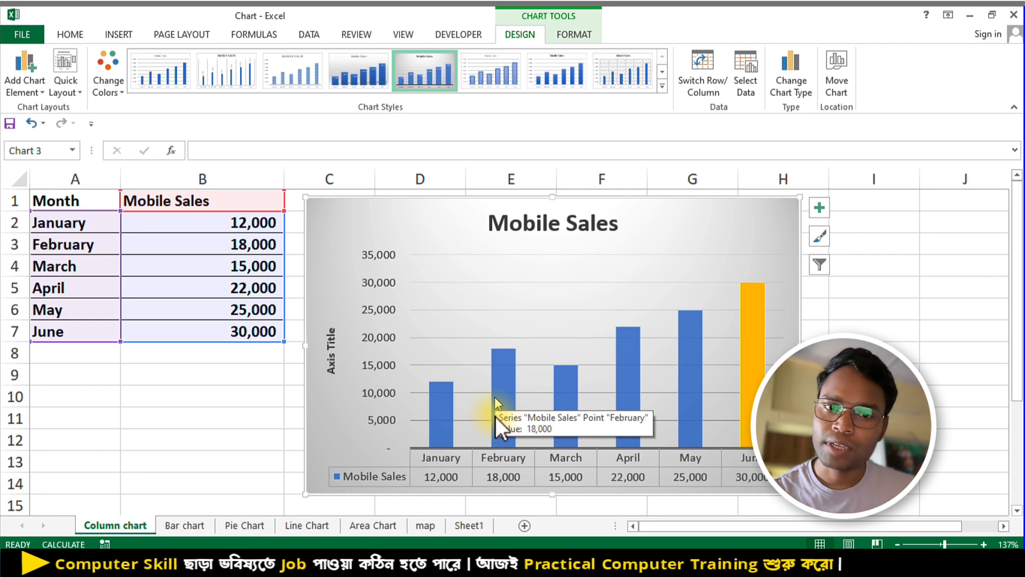
# - Review the recommended charts for the Product and Quantity Sold table, A17:B22, without inserting one
pyautogui.scroll(-3, 496, 411)
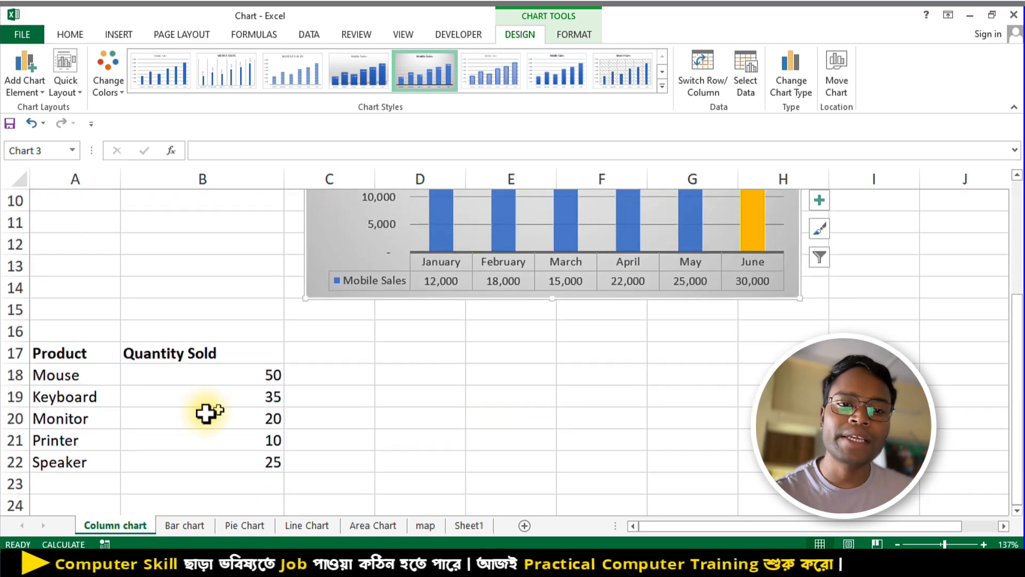
pyautogui.scroll(-2, 208, 412)
pyautogui.click(268, 286)
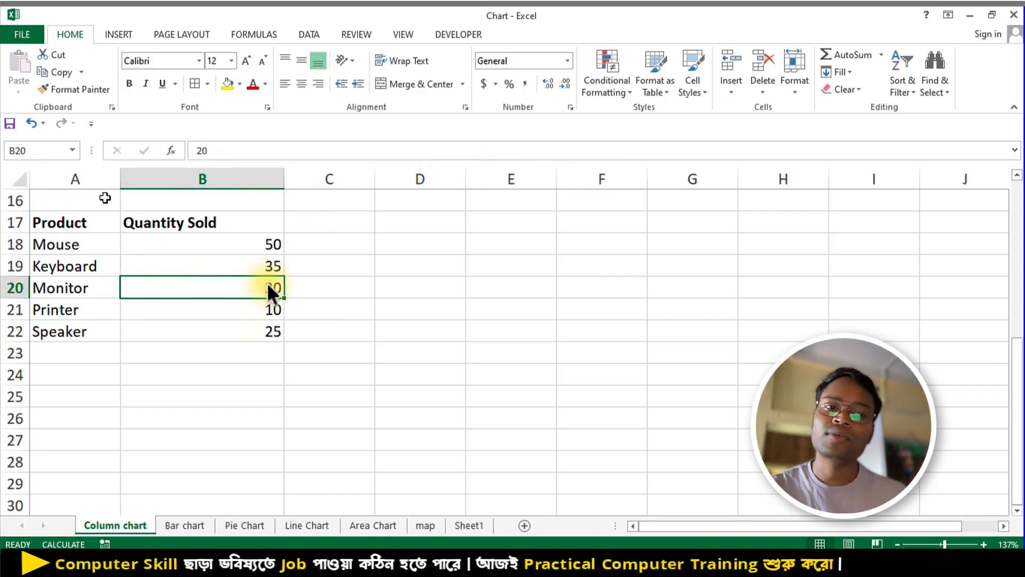
pyautogui.moveTo(73, 230); pyautogui.dragTo(202, 325)
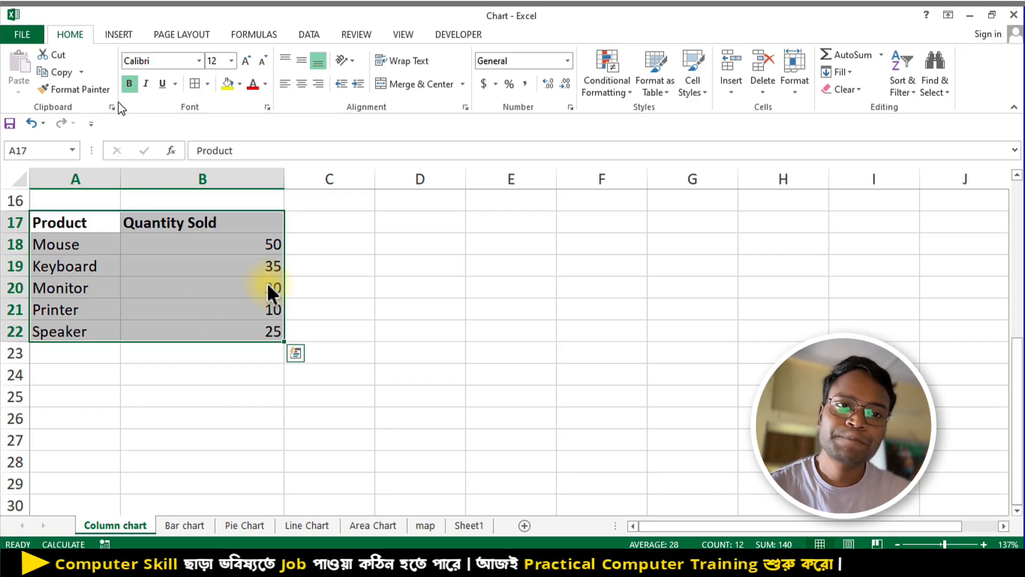
pyautogui.click(118, 36)
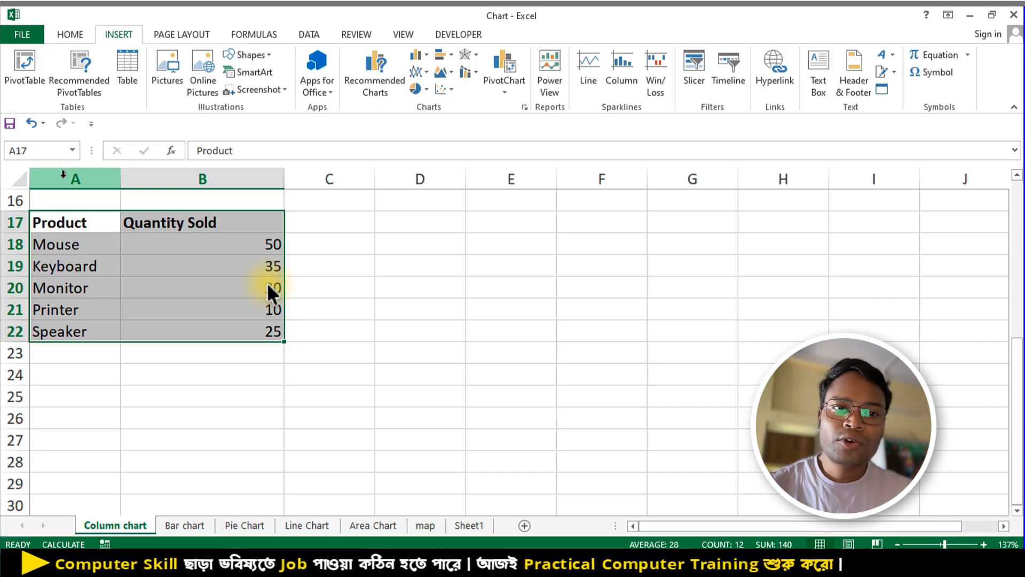
pyautogui.click(375, 91)
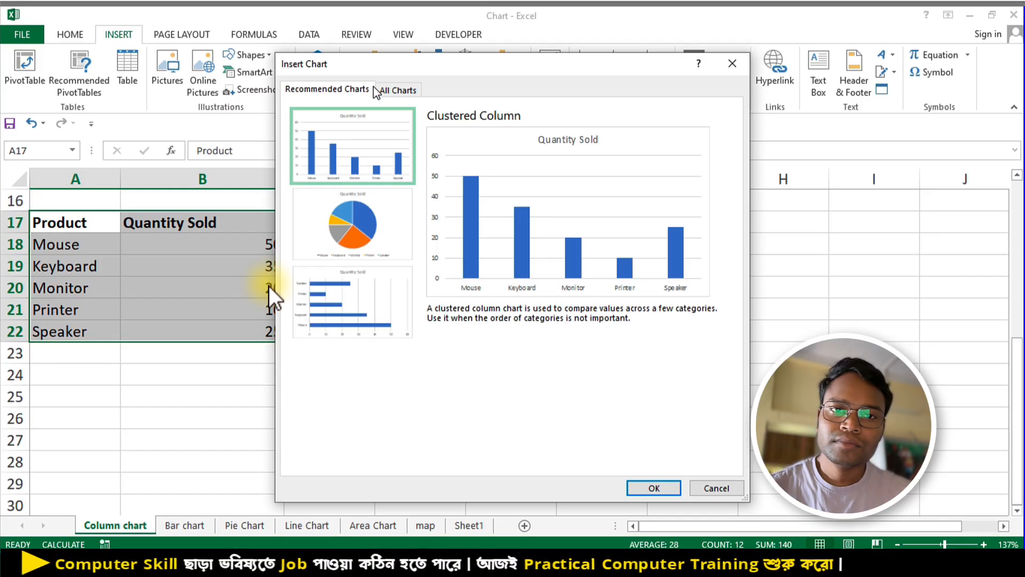
pyautogui.click(732, 63)
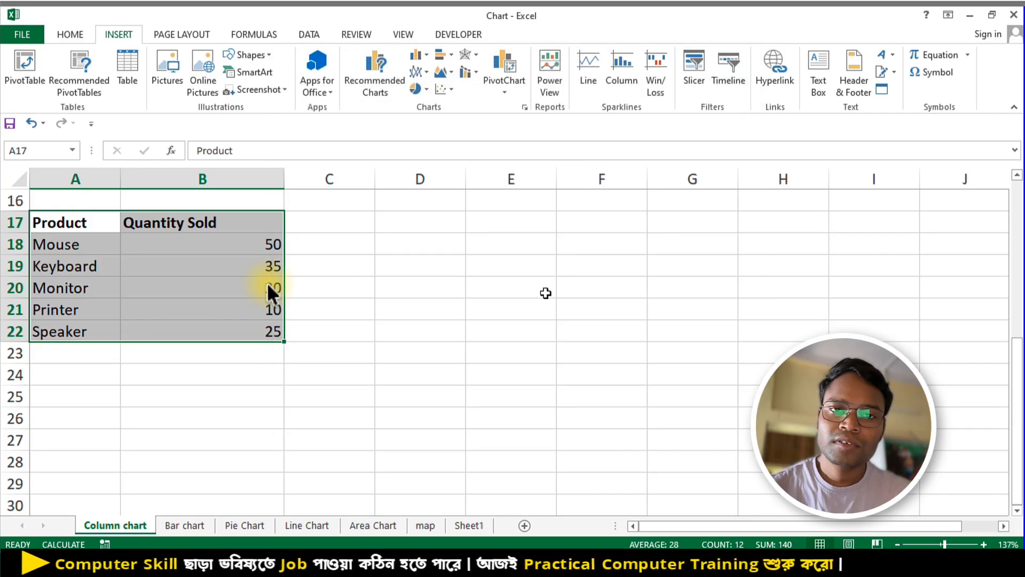
# - Insert a 2-D clustered column chart of the Product and Quantity Sold table
pyautogui.click(333, 287)
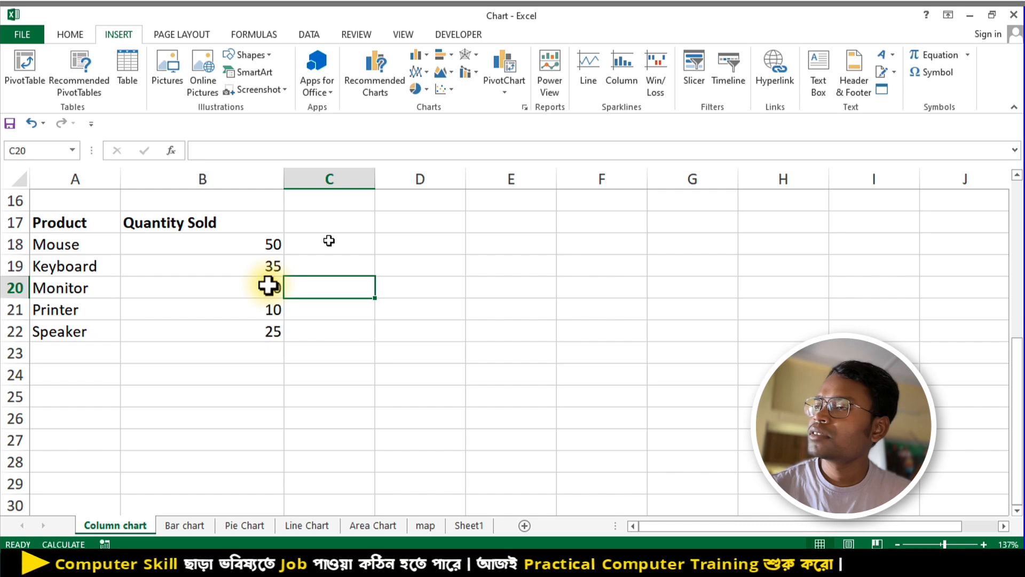
pyautogui.click(418, 56)
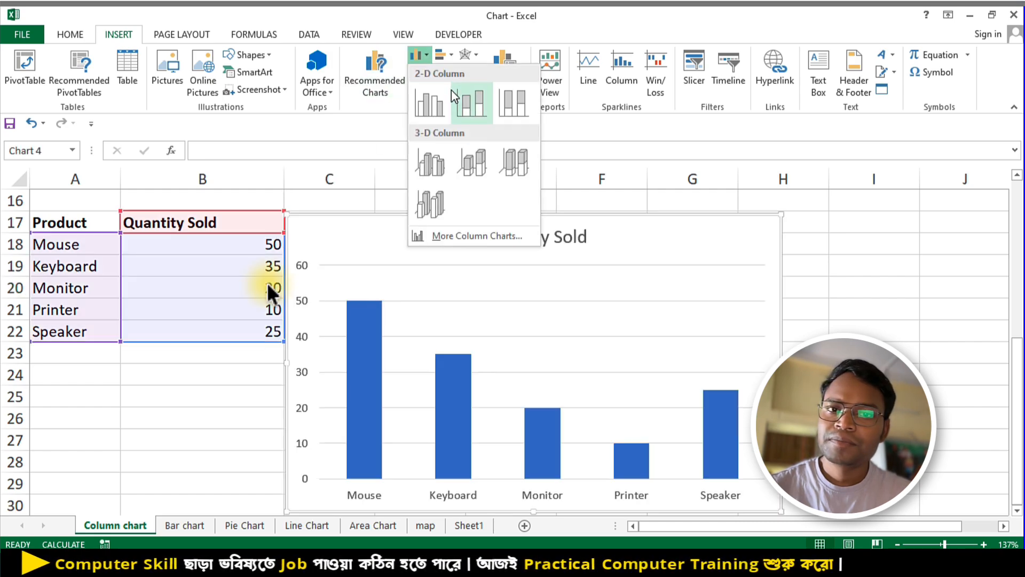
pyautogui.click(423, 115)
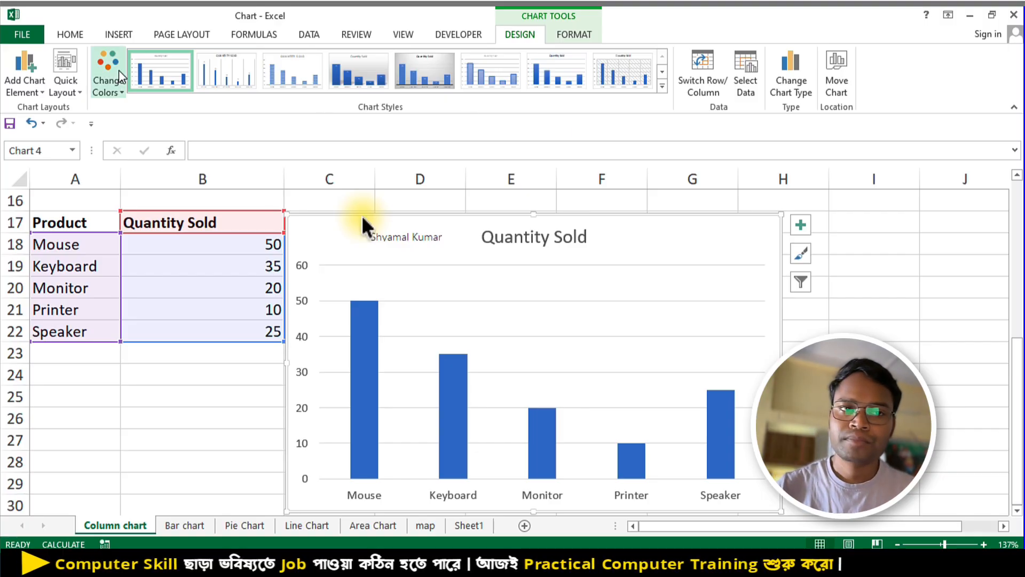
# - Apply the third chart style and quick layout Layout 10 to the Quantity Sold chart
pyautogui.click(286, 80)
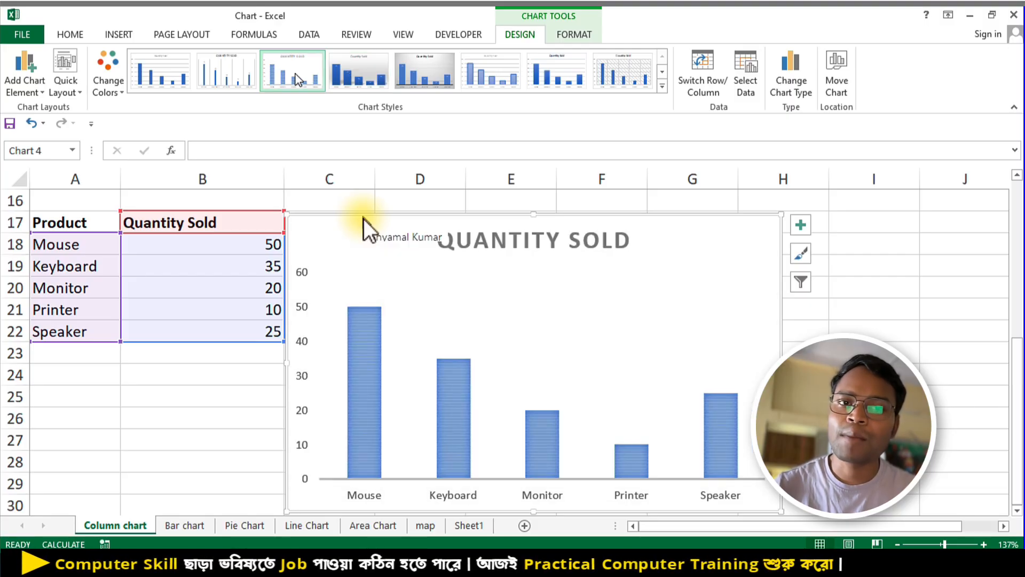
pyautogui.click(66, 86)
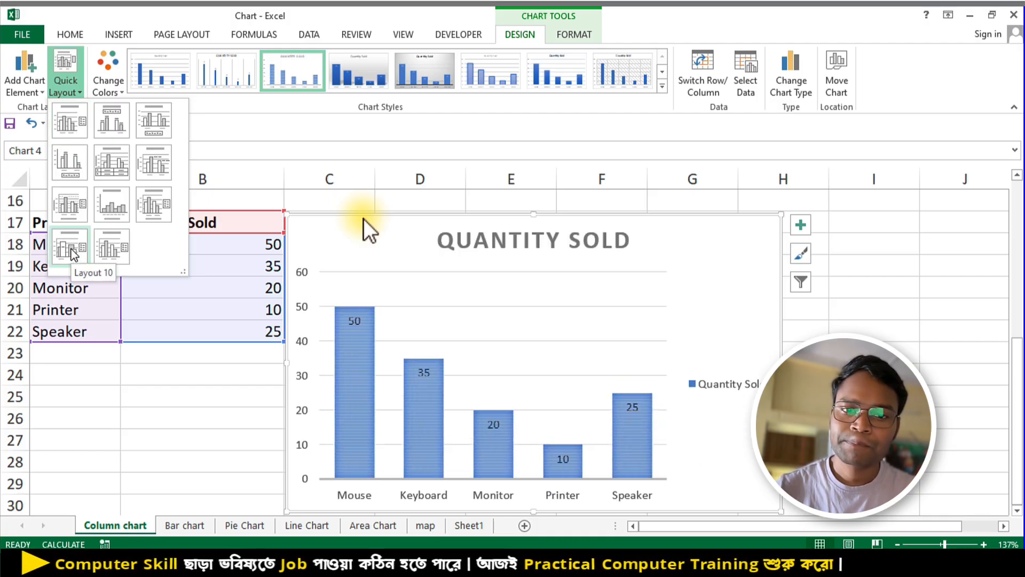
pyautogui.click(71, 248)
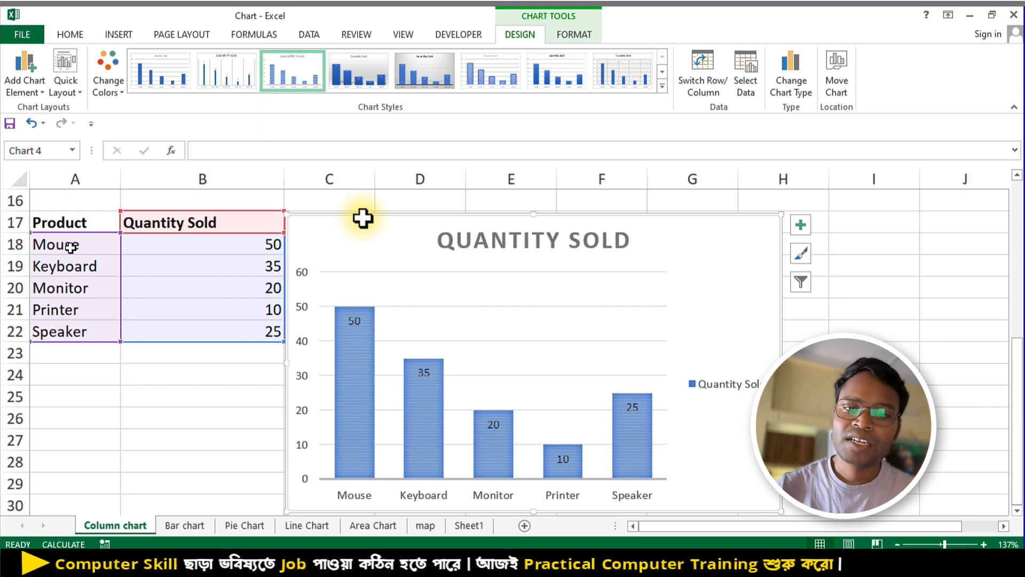
# - Recolor the Quantity Sold chart with the third Colorful palette, the one starting with orange, and deselect the chart
pyautogui.click(107, 97)
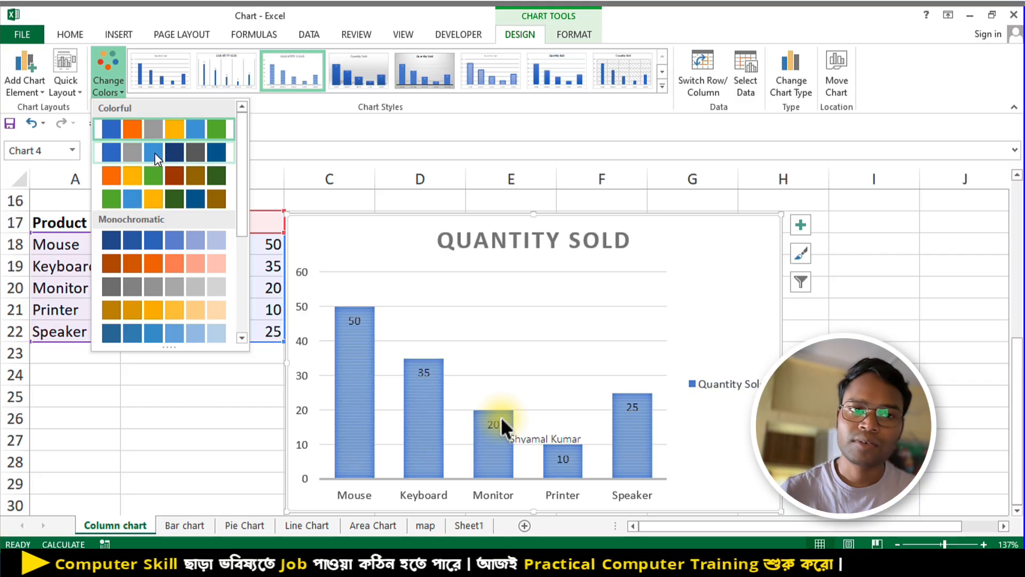
pyautogui.click(175, 181)
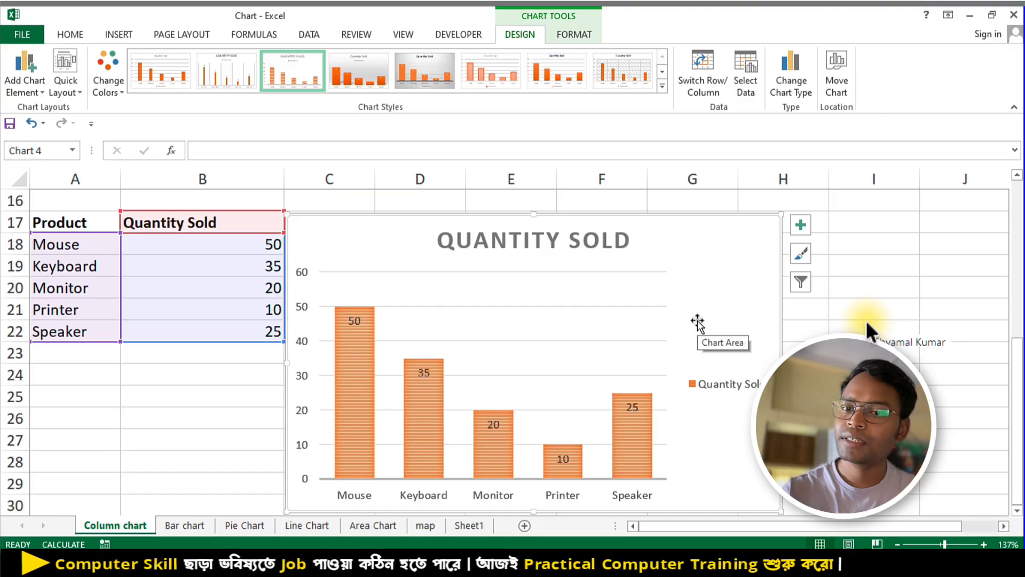
pyautogui.click(810, 332)
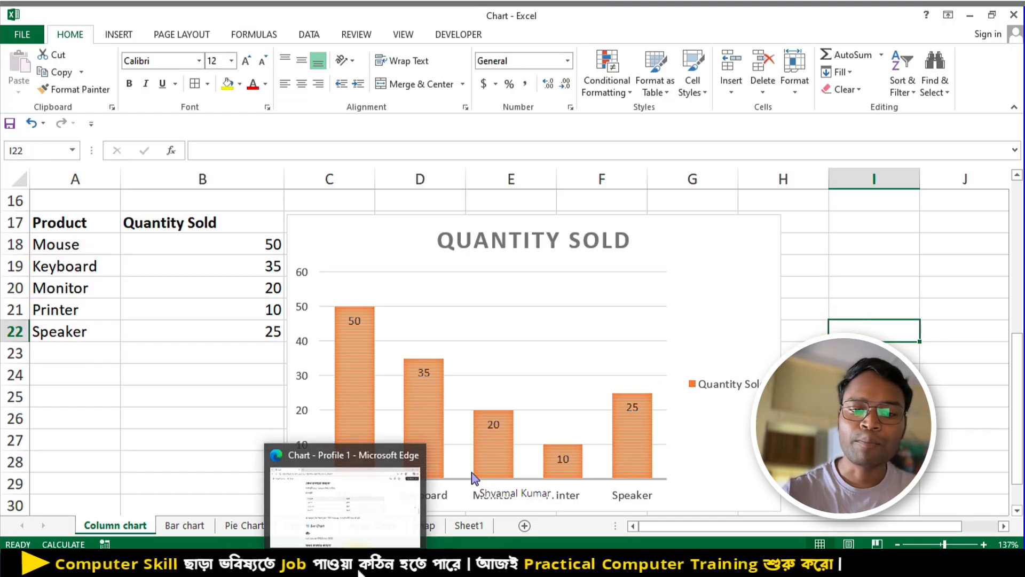
# - Switch to the Chart notes page in Microsoft Edge and read the Bar Chart section below the column chart notes
pyautogui.click(349, 564)
pyautogui.scroll(-2, 448, 402)
pyautogui.scroll(-2, 449, 402)
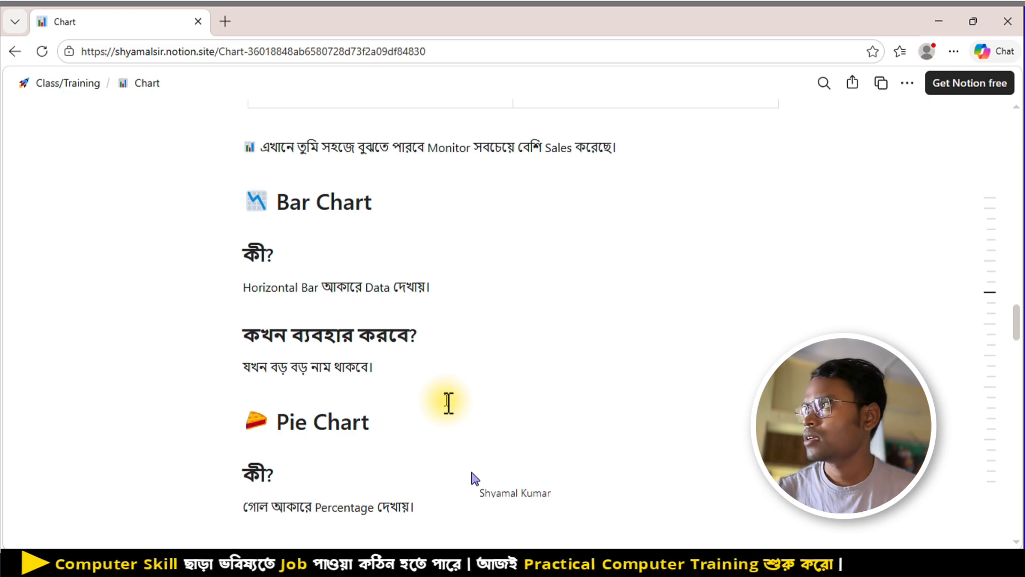
pyautogui.scroll(-1, 448, 402)
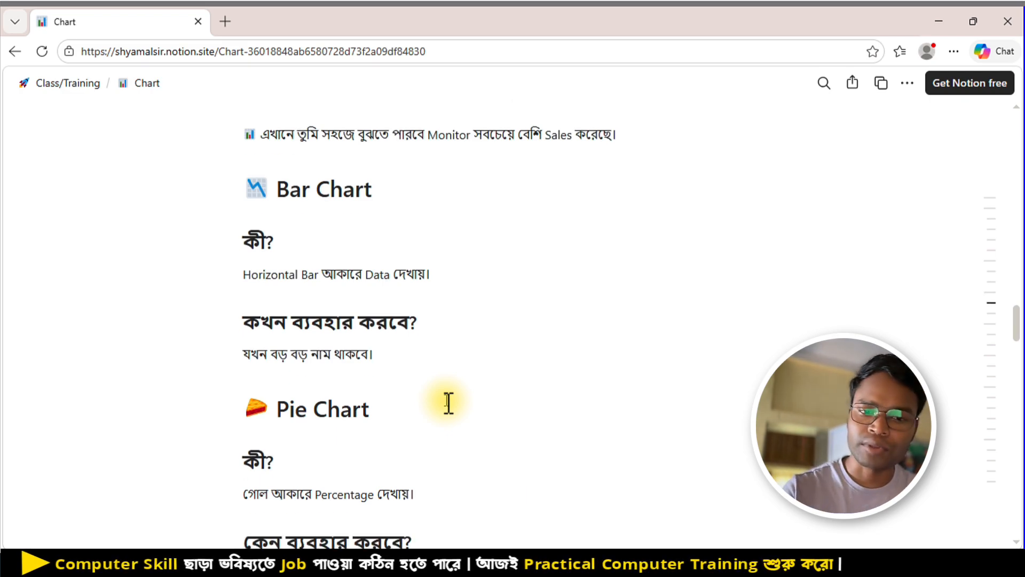
# - Switch to the Chart workbook in Excel and delete the existing Marks chart on the Bar chart sheet
pyautogui.moveTo(300, 570)
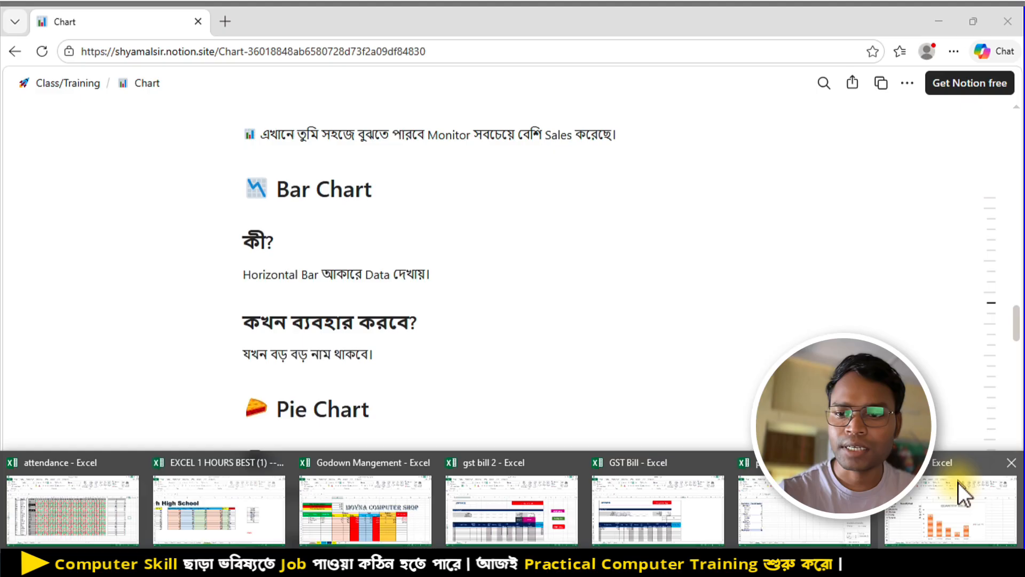
pyautogui.click(959, 483)
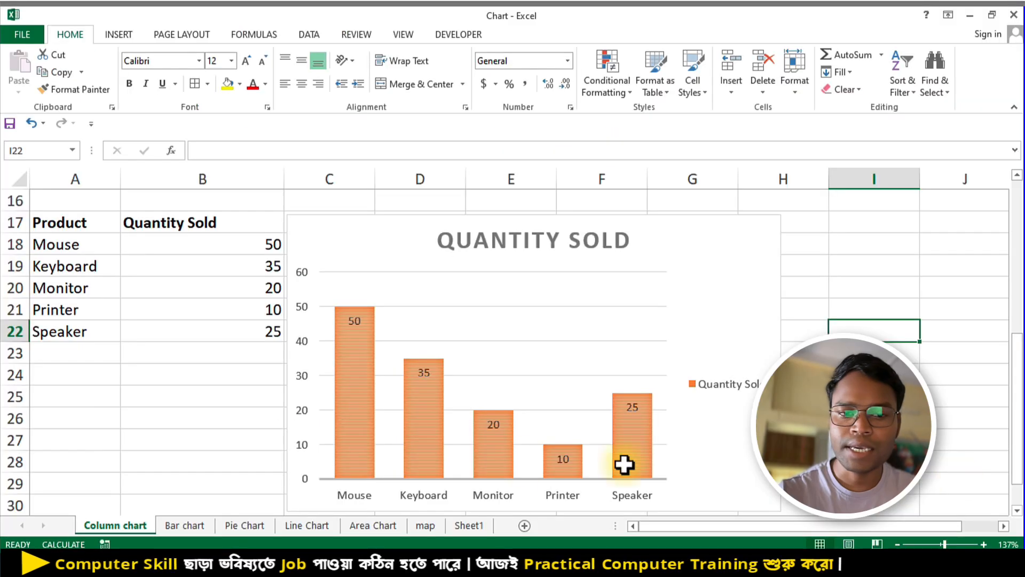
pyautogui.click(198, 526)
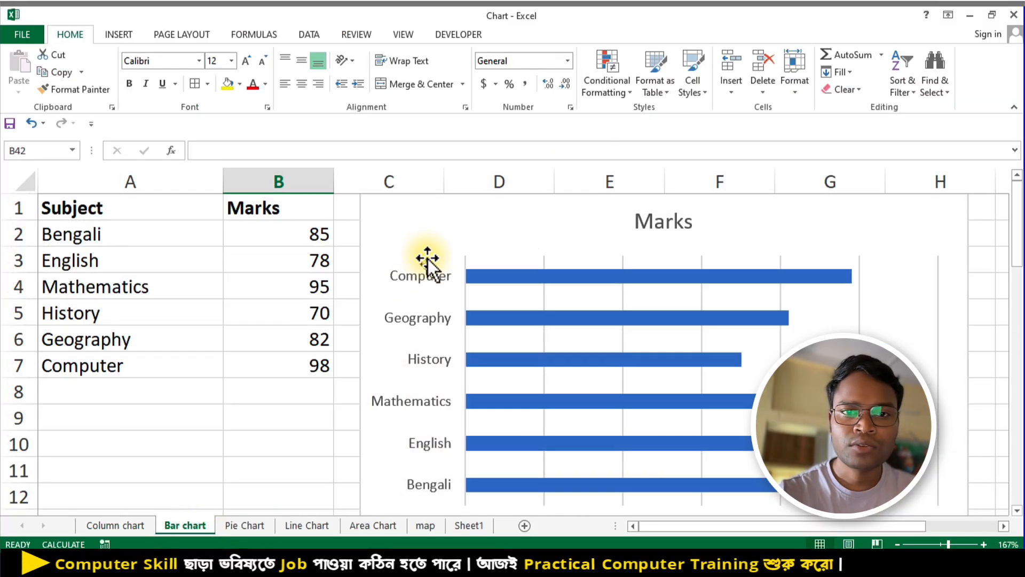
pyautogui.click(409, 239)
pyautogui.press('Delete')
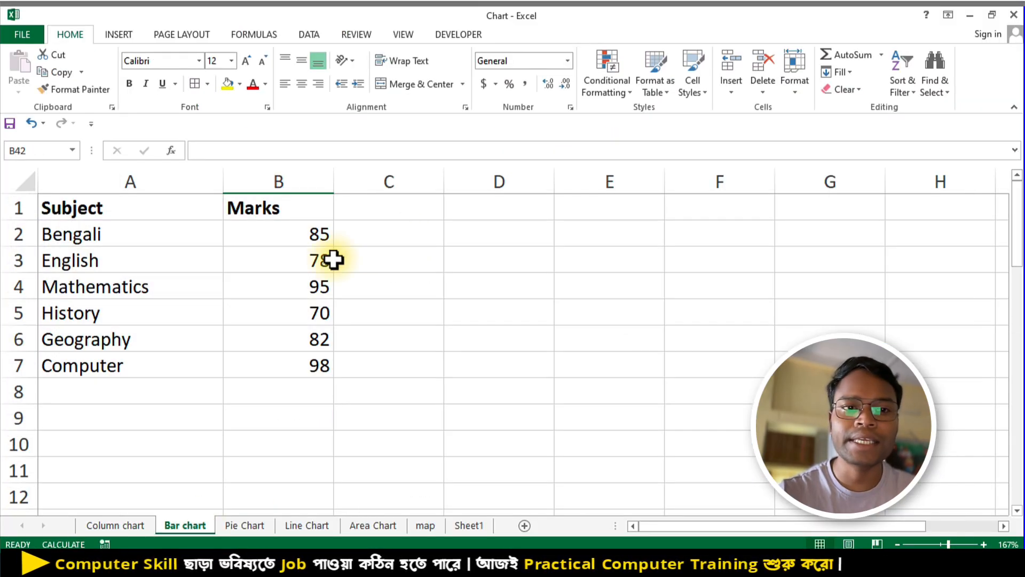
# - Insert a 2-D clustered bar chart of the Subject and Marks table
pyautogui.click(260, 292)
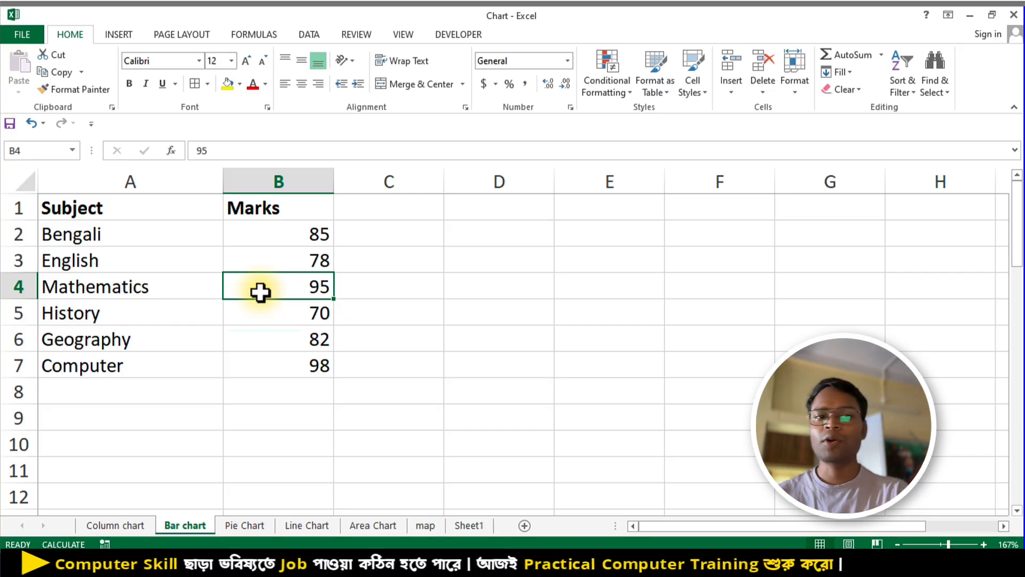
pyautogui.click(140, 244)
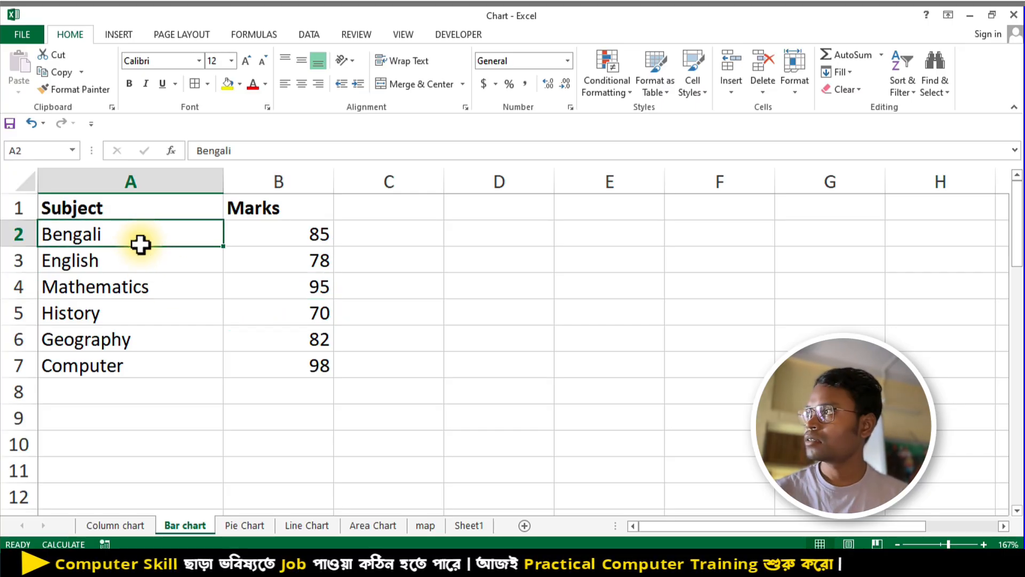
pyautogui.hotkey('ctrl', 'a')
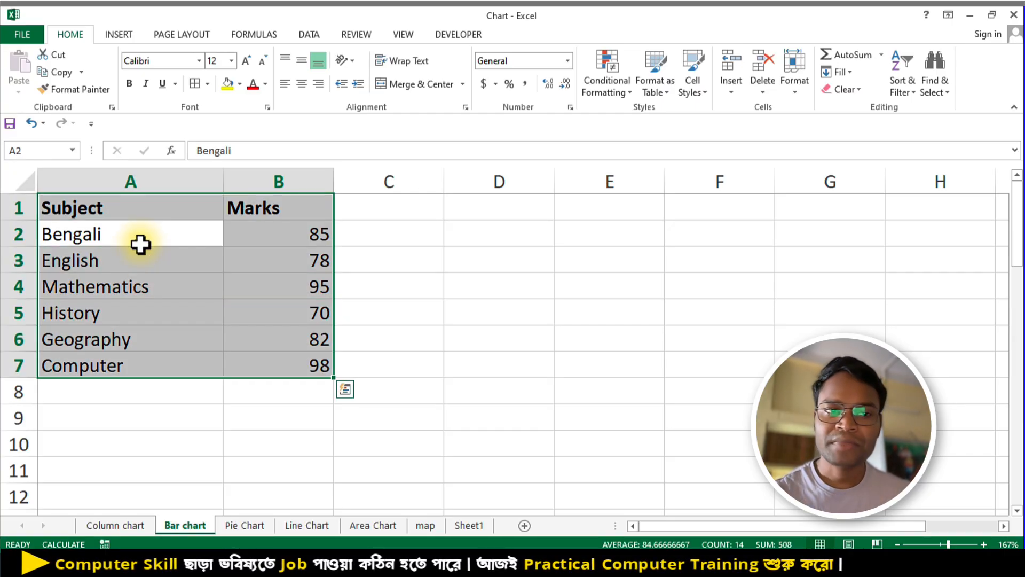
pyautogui.click(134, 40)
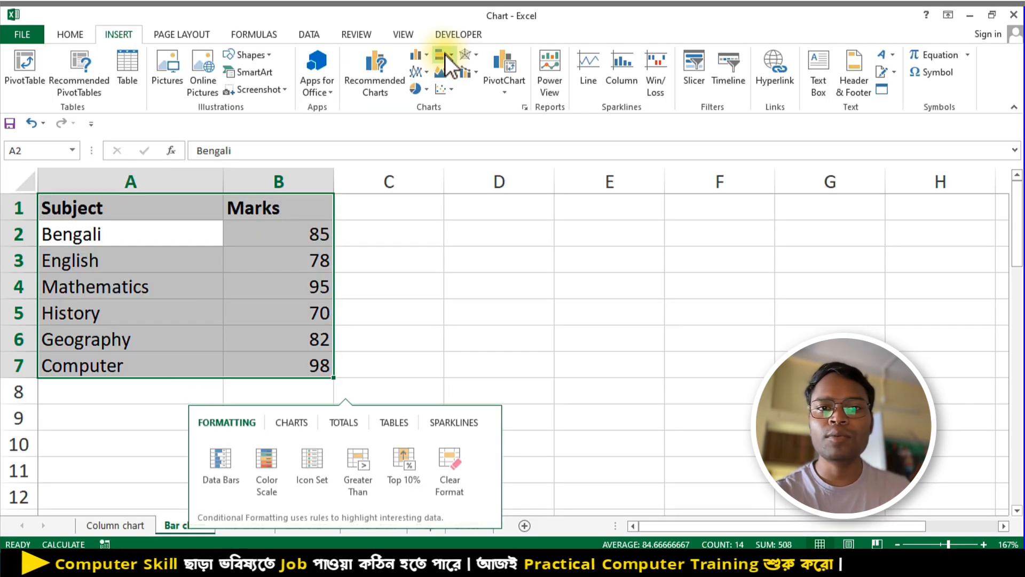
pyautogui.click(450, 59)
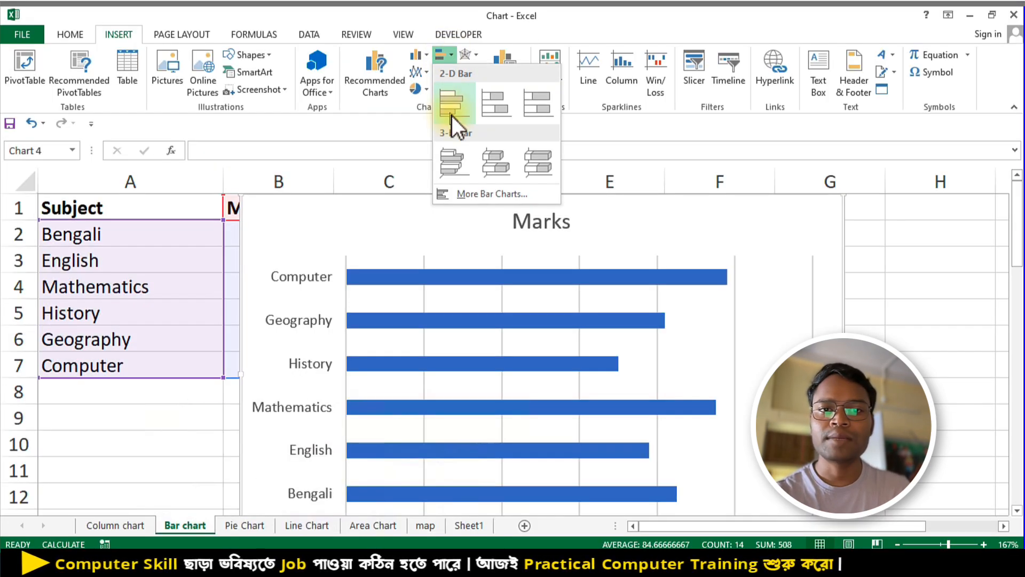
pyautogui.click(453, 110)
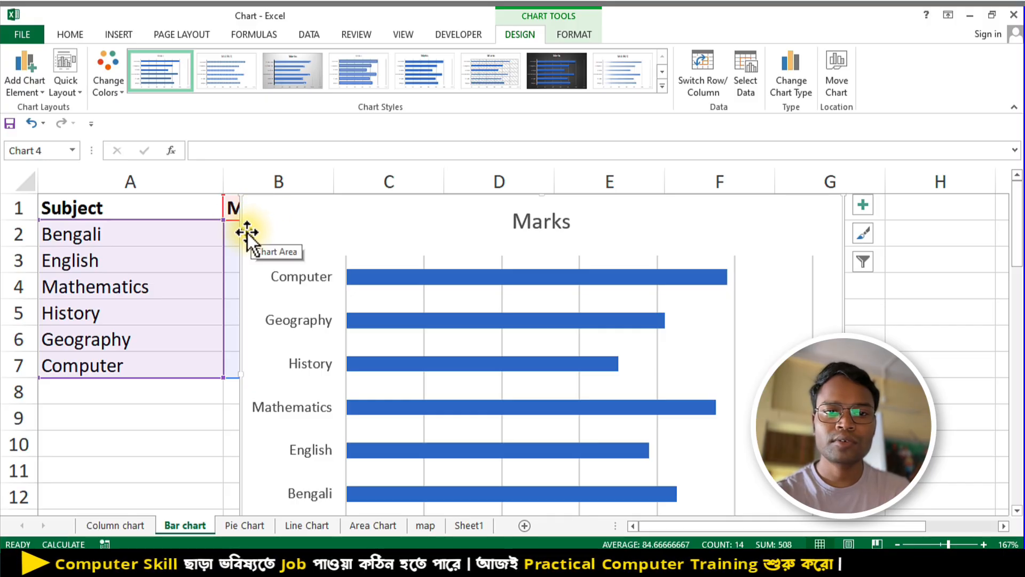
# - Move the Marks bar chart clear of the data table and shrink it to span about columns C to G, rows 1 to 11
pyautogui.moveTo(247, 233); pyautogui.dragTo(351, 236)
pyautogui.click(239, 391)
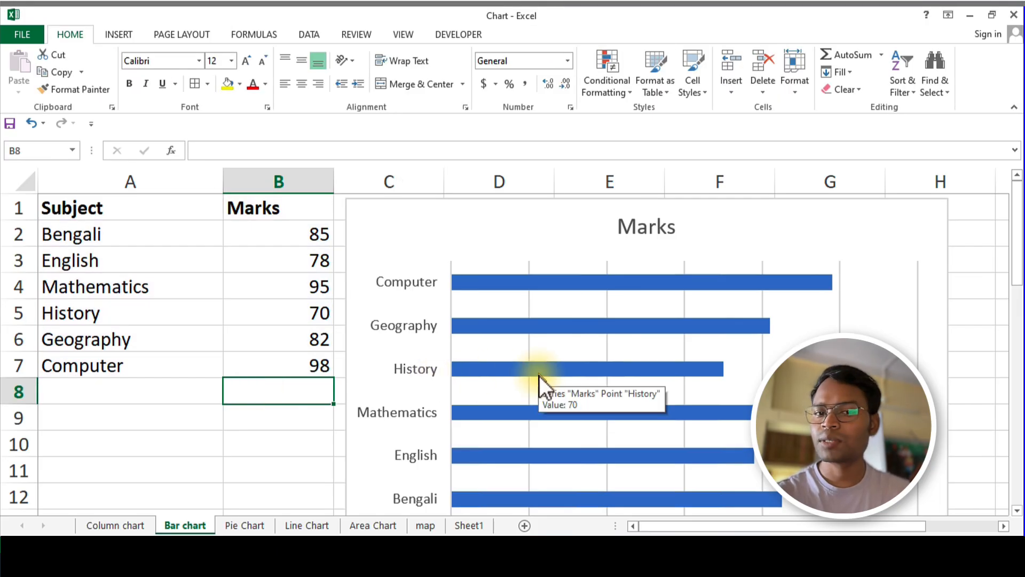
pyautogui.click(368, 209)
pyautogui.moveTo(346, 198); pyautogui.dragTo(403, 209)
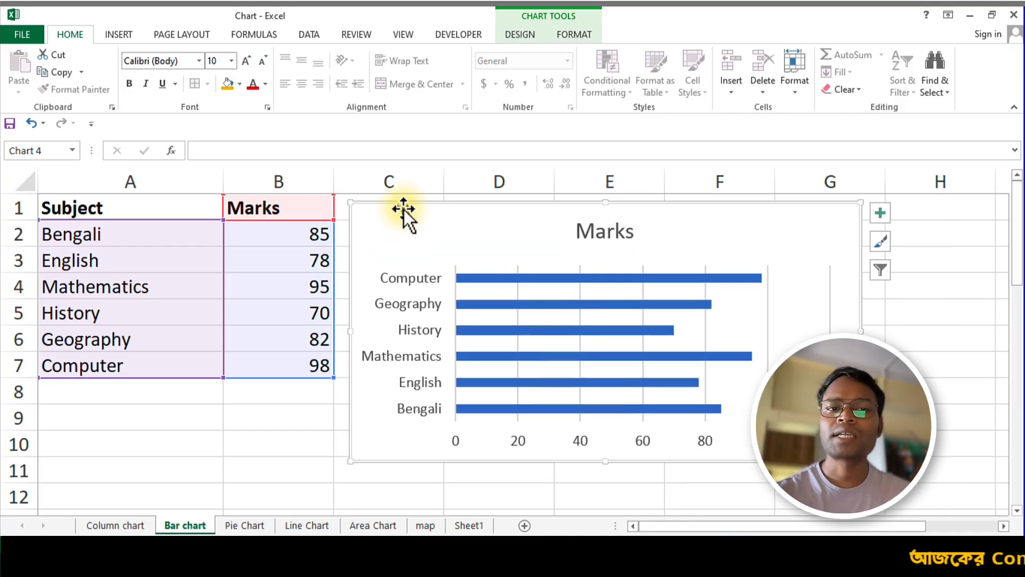
pyautogui.click(282, 368)
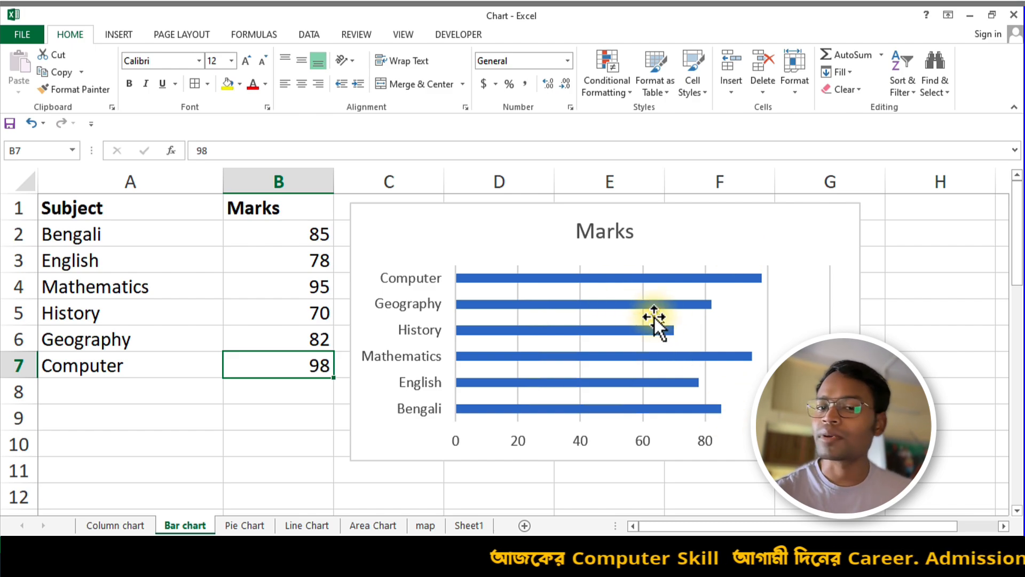
pyautogui.click(672, 213)
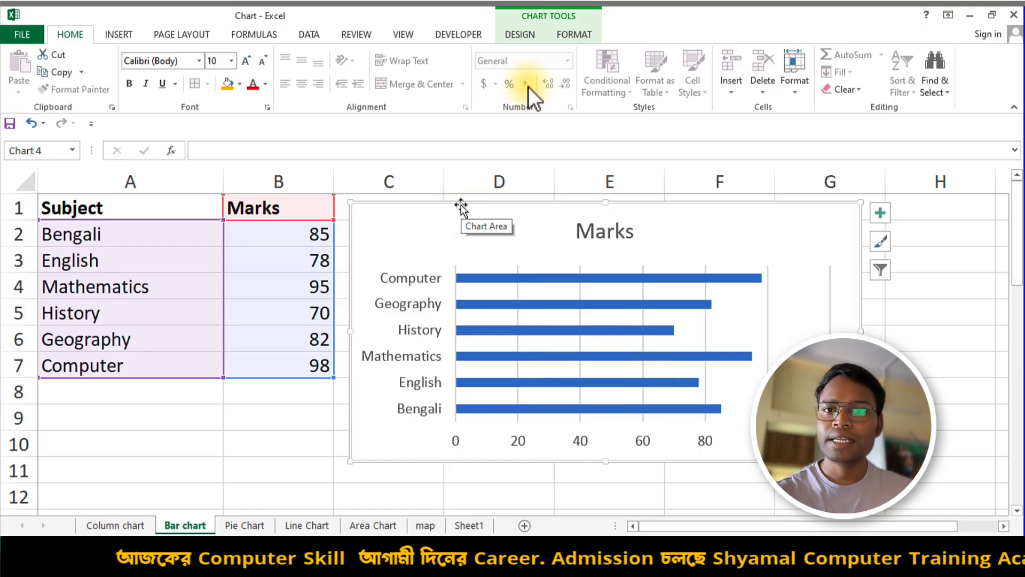
pyautogui.click(608, 1)
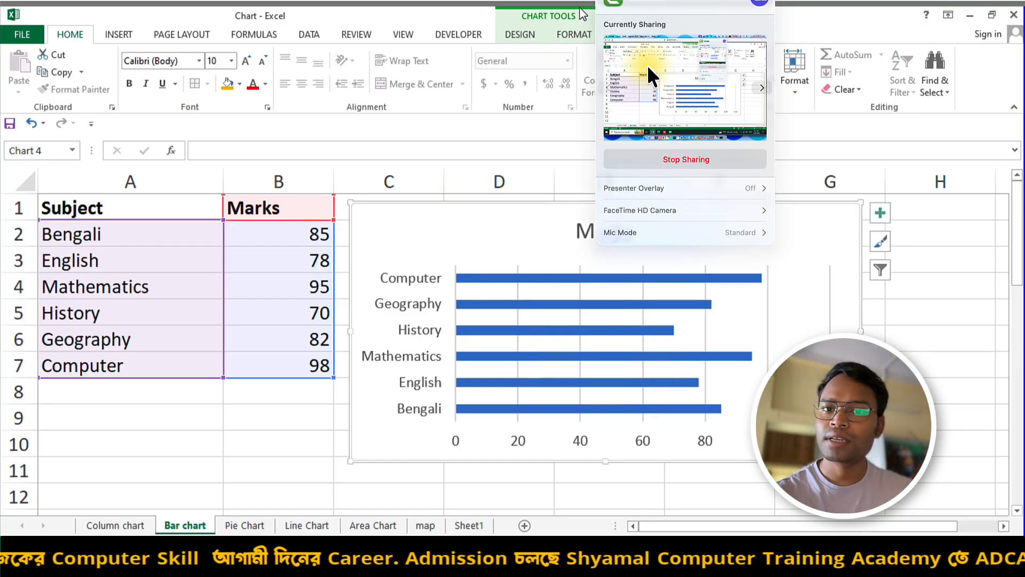
pyautogui.click(719, 206)
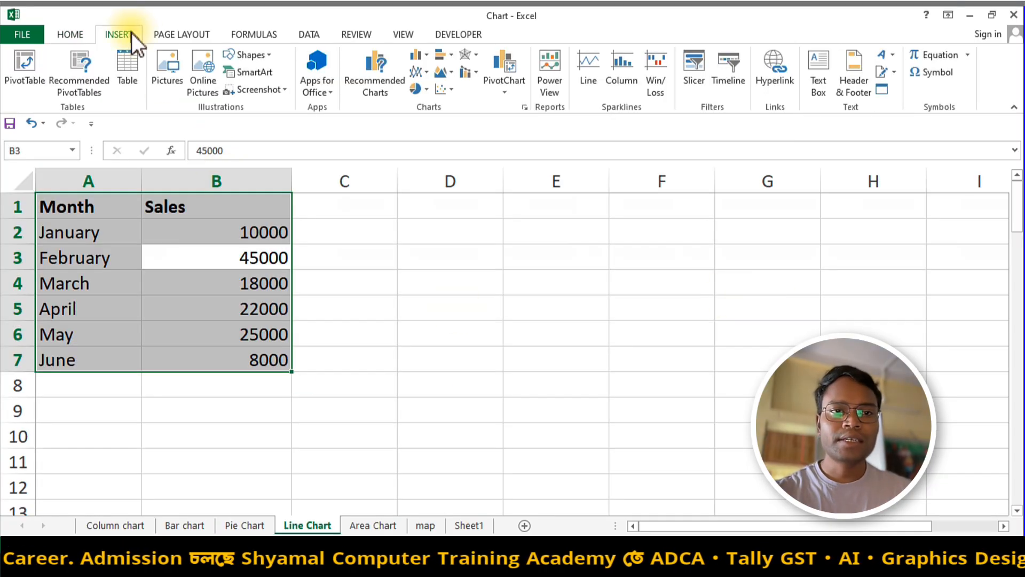
# - Insert a basic 2-D line chart of the Month and Sales table on the Line Chart sheet
pyautogui.click(420, 74)
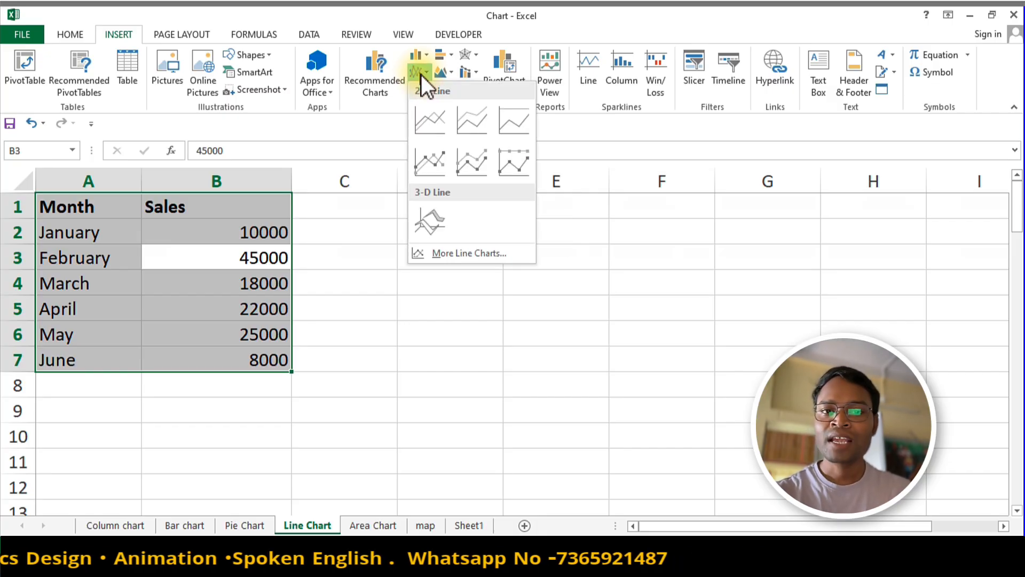
pyautogui.click(430, 120)
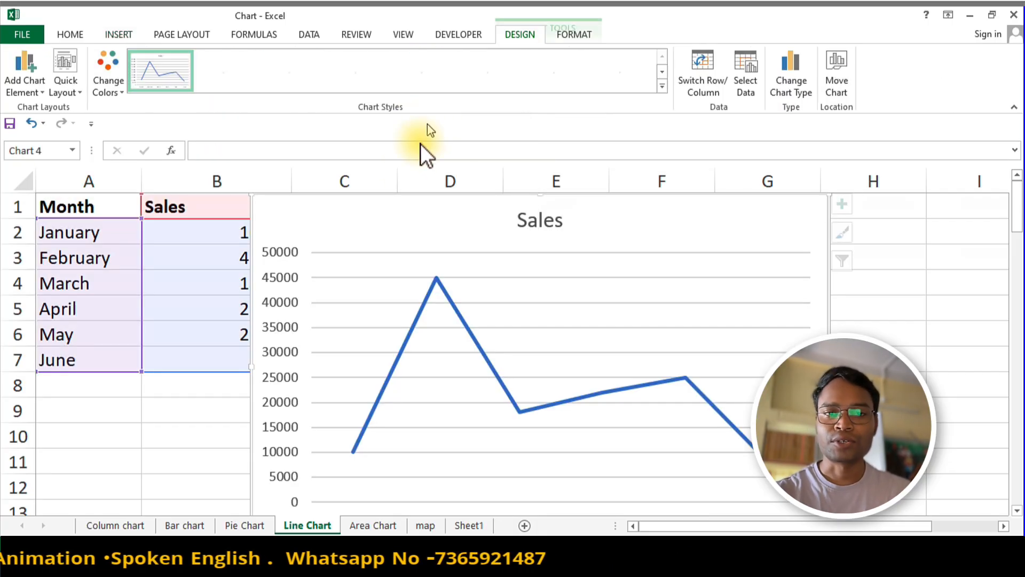
pyautogui.click(253, 197)
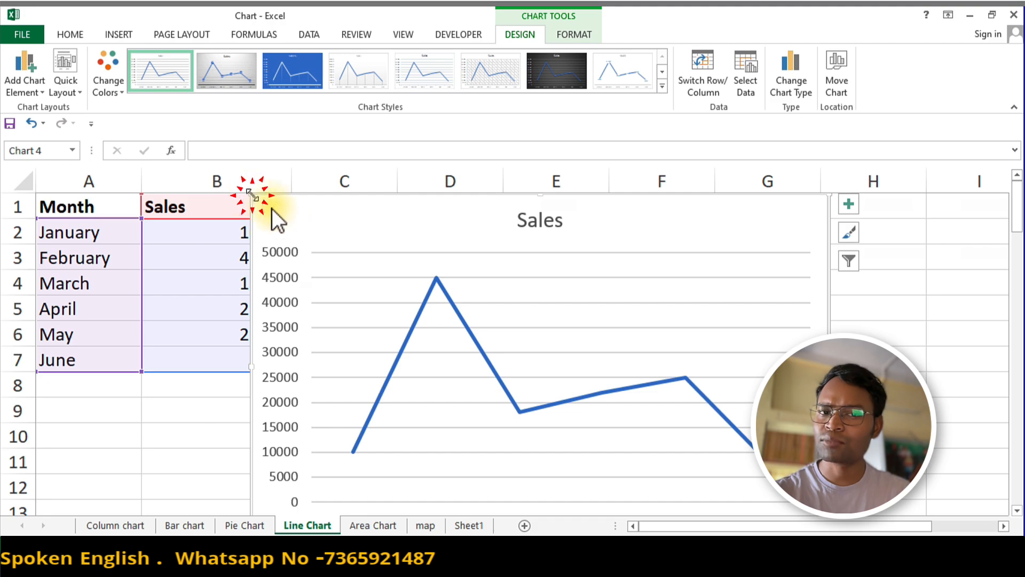
pyautogui.press('Delete')
pyautogui.hotkey('ctrl', 'z')
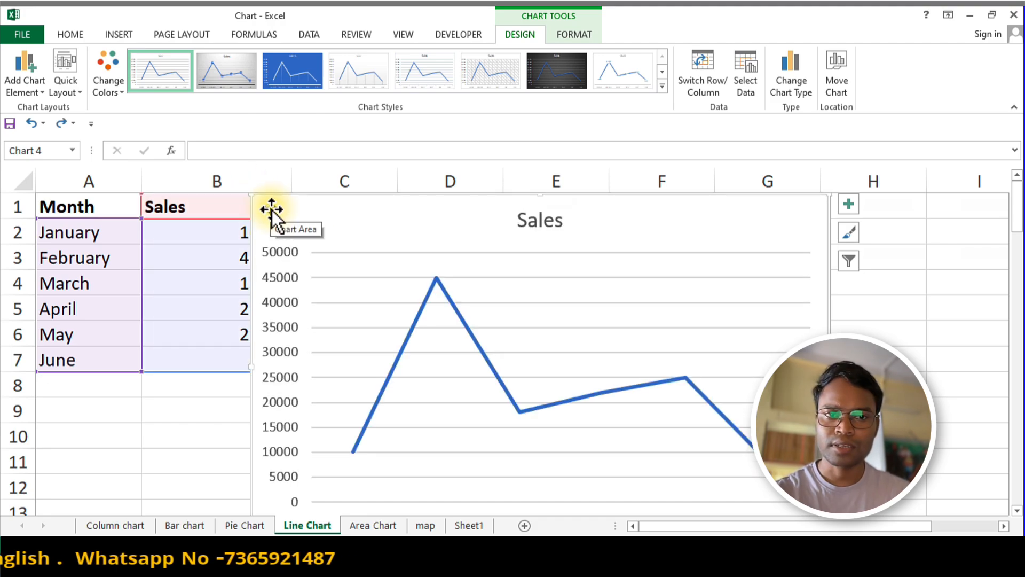
pyautogui.click(251, 197)
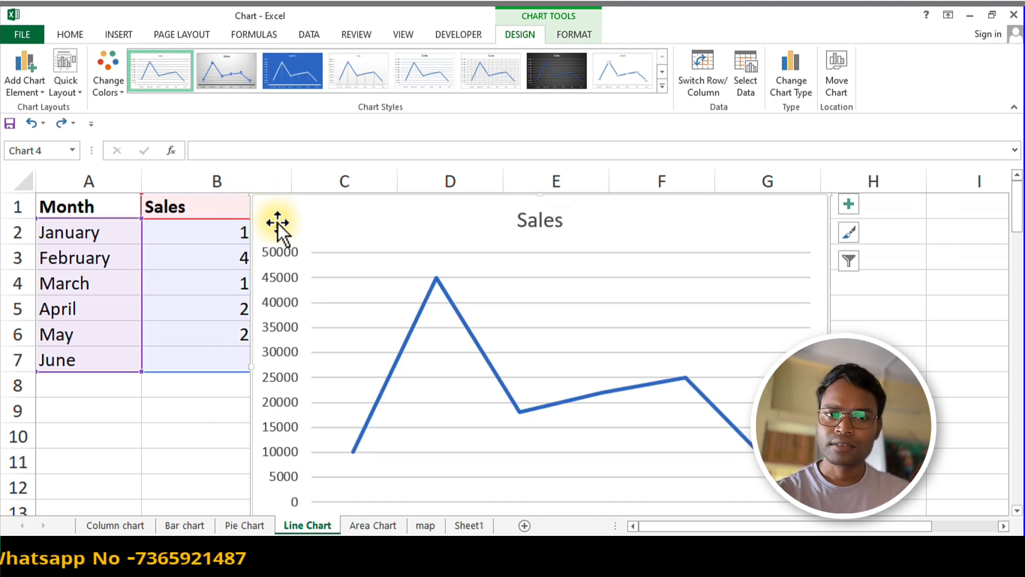
pyautogui.click(252, 197)
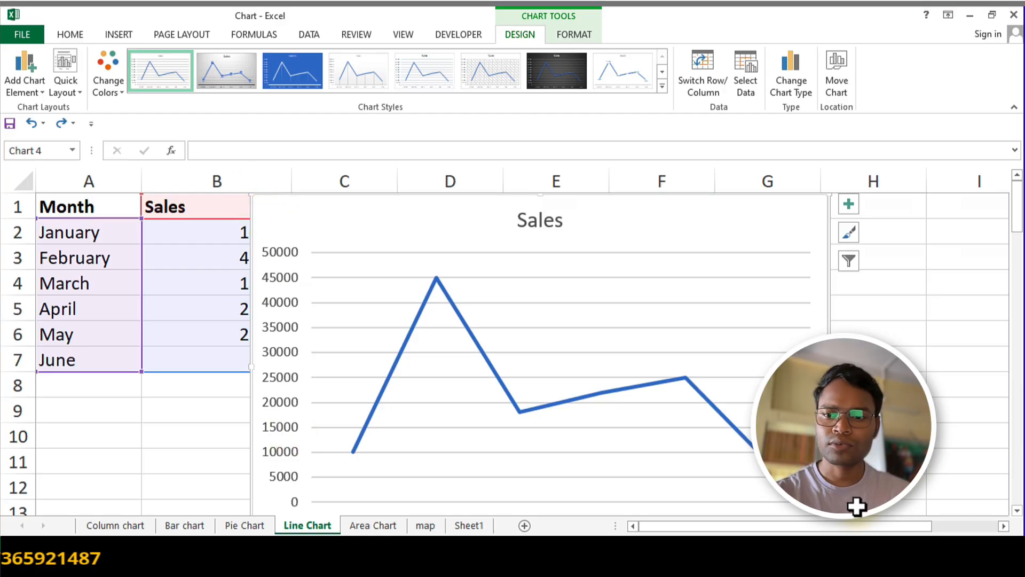
# - Reduce the Sales line chart's height to end at about row 11 and place it beside the Month and Sales table
pyautogui.click(900, 544)
pyautogui.click(900, 544)
pyautogui.click(900, 544)
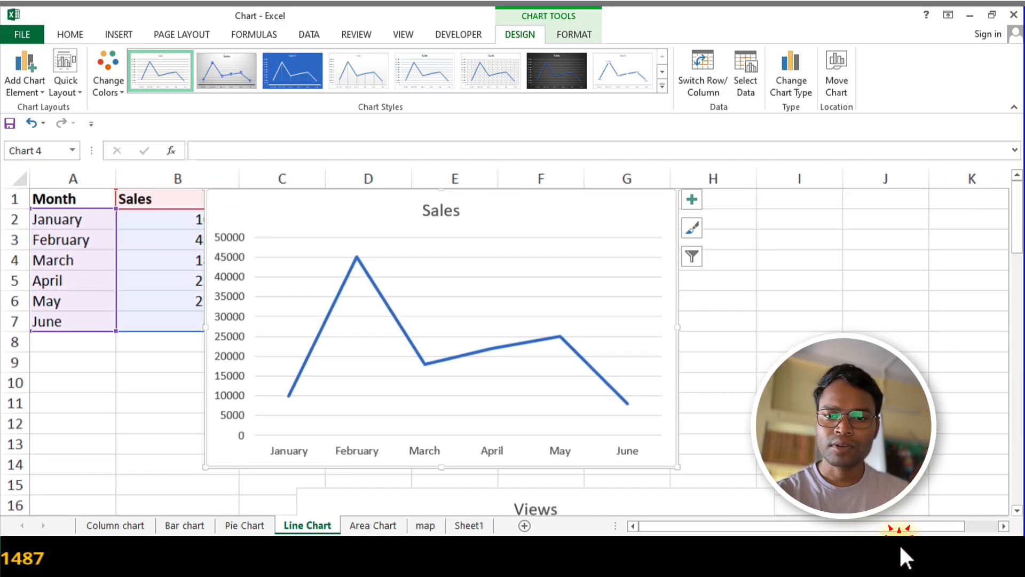
pyautogui.moveTo(671, 467); pyautogui.dragTo(661, 397)
pyautogui.moveTo(513, 396); pyautogui.dragTo(560, 396)
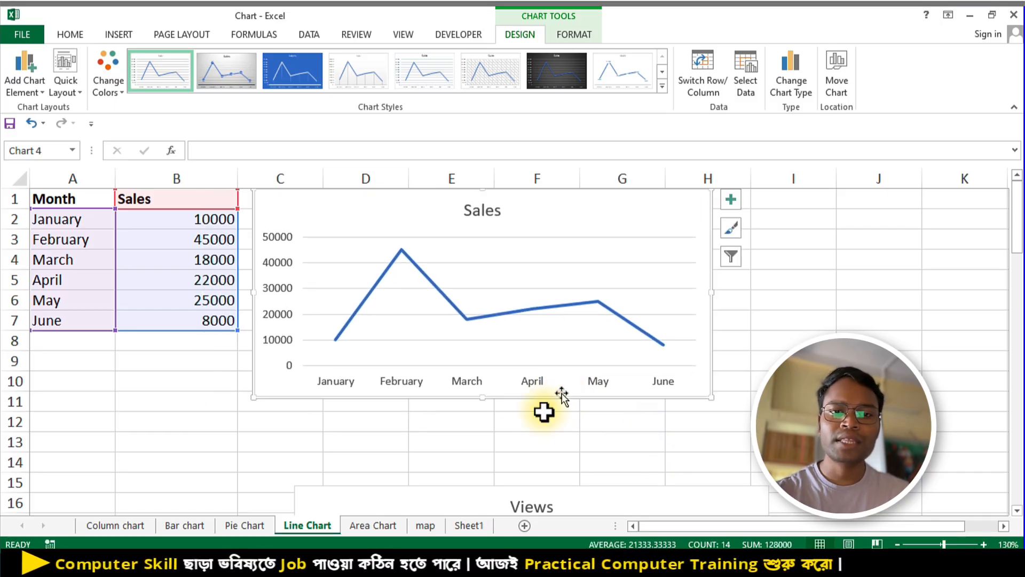
pyautogui.click(502, 446)
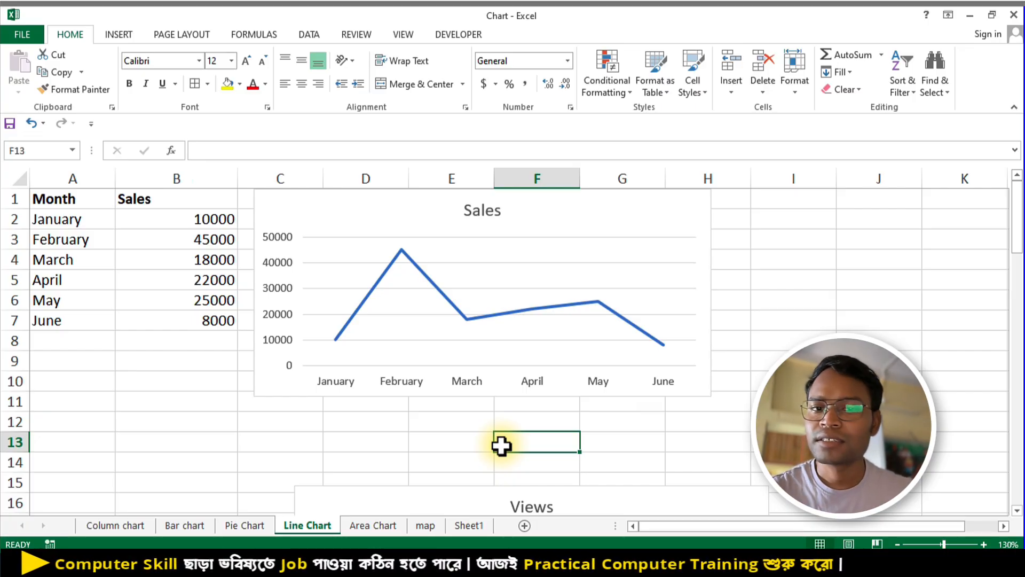
# - Apply the third chart style, with the solid blue background, to the Sales line chart
pyautogui.click(576, 381)
pyautogui.click(293, 65)
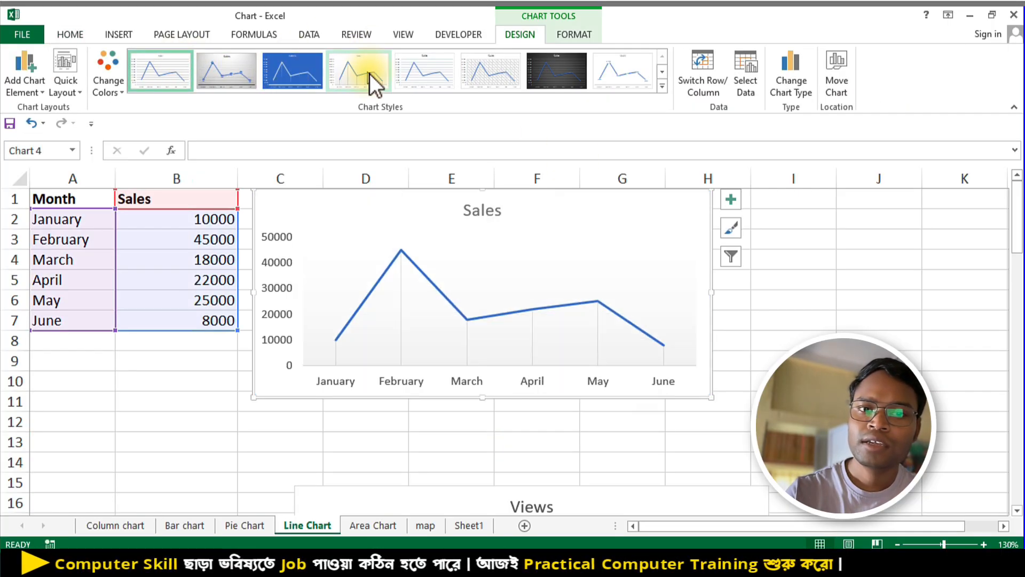
pyautogui.click(370, 73)
pyautogui.click(274, 73)
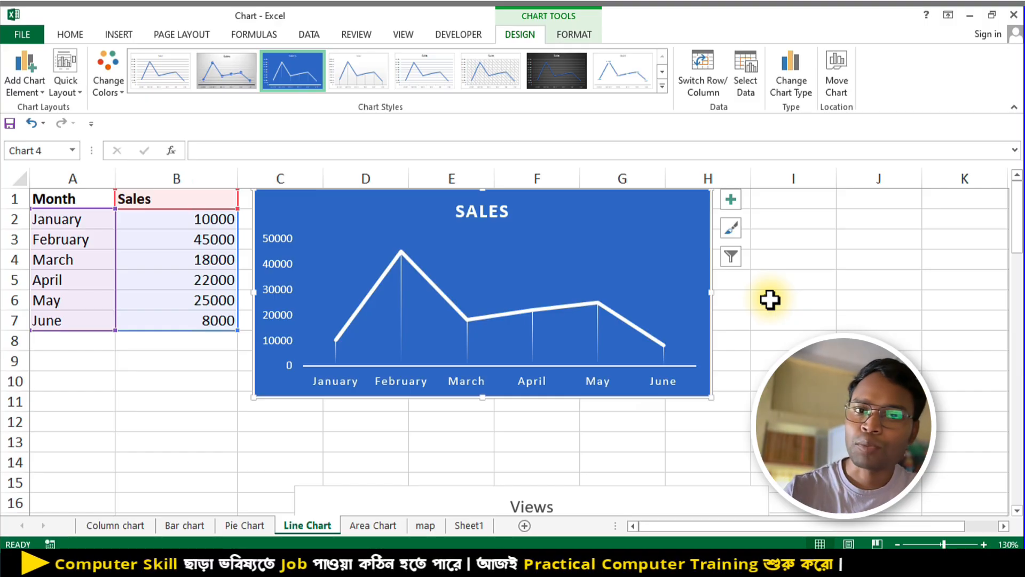
# - Delete the existing Views chart below the Sales chart
pyautogui.scroll(-2, 770, 299)
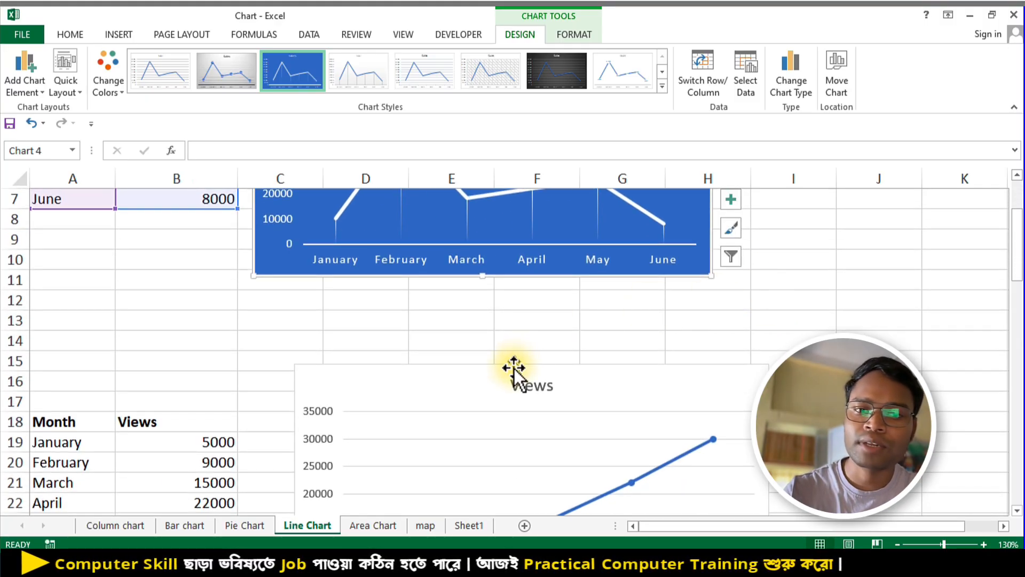
pyautogui.click(514, 368)
pyautogui.press('Delete')
# - Insert a basic 2-D line chart of the Month and Views table and apply the fourth chart style to it
pyautogui.scroll(-1, 380, 392)
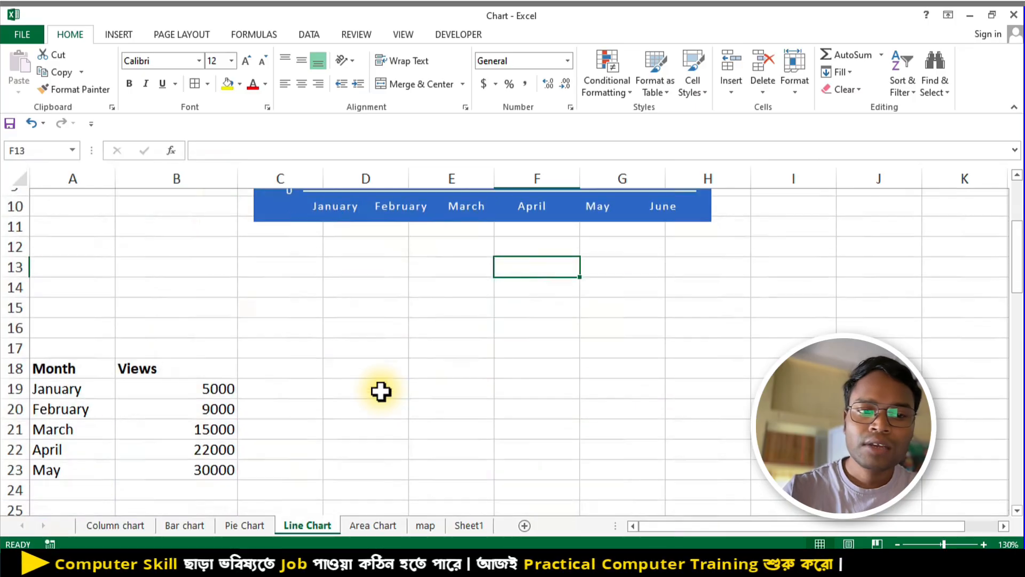
pyautogui.scroll(-1, 381, 391)
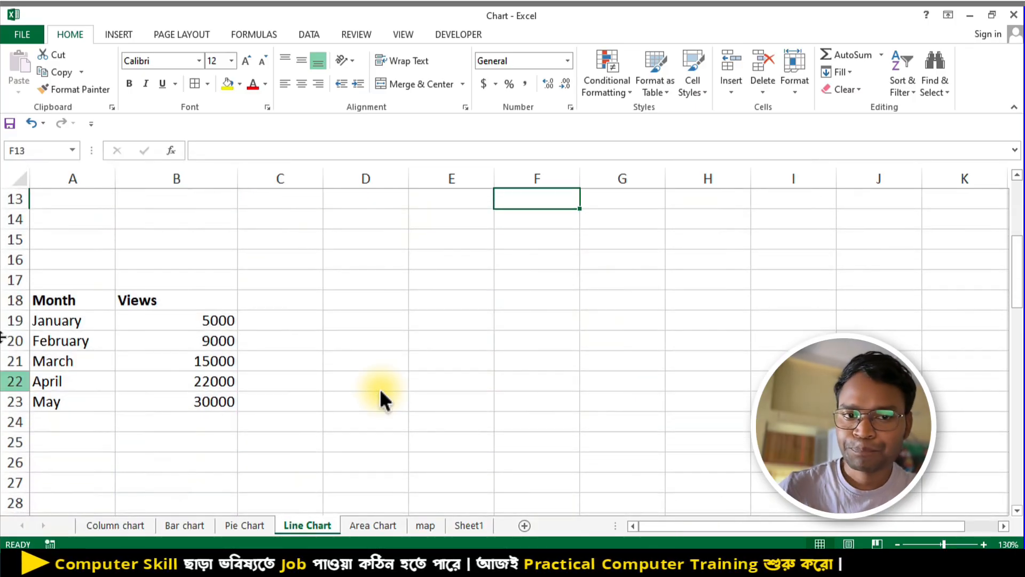
pyautogui.moveTo(58, 300); pyautogui.dragTo(159, 396)
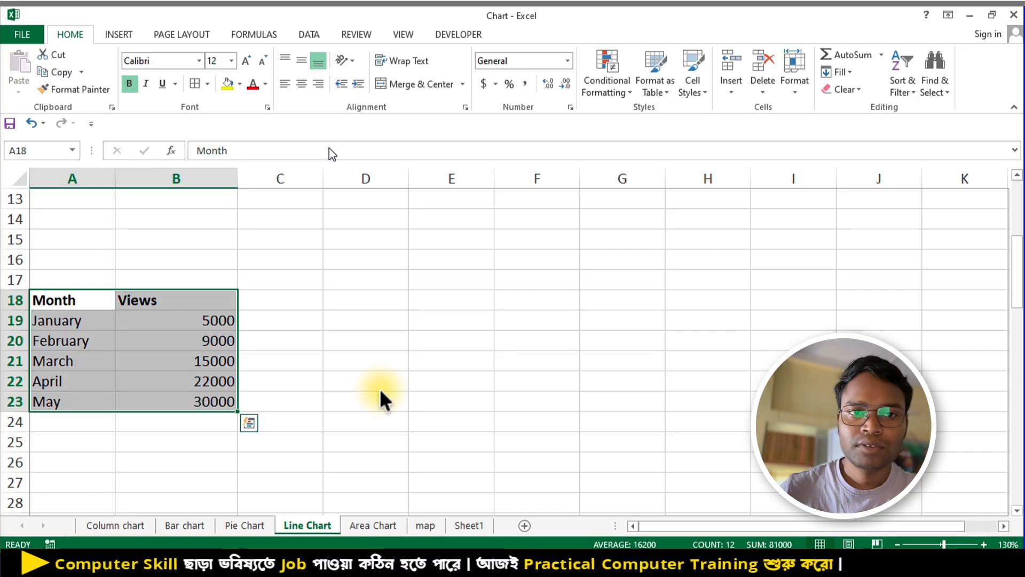
pyautogui.click(112, 35)
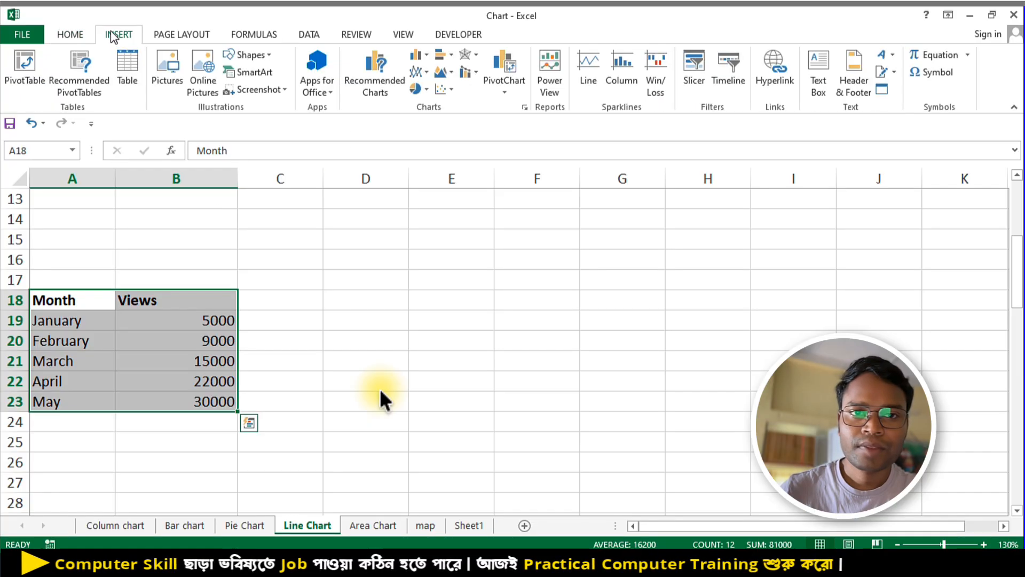
pyautogui.click(421, 73)
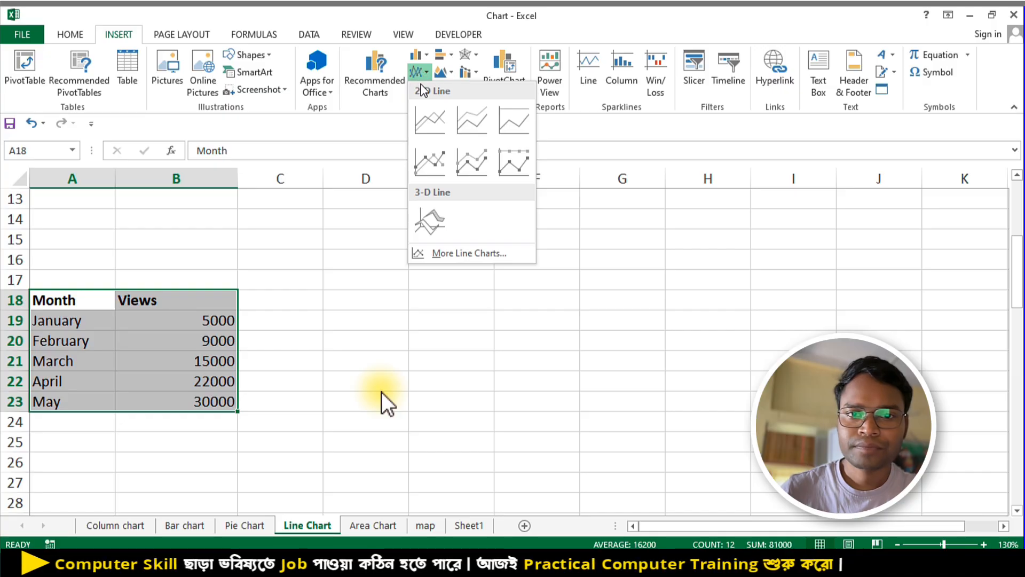
pyautogui.click(430, 122)
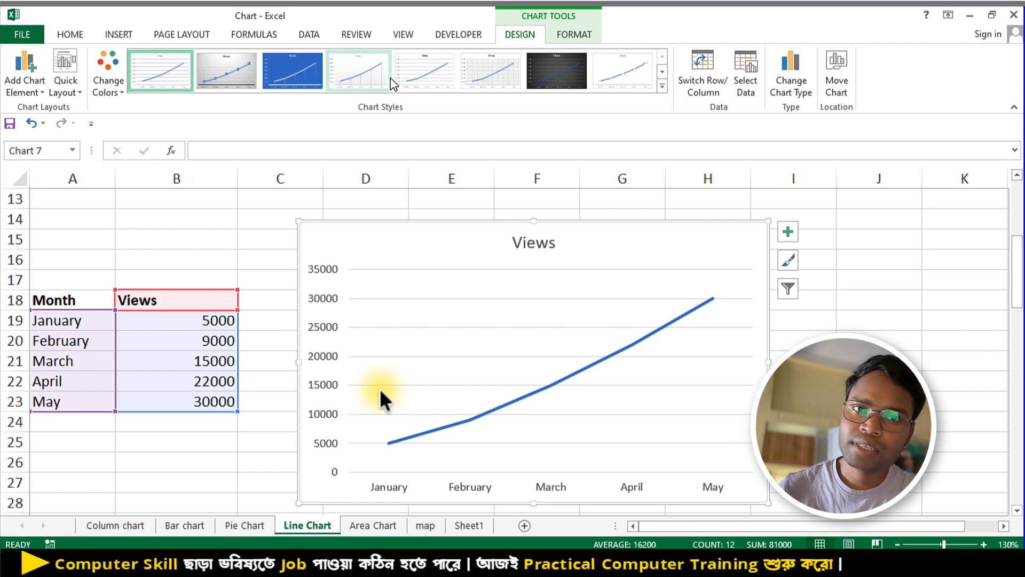
pyautogui.click(358, 70)
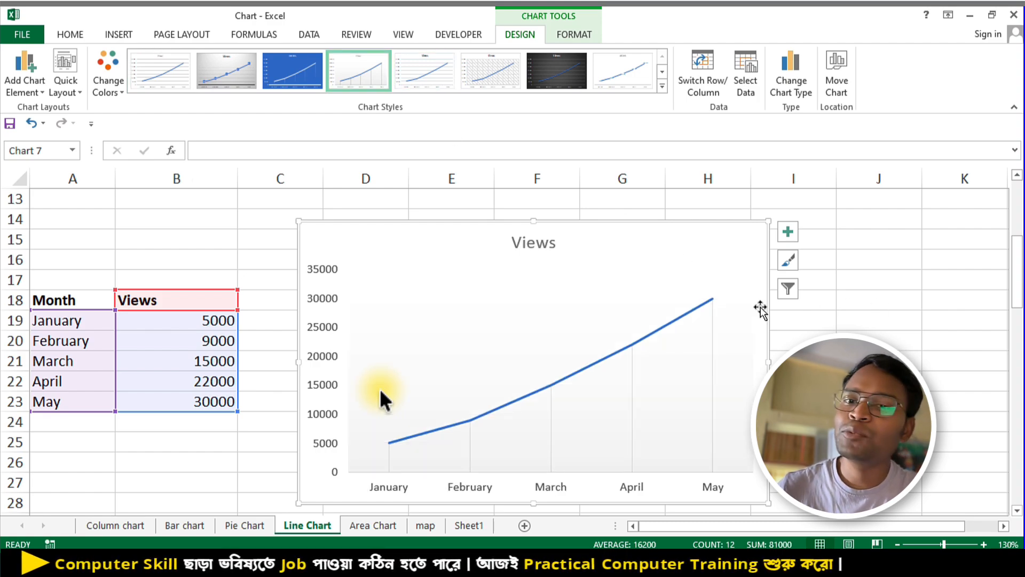
# - Delete the existing Study Hours chart below the Views chart
pyautogui.moveTo(694, 316)
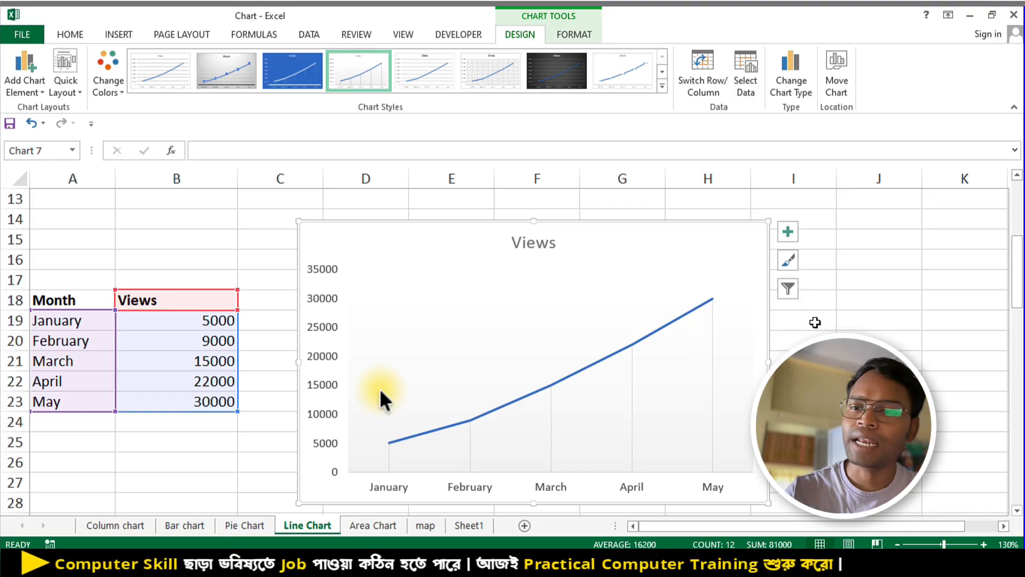
pyautogui.click(865, 395)
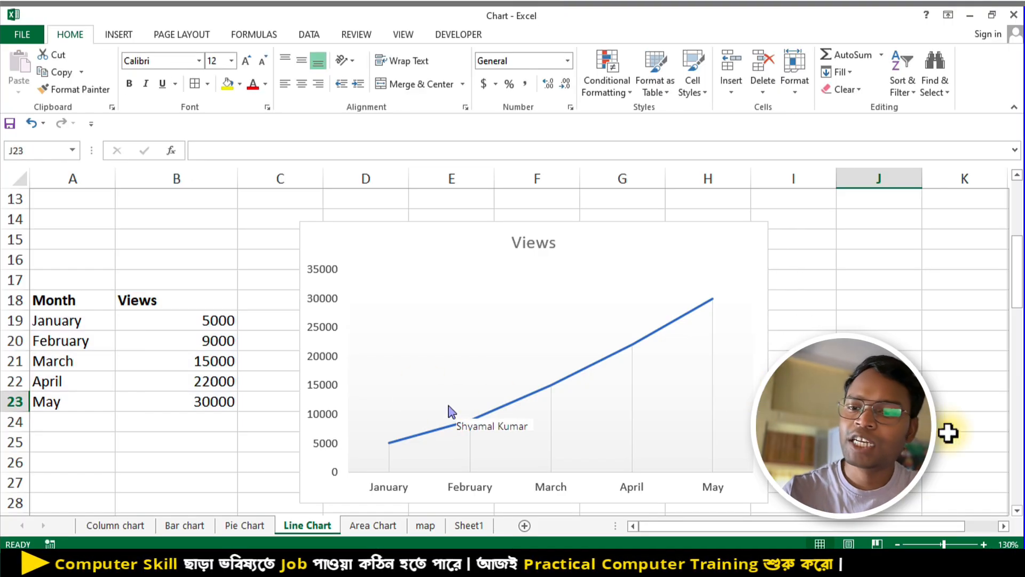
pyautogui.doubleClick(1017, 510)
pyautogui.tripleClick(1017, 510)
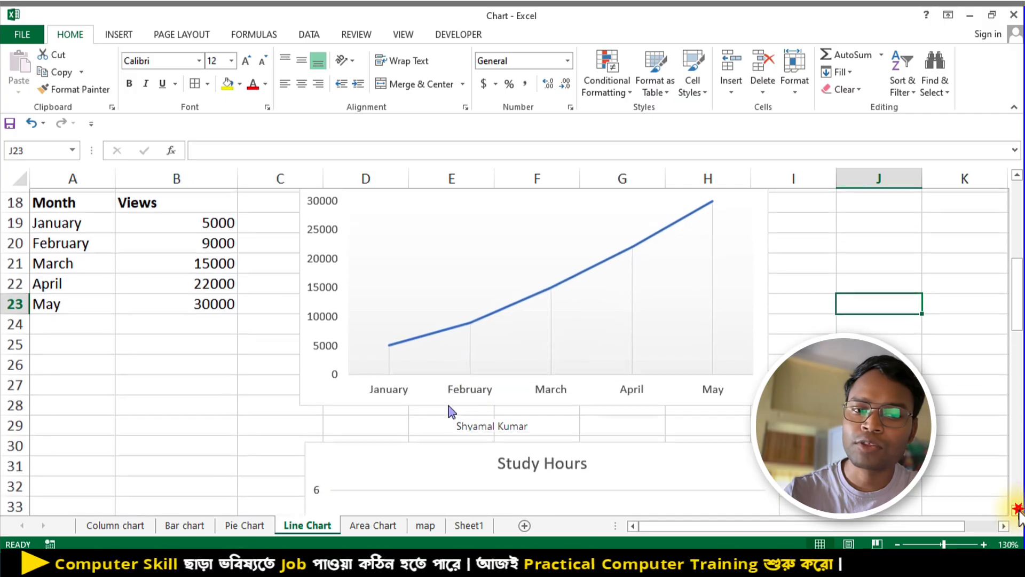
pyautogui.tripleClick(1017, 510)
pyautogui.tripleClick(1017, 511)
pyautogui.click(720, 345)
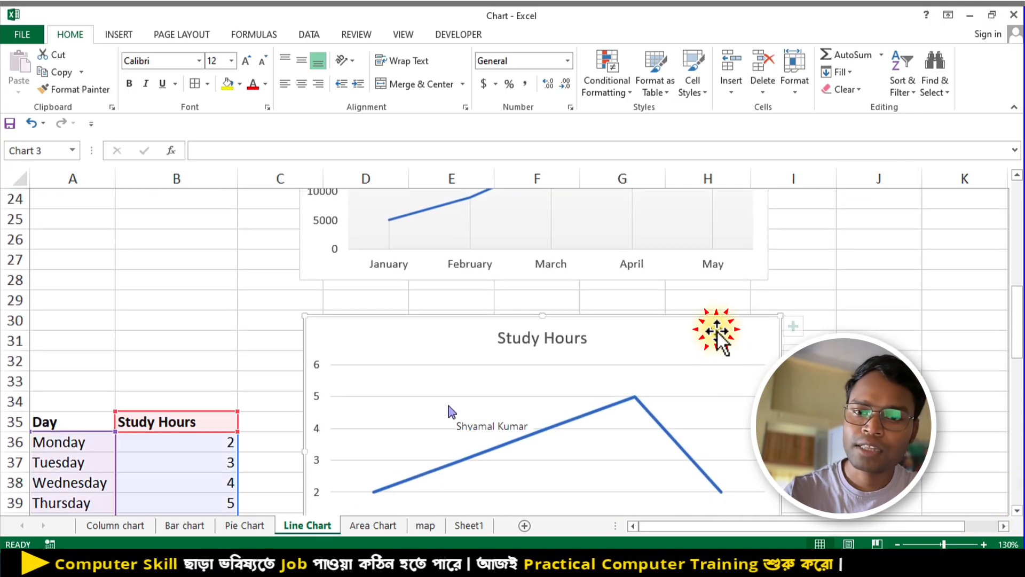
pyautogui.press('Delete')
# - Insert a basic 2-D line chart of the Day and Study Hours table and apply the third chart style, with the solid blue background
pyautogui.scroll(-1, 534, 329)
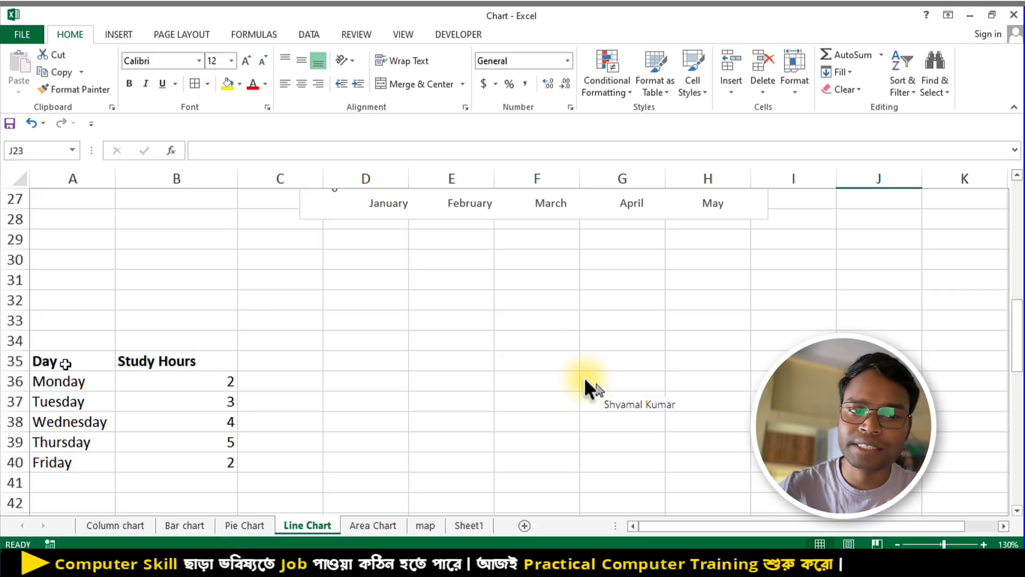
pyautogui.moveTo(65, 363); pyautogui.dragTo(166, 462)
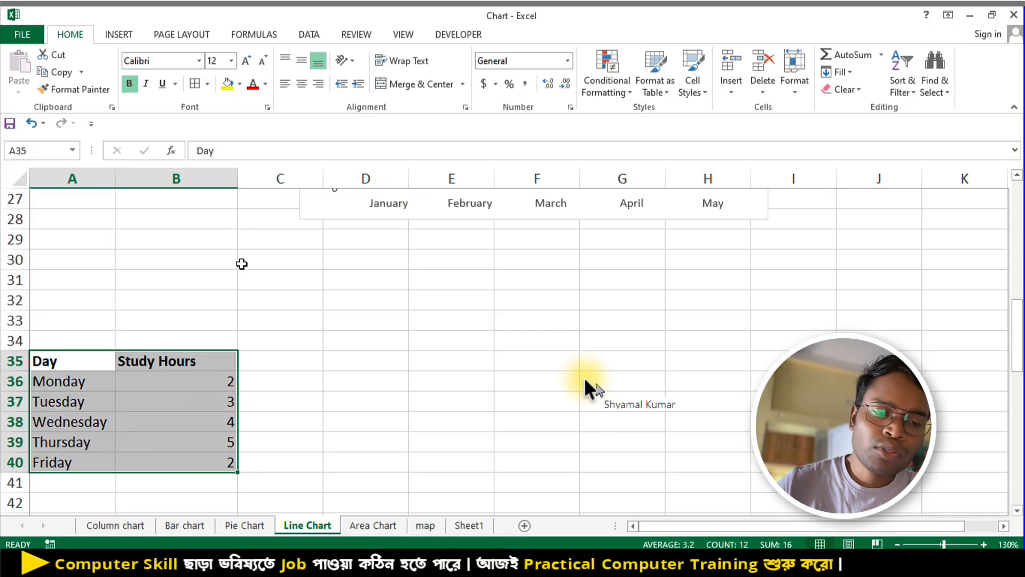
pyautogui.click(119, 35)
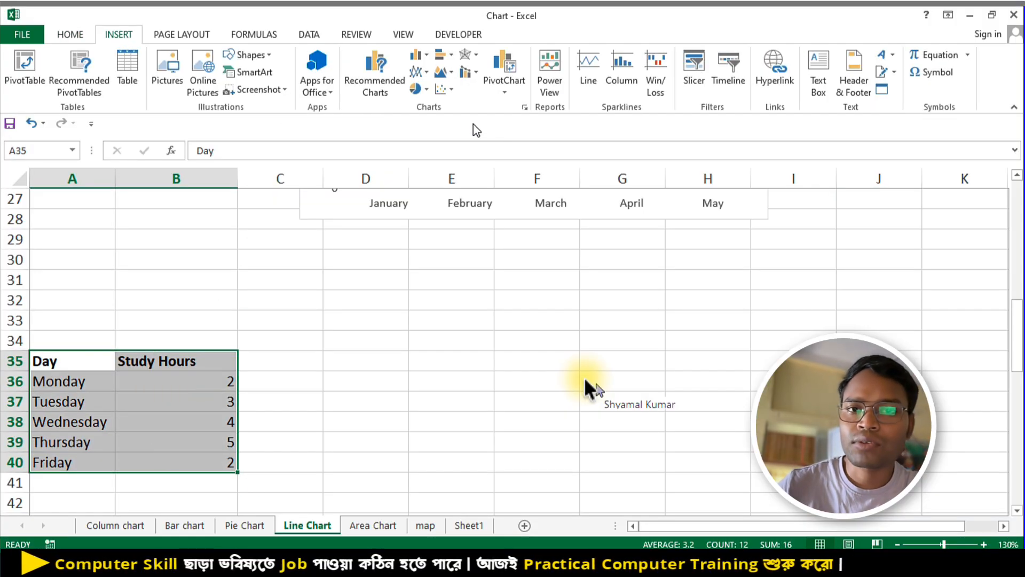
pyautogui.click(421, 75)
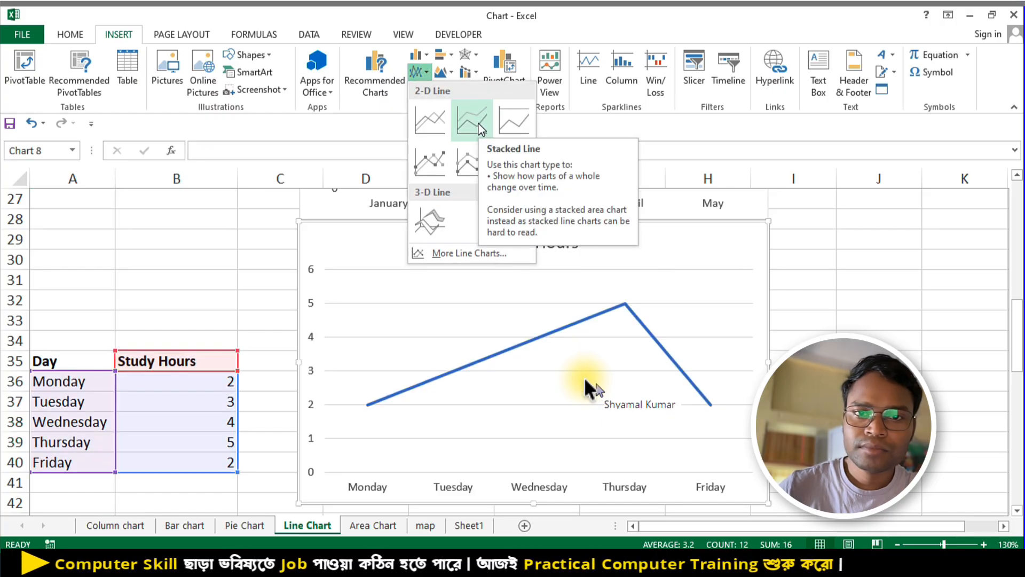
pyautogui.click(429, 124)
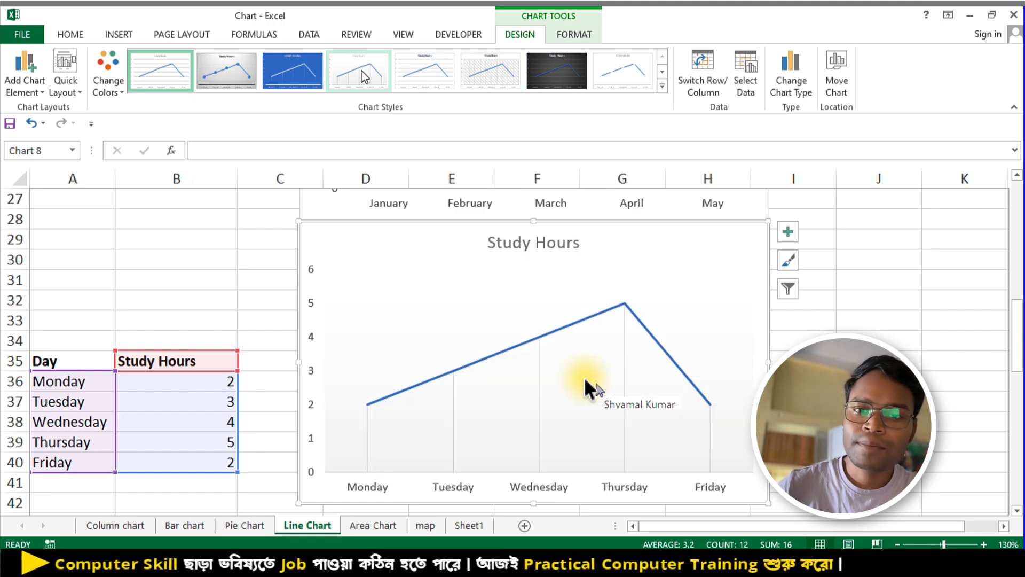
pyautogui.click(292, 70)
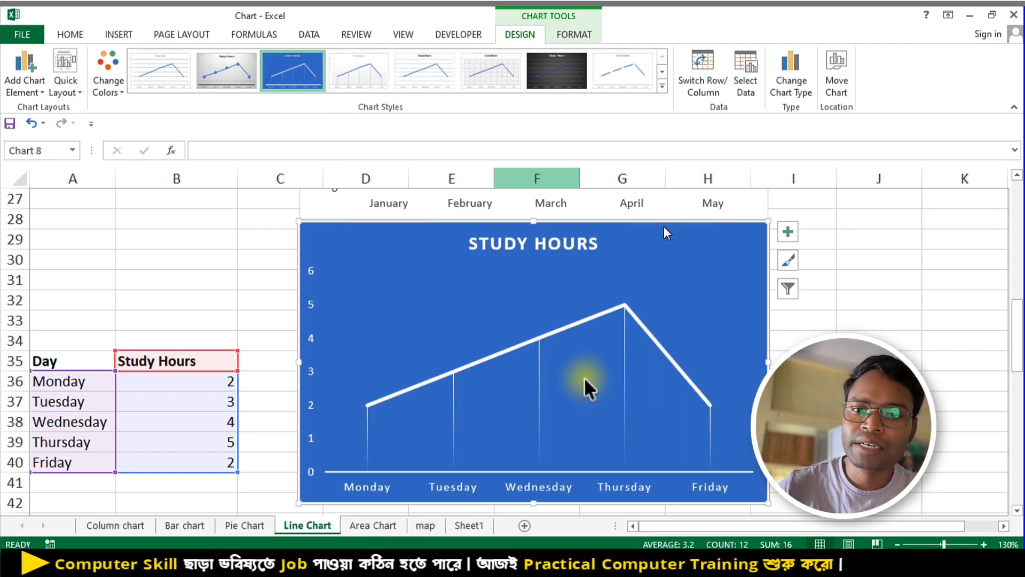
pyautogui.click(970, 440)
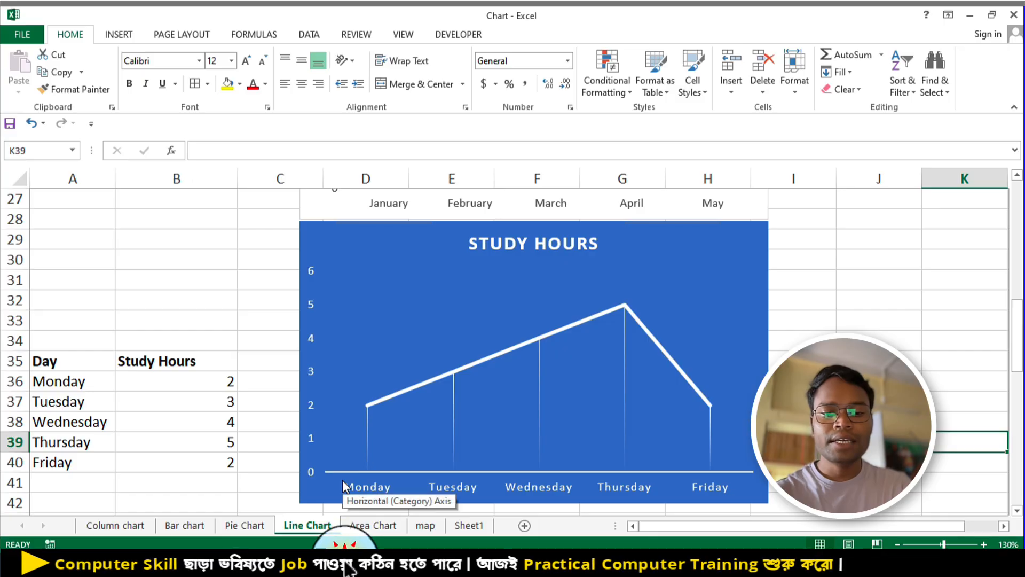
# - Switch to the Chart notes page in the browser and read the Area Chart section on what it is and its use
pyautogui.click(345, 563)
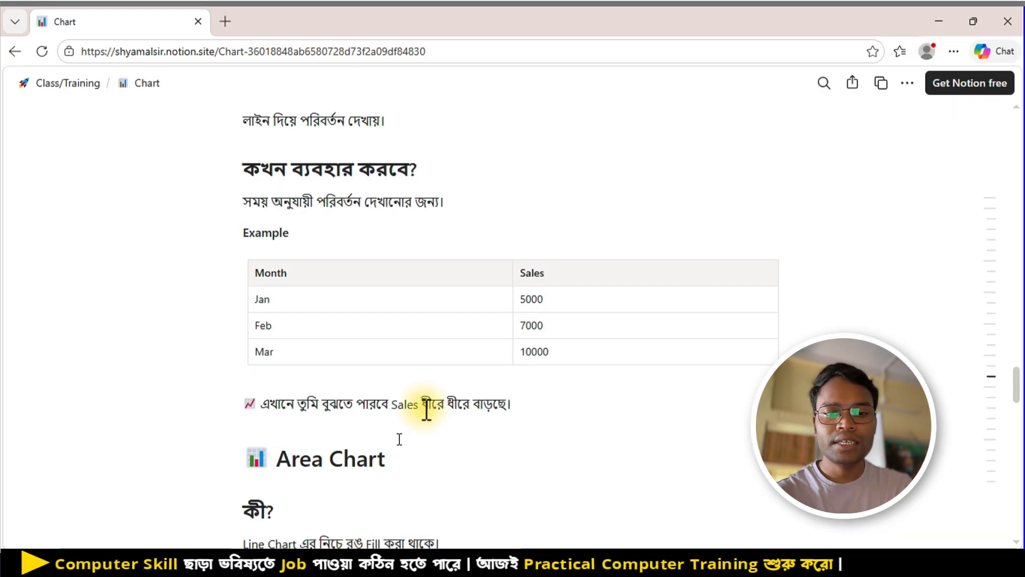
pyautogui.scroll(-4, 426, 409)
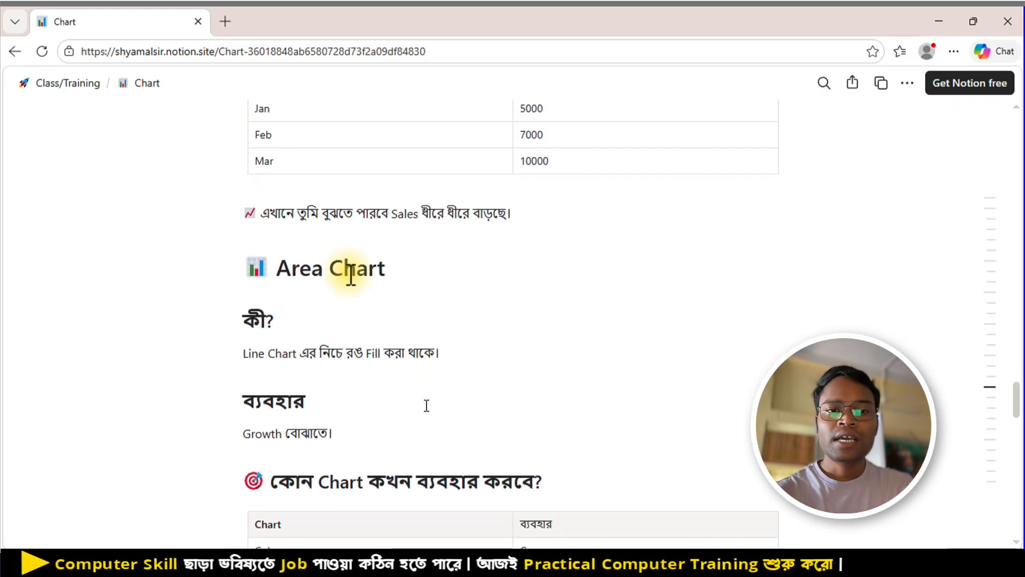
pyautogui.moveTo(299, 213); pyautogui.dragTo(509, 214)
pyautogui.click(443, 260)
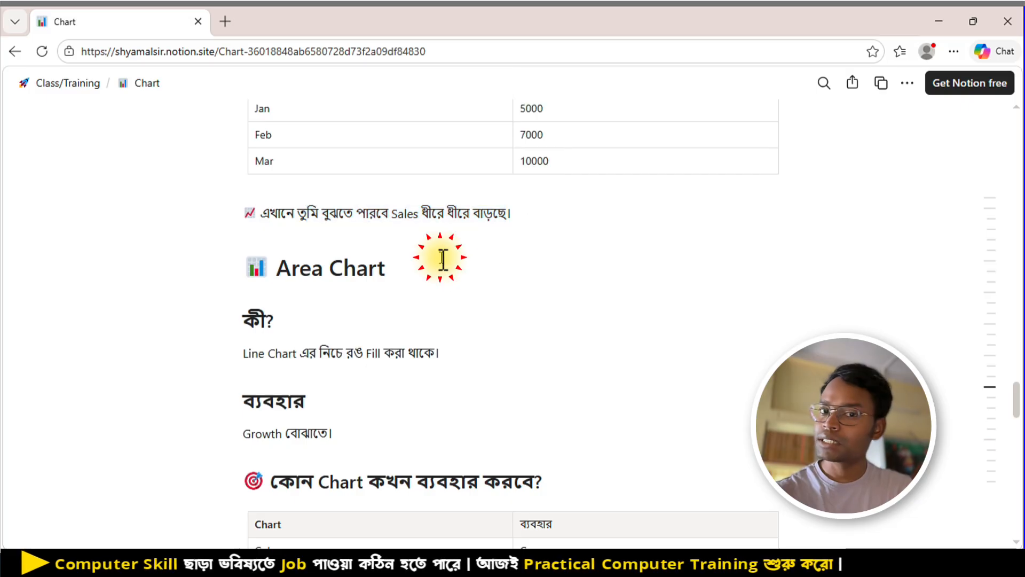
pyautogui.scroll(-3, 442, 260)
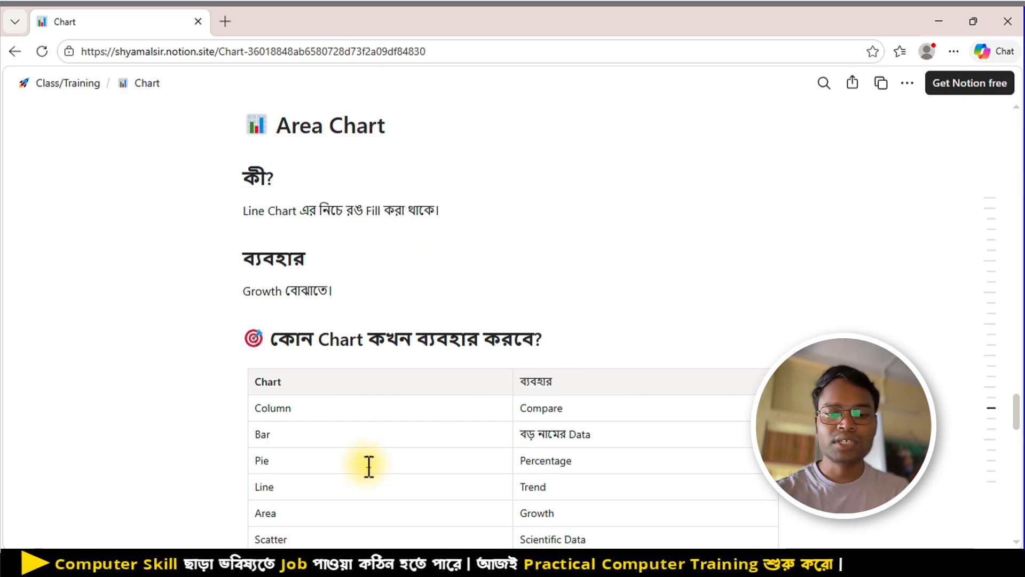
# - Return to the Chart workbook in Excel and delete the existing Sales chart on the Area Chart sheet
pyautogui.click(305, 565)
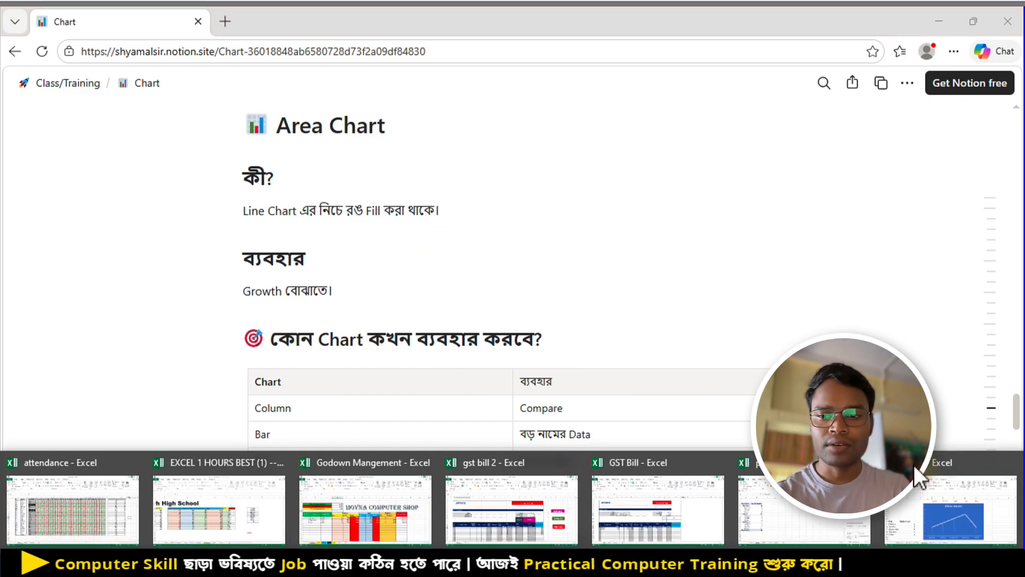
pyautogui.click(914, 465)
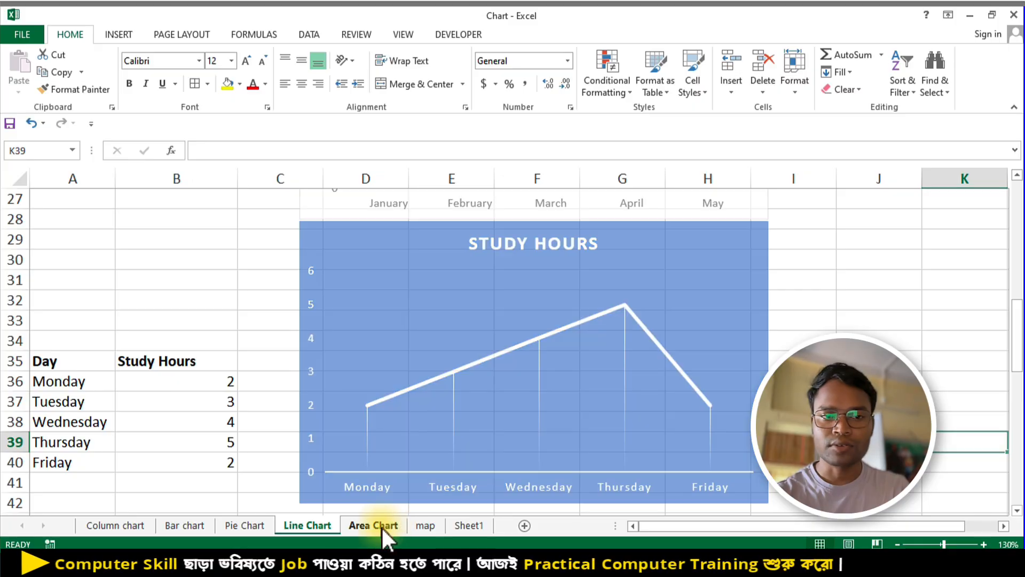
pyautogui.click(381, 525)
pyautogui.scroll(5, 462, 334)
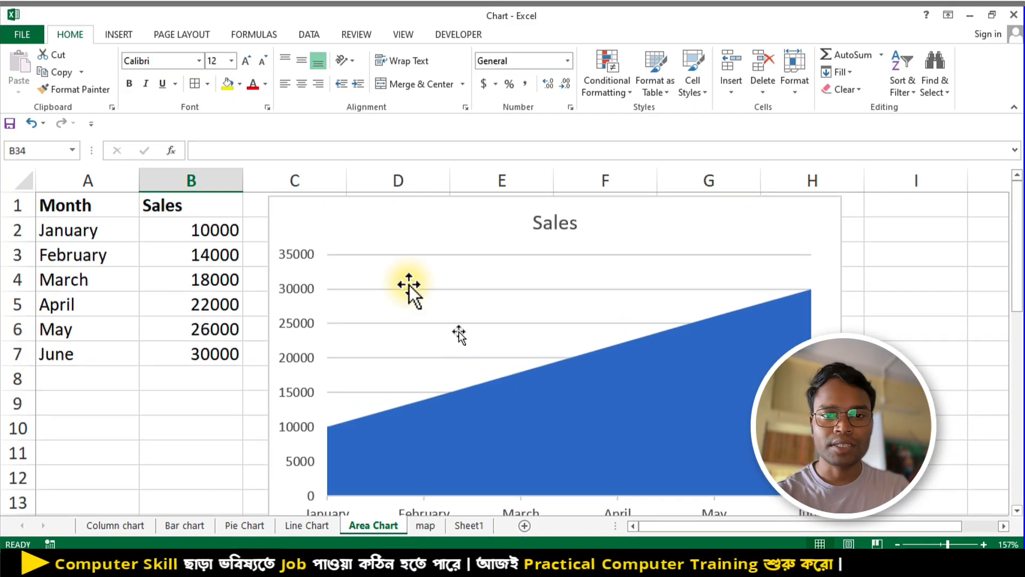
pyautogui.click(359, 216)
pyautogui.press('Delete')
pyautogui.click(334, 265)
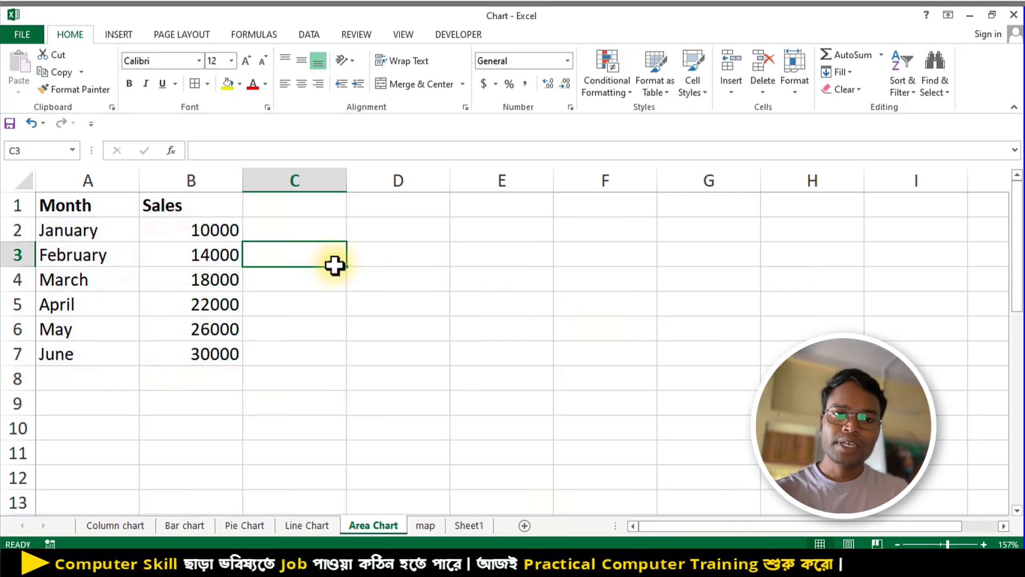
# - Insert a basic 2-D area chart of the Month and Sales table
pyautogui.click(210, 270)
pyautogui.hotkey('ctrl', 'a')
pyautogui.click(130, 33)
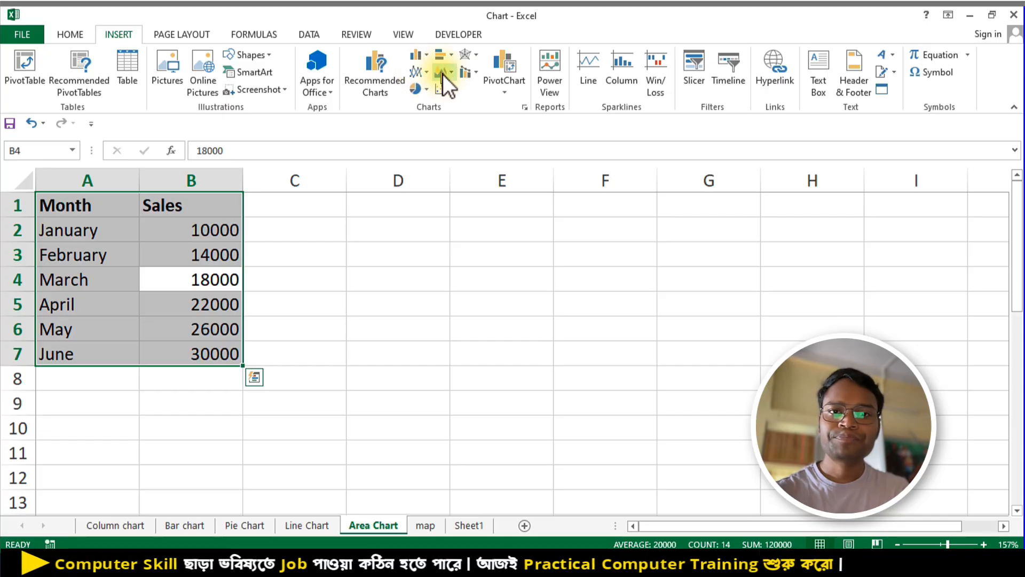
pyautogui.click(443, 74)
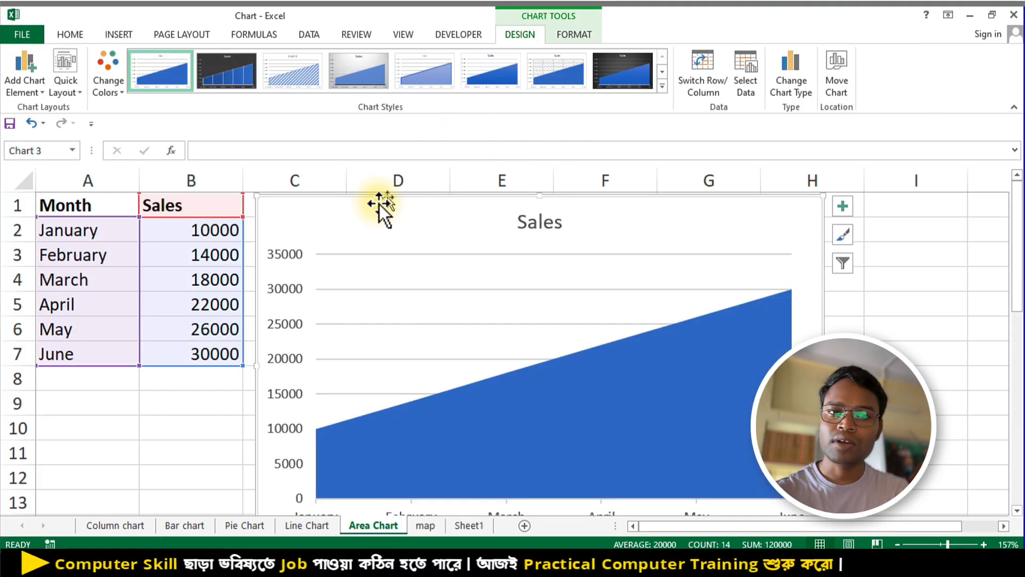
# - Shrink the Sales area chart so it starts in row 2 within column C, and apply the second chart style, with the dark background
pyautogui.moveTo(257, 196); pyautogui.dragTo(345, 222)
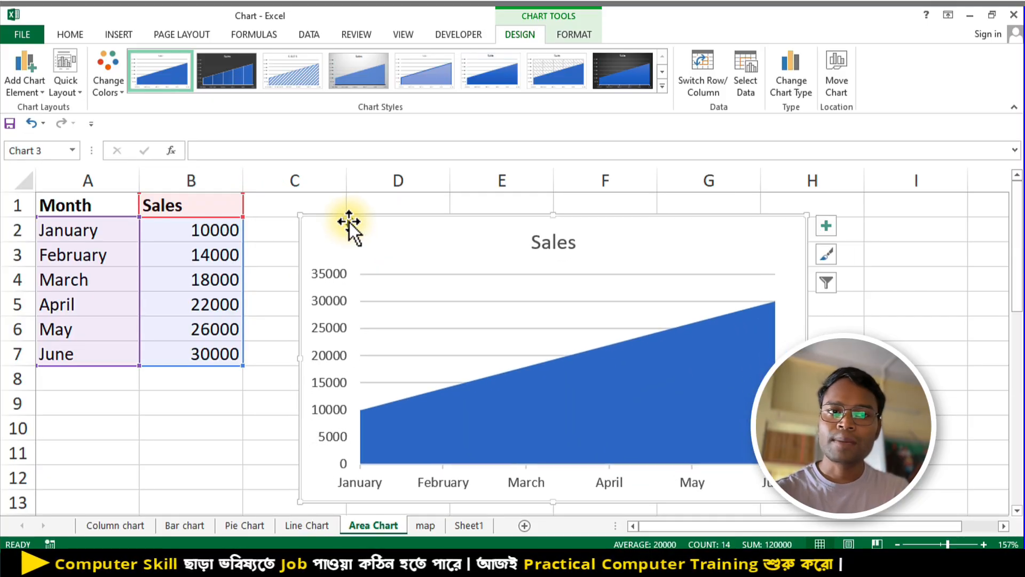
pyautogui.click(237, 78)
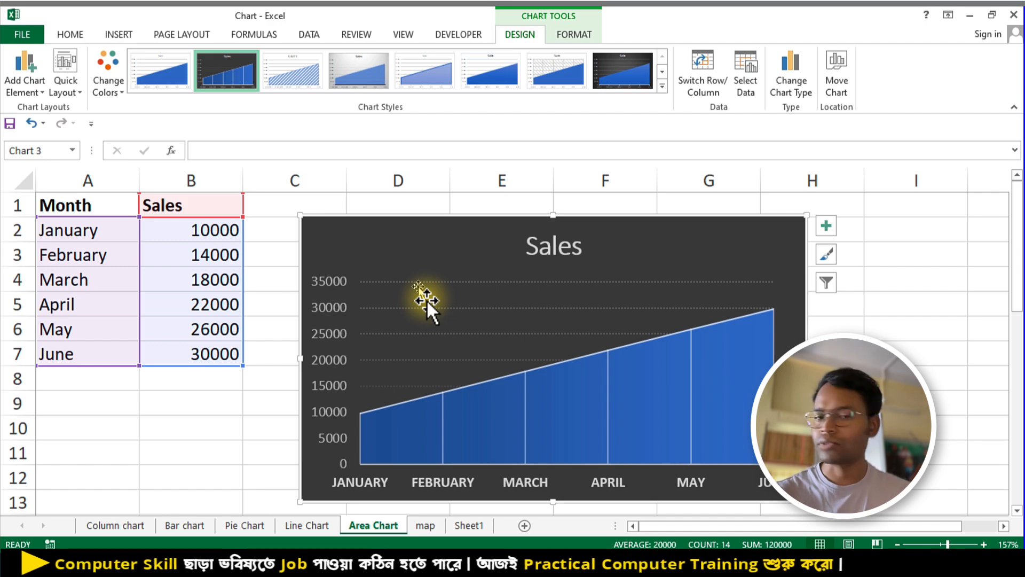
pyautogui.click(228, 275)
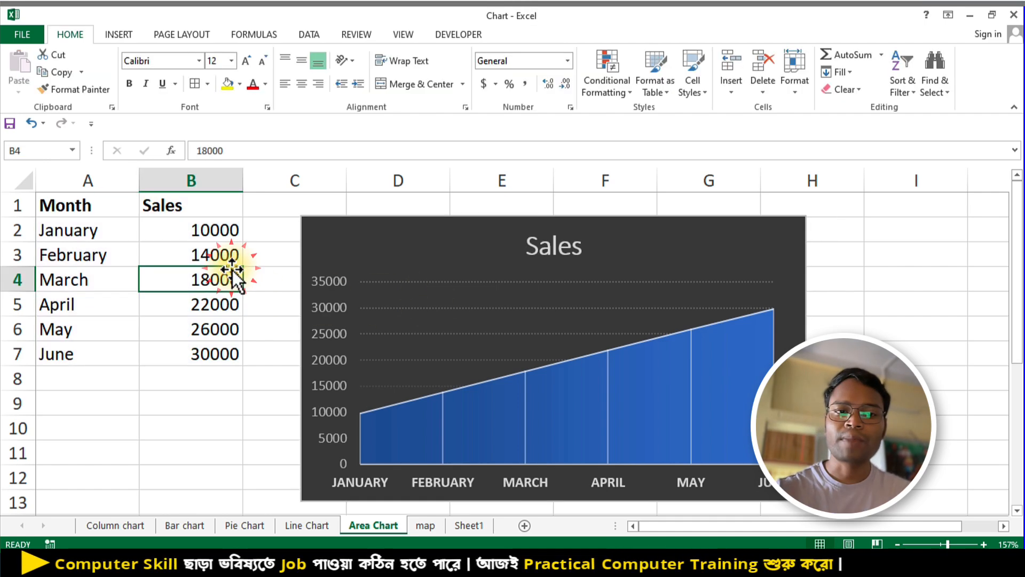
pyautogui.click(212, 350)
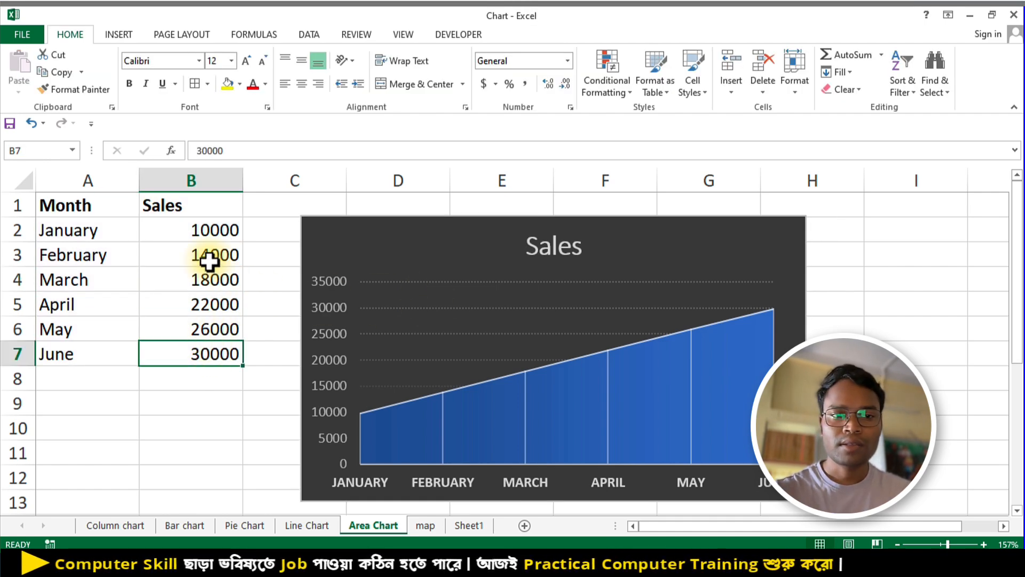
# - Delete the existing Subscribers chart beside the Month and Subscribers table
pyautogui.scroll(-4, 476, 419)
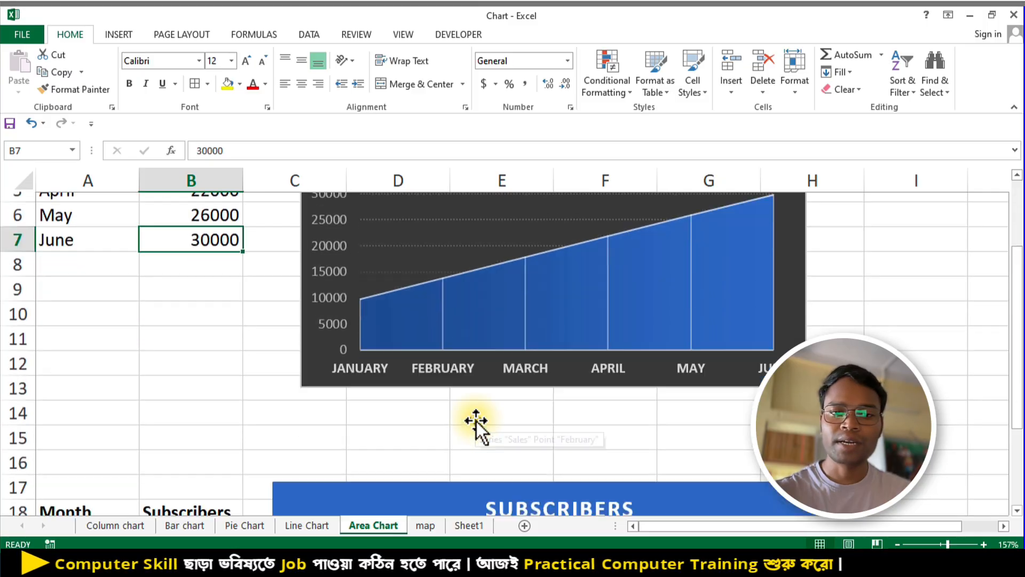
pyautogui.click(462, 299)
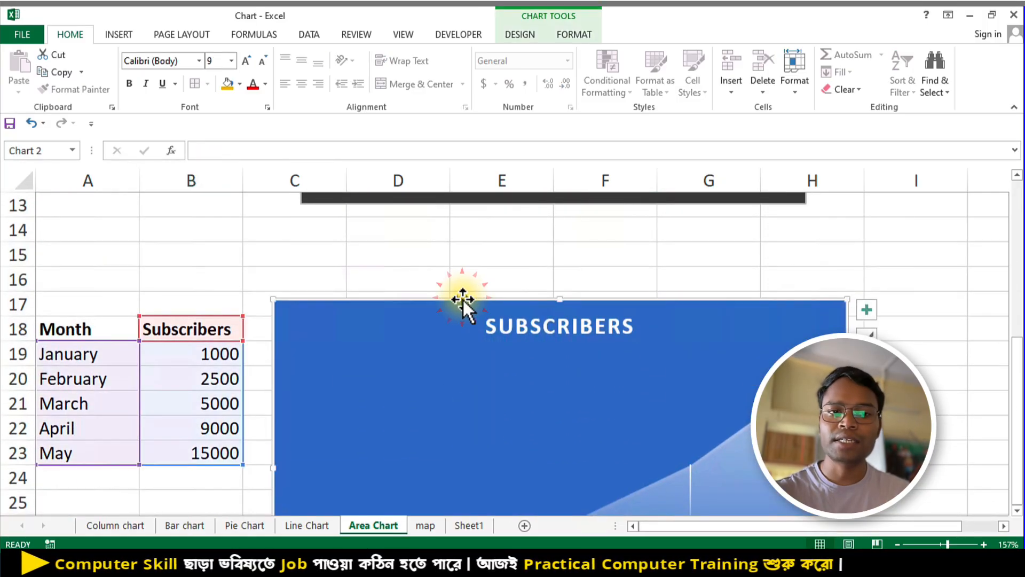
pyautogui.press('Delete')
# - Insert a basic 2-D area chart of the Month and Subscribers table and apply the second chart style, with the dark background
pyautogui.scroll(-1, 462, 299)
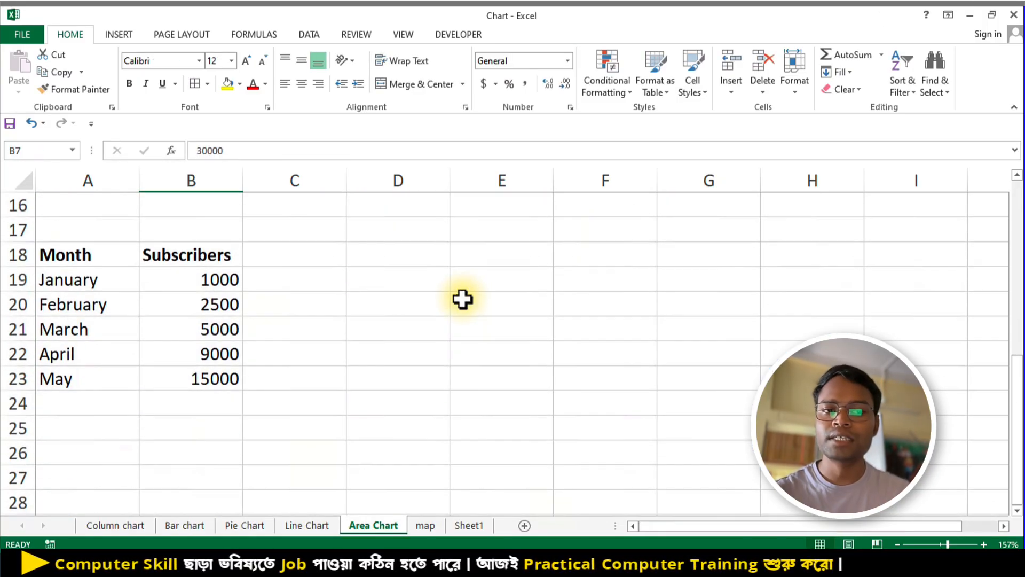
pyautogui.moveTo(46, 244); pyautogui.dragTo(199, 379)
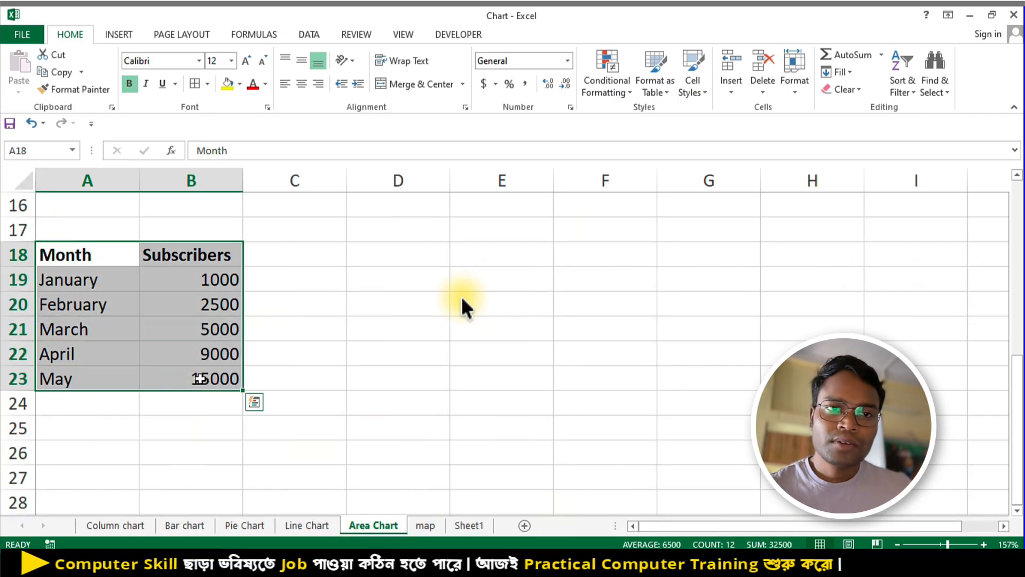
pyautogui.click(119, 35)
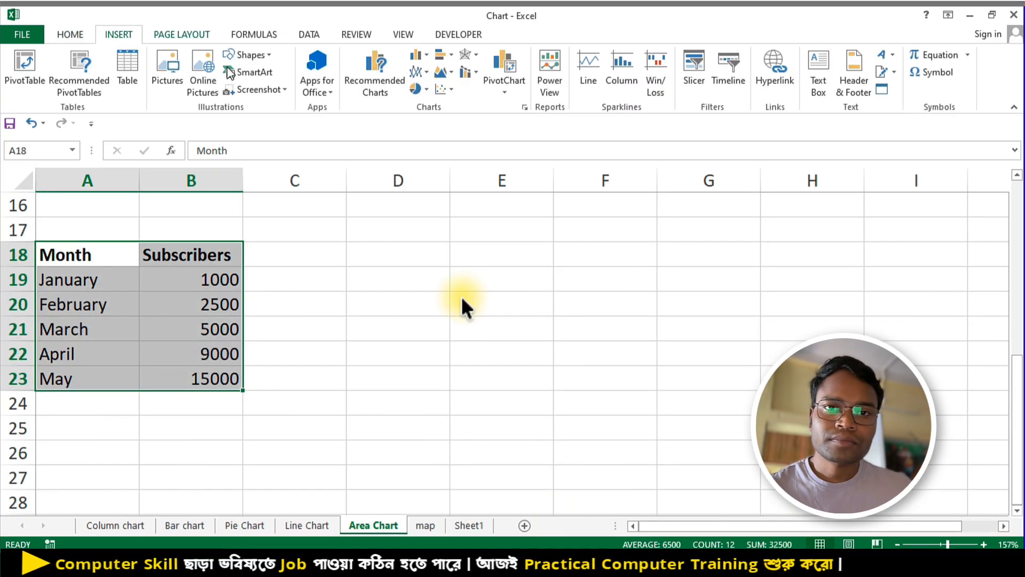
pyautogui.click(450, 76)
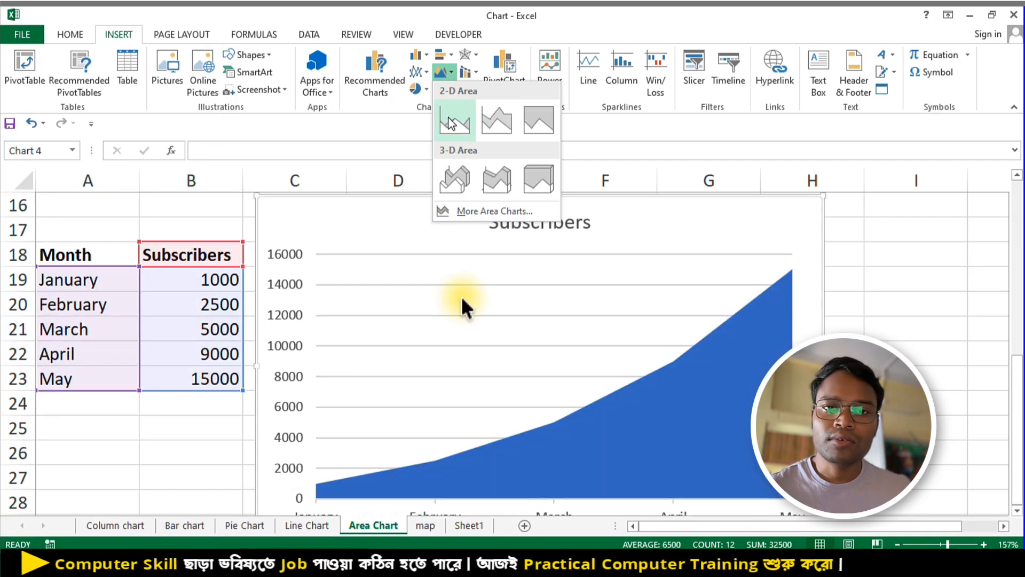
pyautogui.click(450, 120)
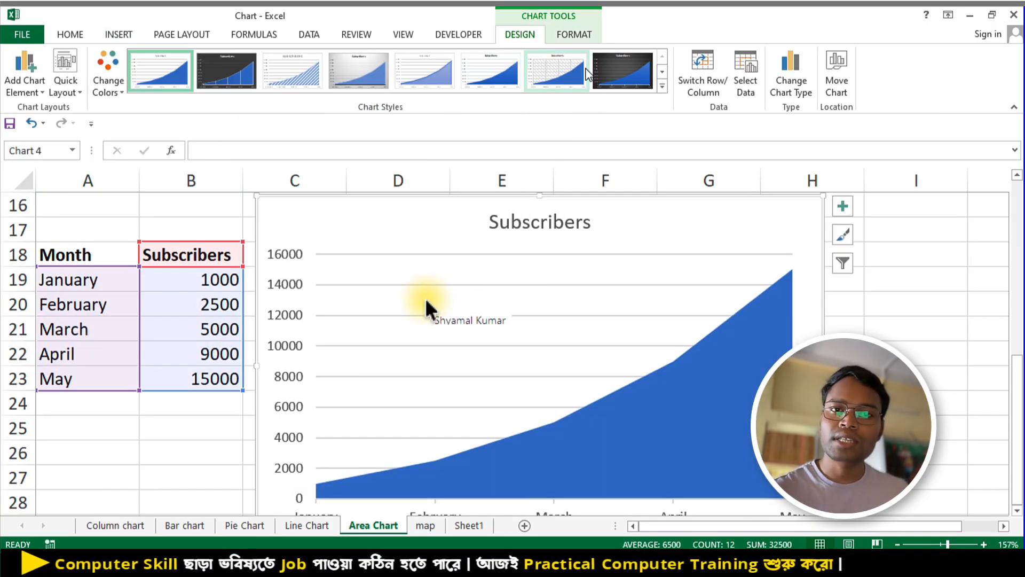
pyautogui.click(226, 70)
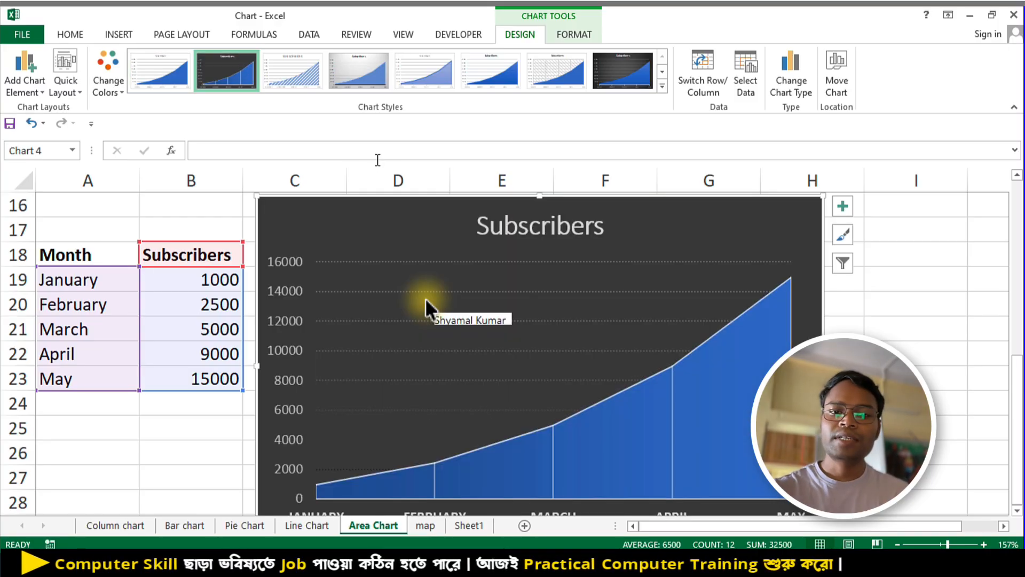
pyautogui.click(230, 402)
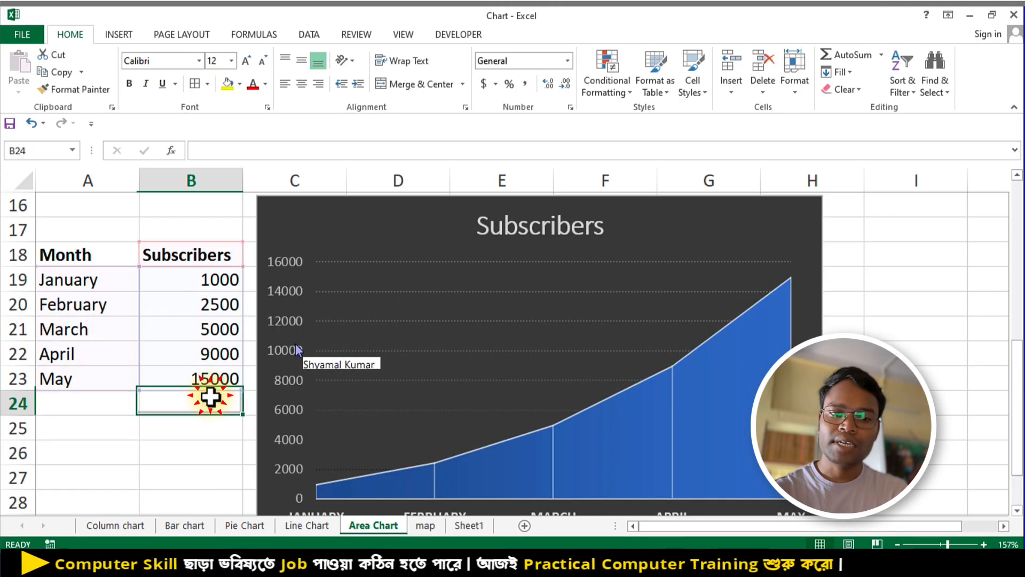
# - Switch to the Chart notes page in the browser and review the Area Chart section and the table of when to use each chart
pyautogui.click(351, 572)
pyautogui.scroll(-7, 401, 451)
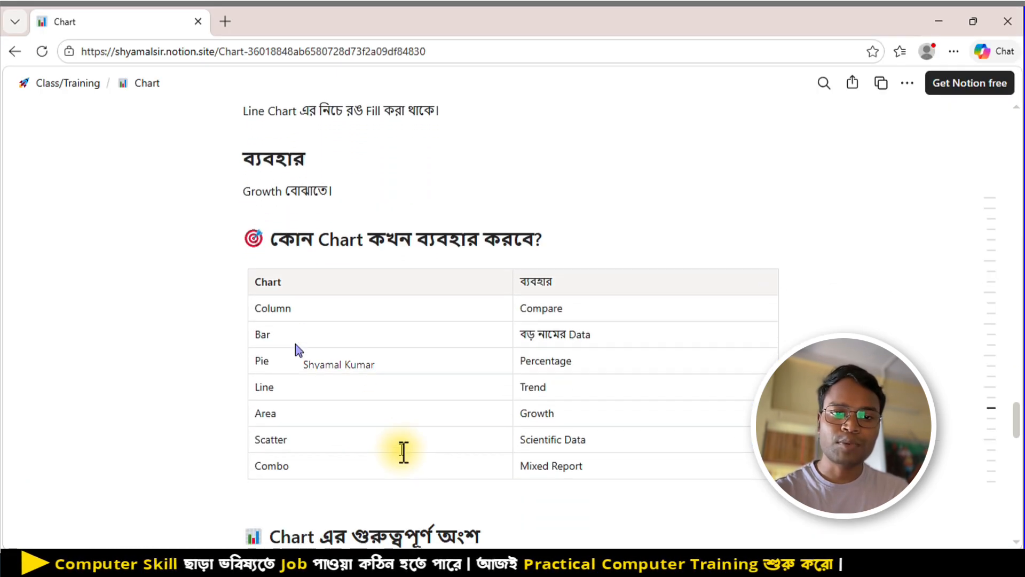
pyautogui.scroll(-6, 401, 451)
pyautogui.scroll(7, 401, 451)
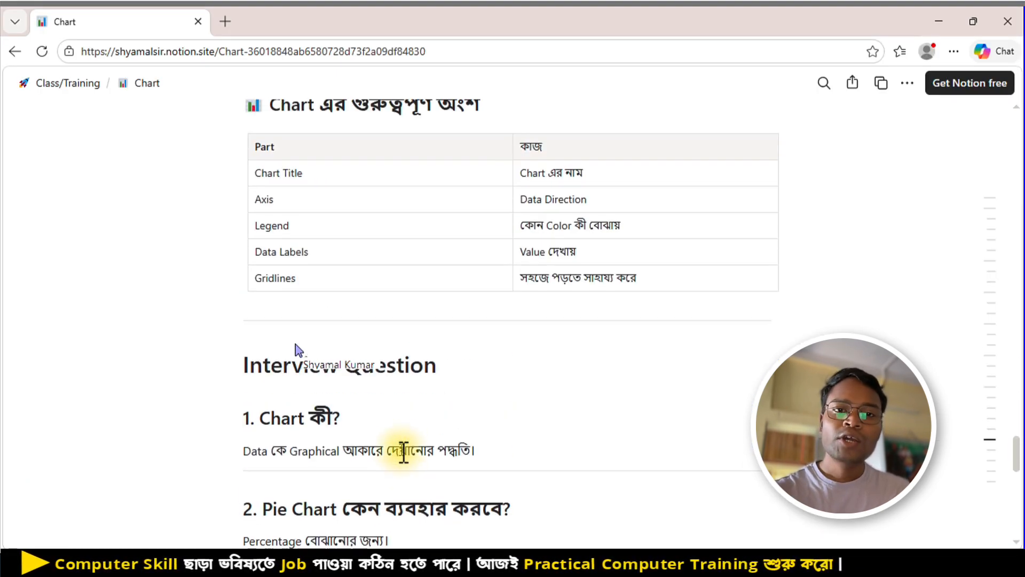
pyautogui.scroll(6, 452, 339)
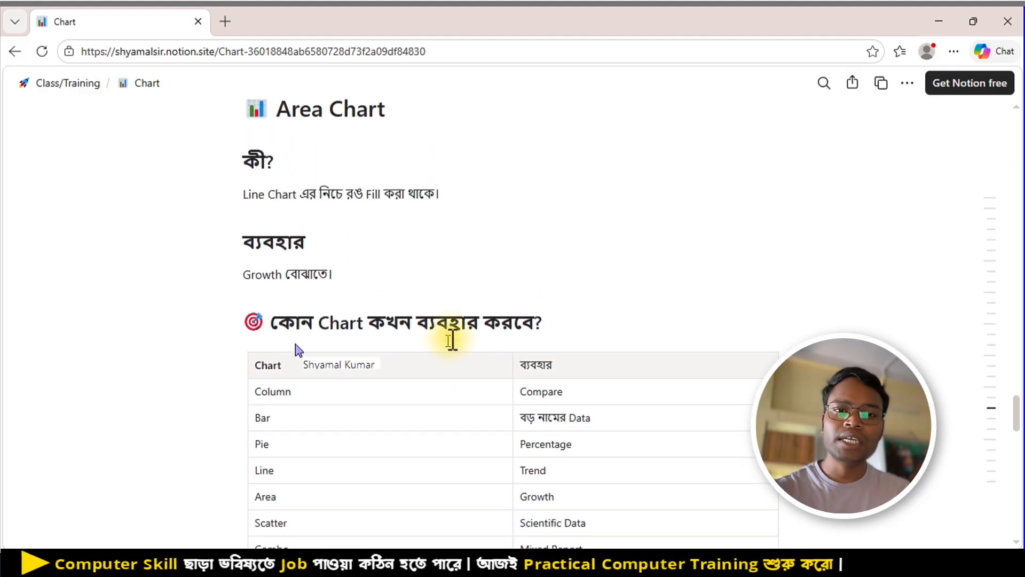
pyautogui.scroll(1, 452, 340)
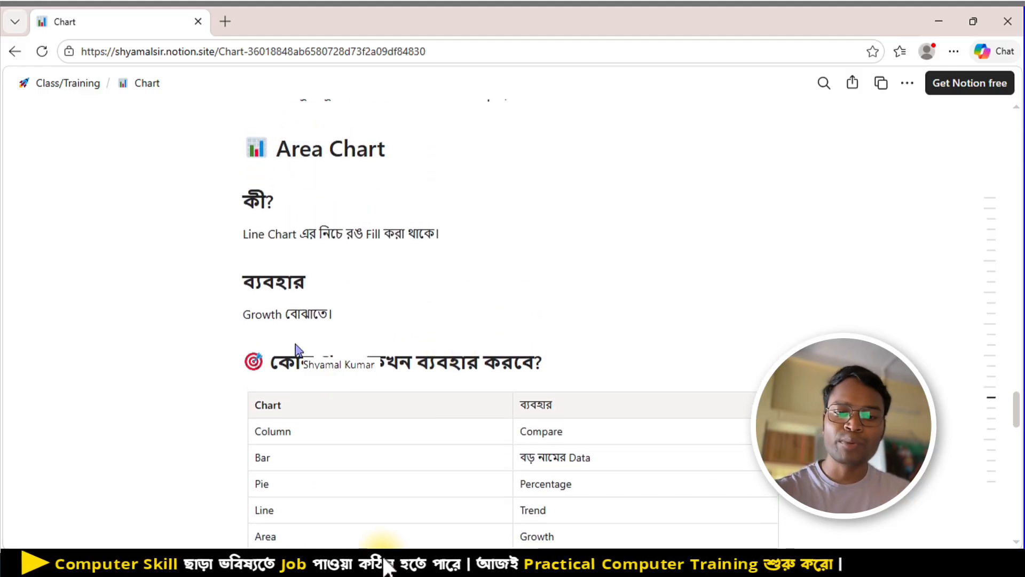
# - Return to the Chart workbook in Excel and delete the unavailable chart placeholder beside the State and Sales table on the map sheet
pyautogui.click(309, 564)
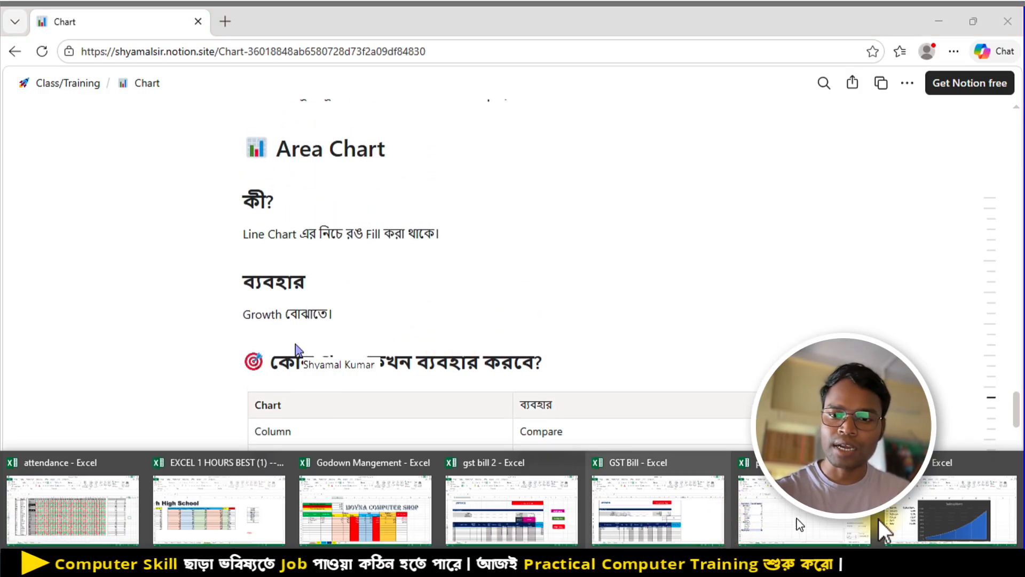
pyautogui.click(933, 517)
pyautogui.click(426, 526)
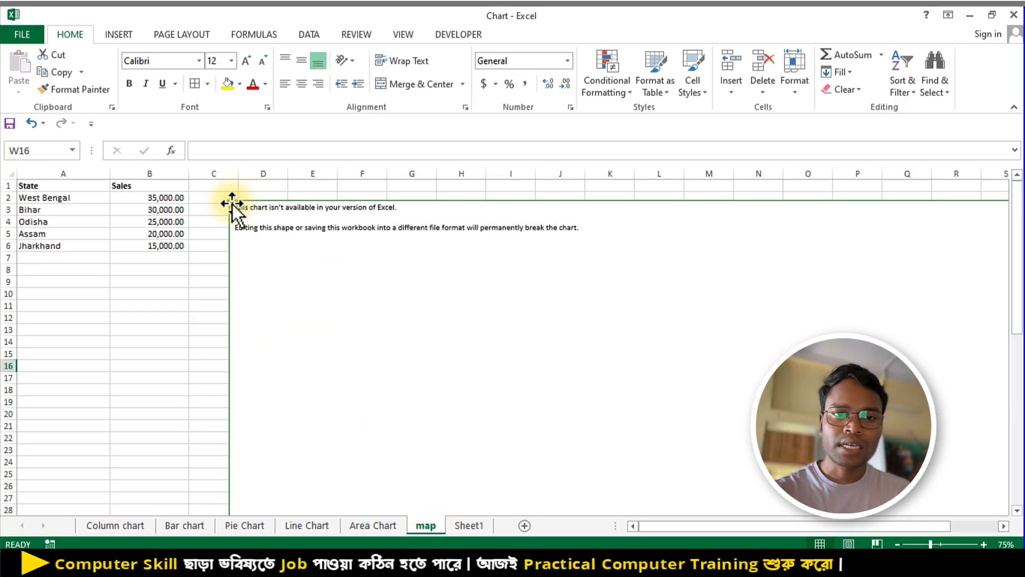
pyautogui.click(243, 203)
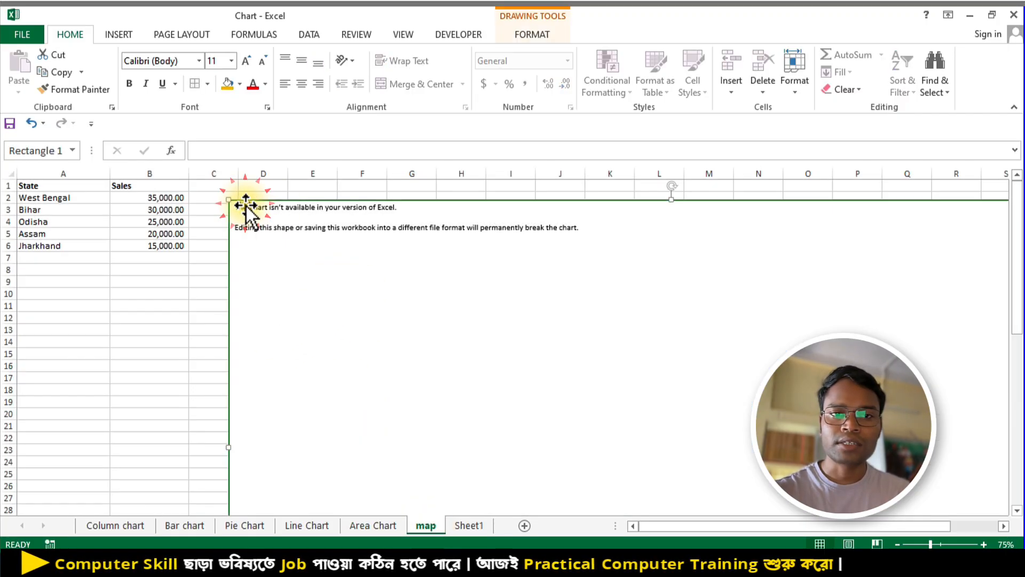
pyautogui.press('Delete')
# - Select the entire State and Sales table and bring up the chart insertion commands
pyautogui.click(104, 239)
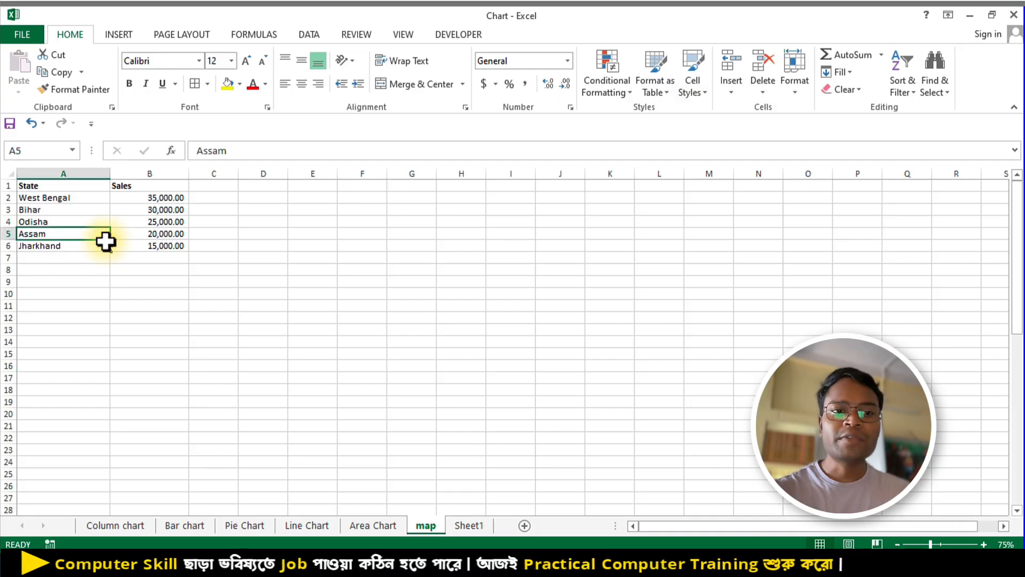
pyautogui.hotkey('ctrl', 'a')
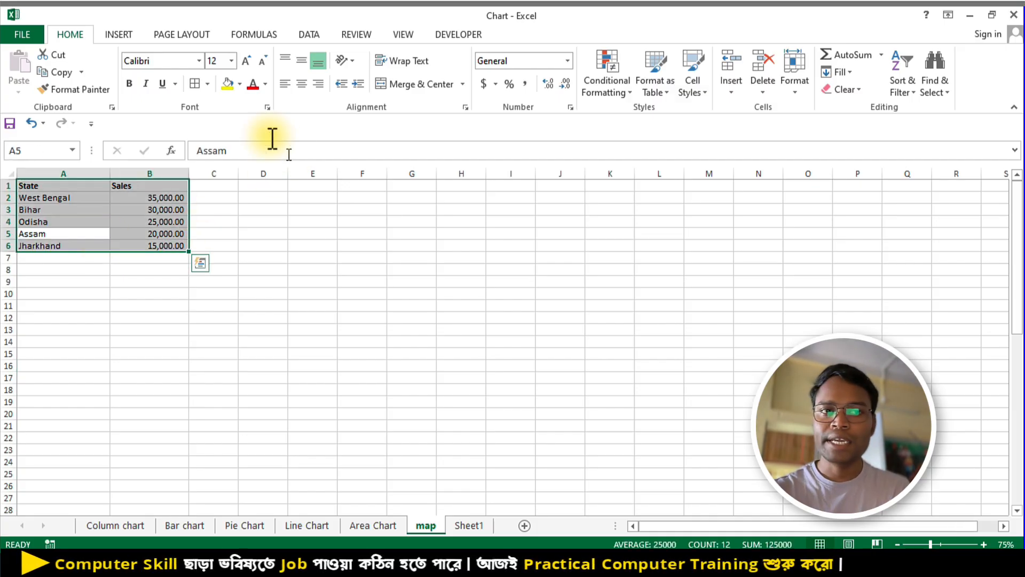
pyautogui.click(117, 35)
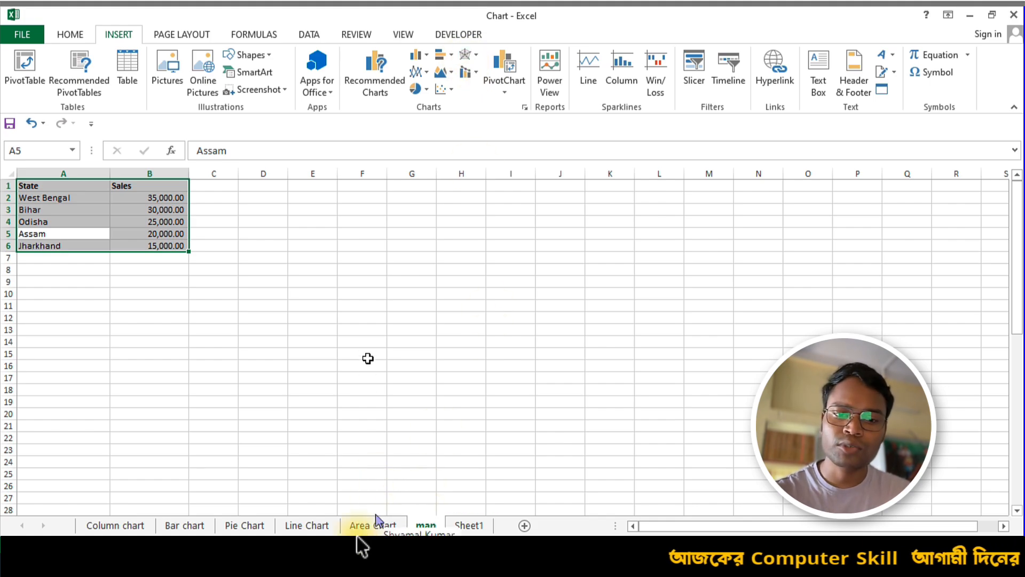
# - Switch to the Chart notes page in the browser and read through the chart-usage table, the chart parts table and the interview questions
pyautogui.click(359, 565)
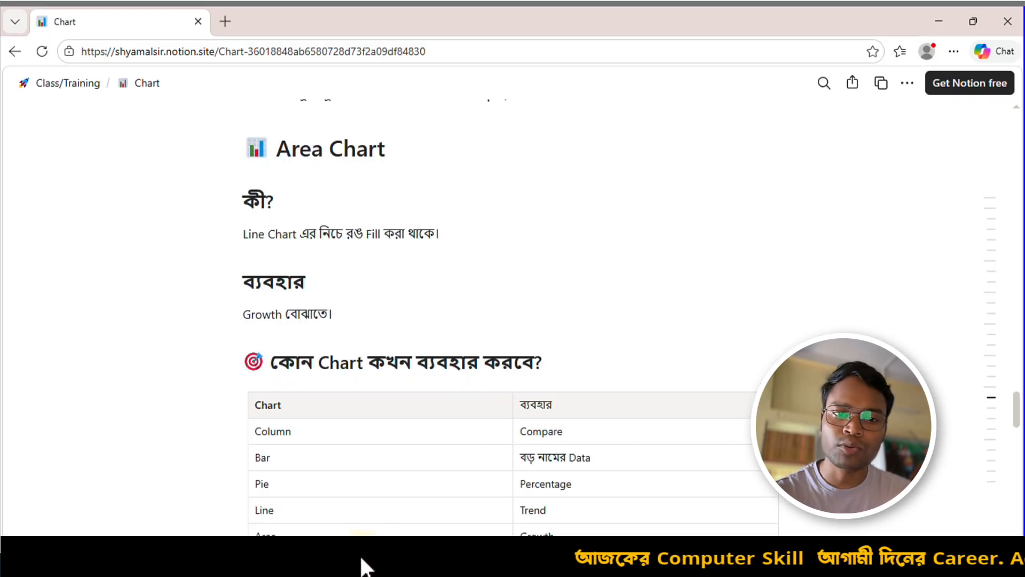
pyautogui.scroll(-3, 425, 414)
pyautogui.scroll(-2, 427, 414)
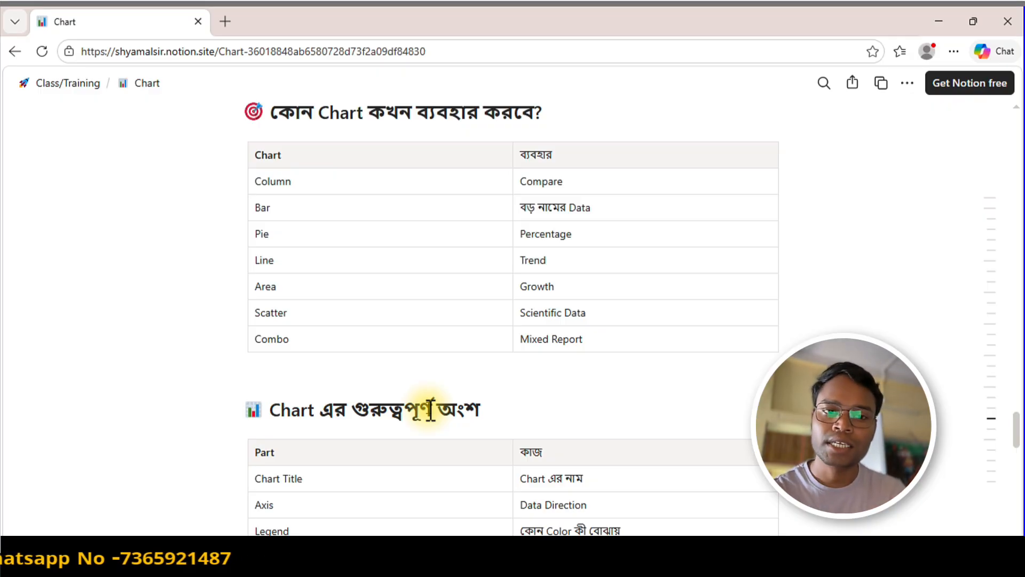
pyautogui.scroll(-5, 430, 409)
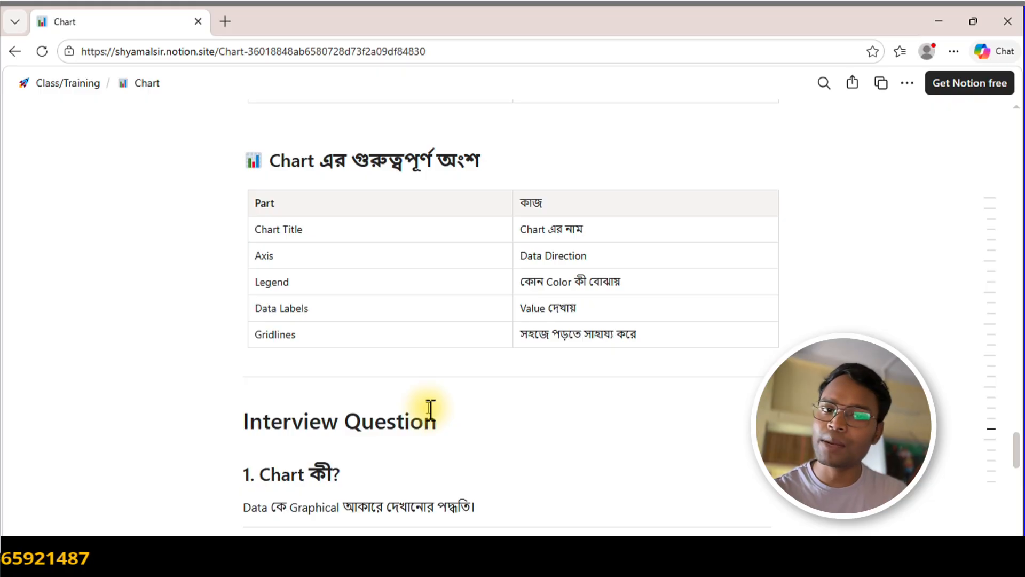
pyautogui.scroll(-5, 430, 409)
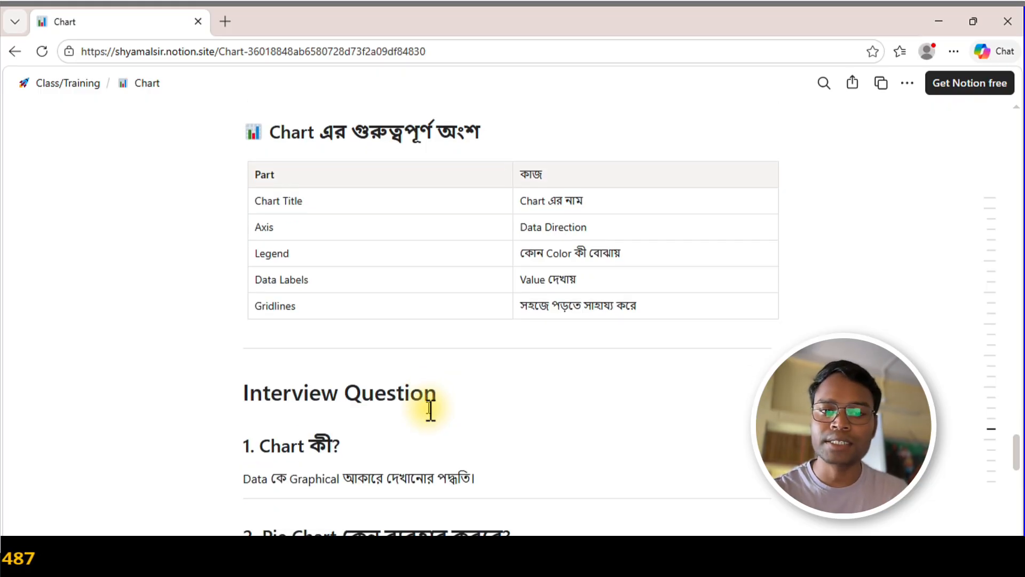
pyautogui.scroll(-1, 430, 409)
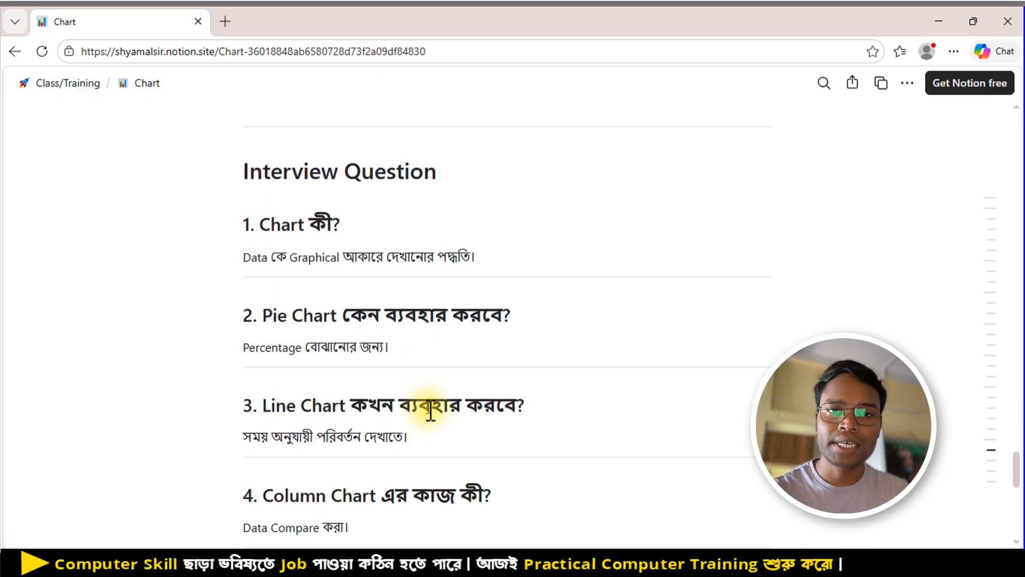
pyautogui.scroll(-1, 430, 409)
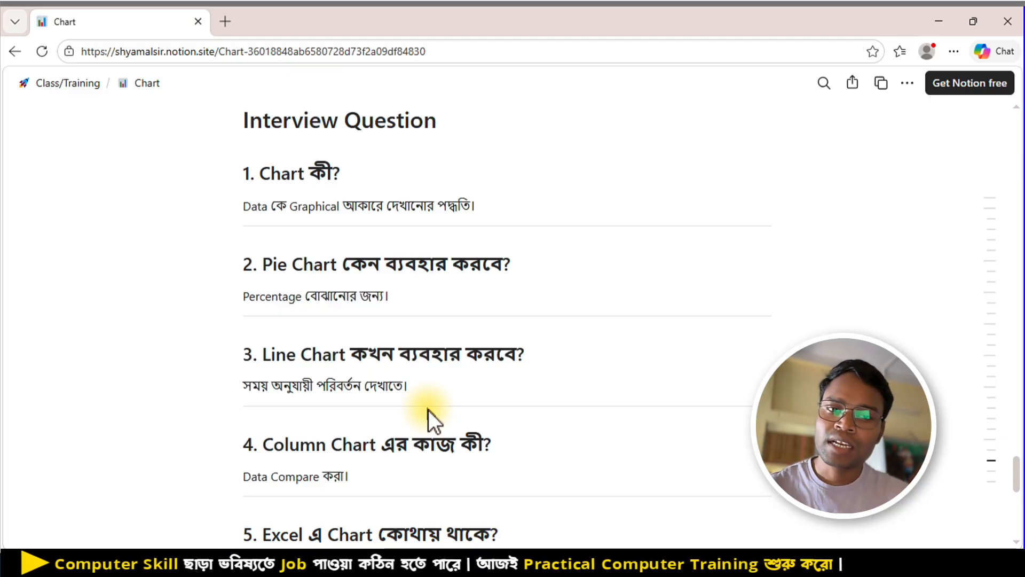
pyautogui.scroll(-3, 428, 409)
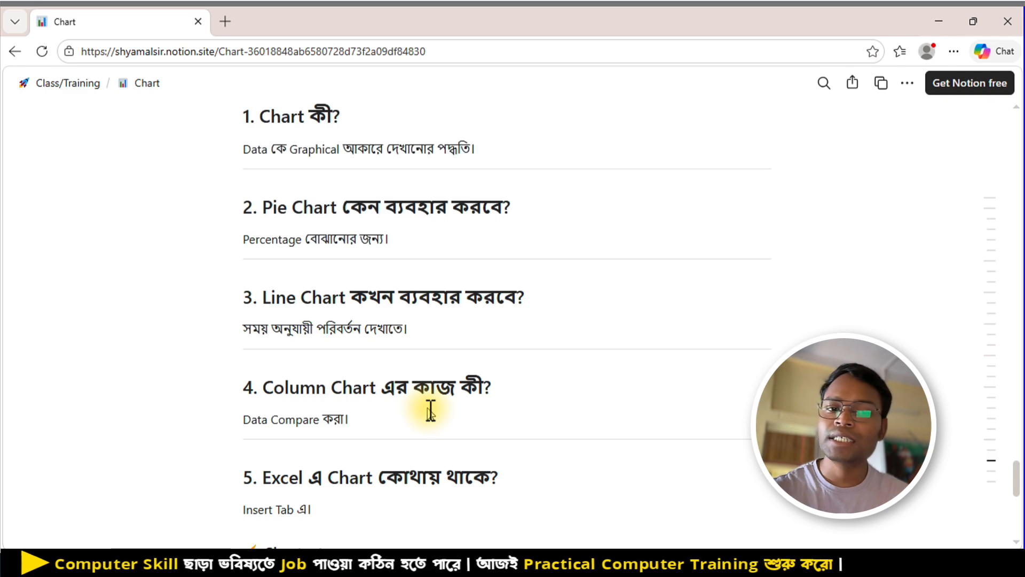
pyautogui.scroll(-1, 430, 411)
pyautogui.scroll(-6, 430, 410)
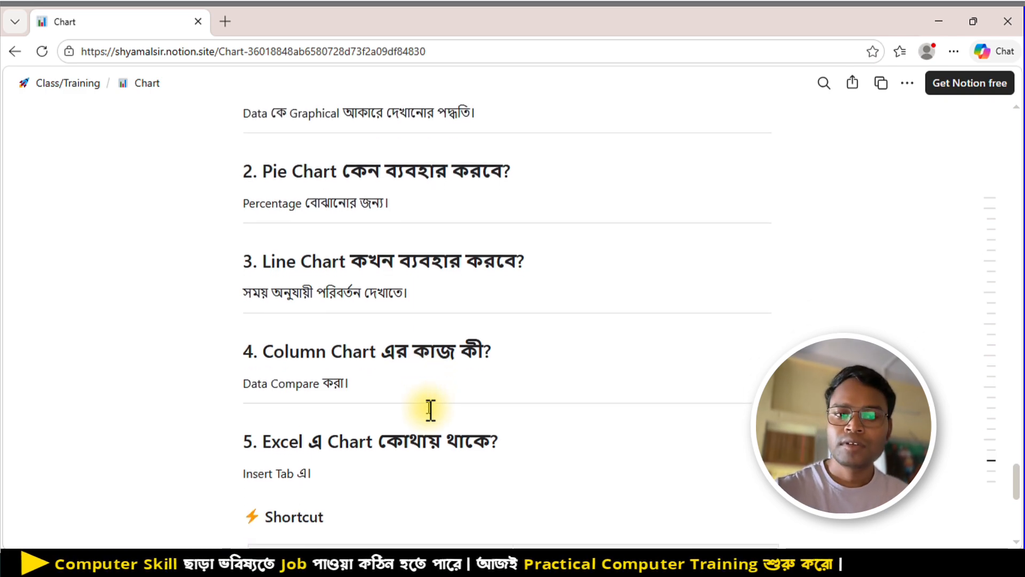